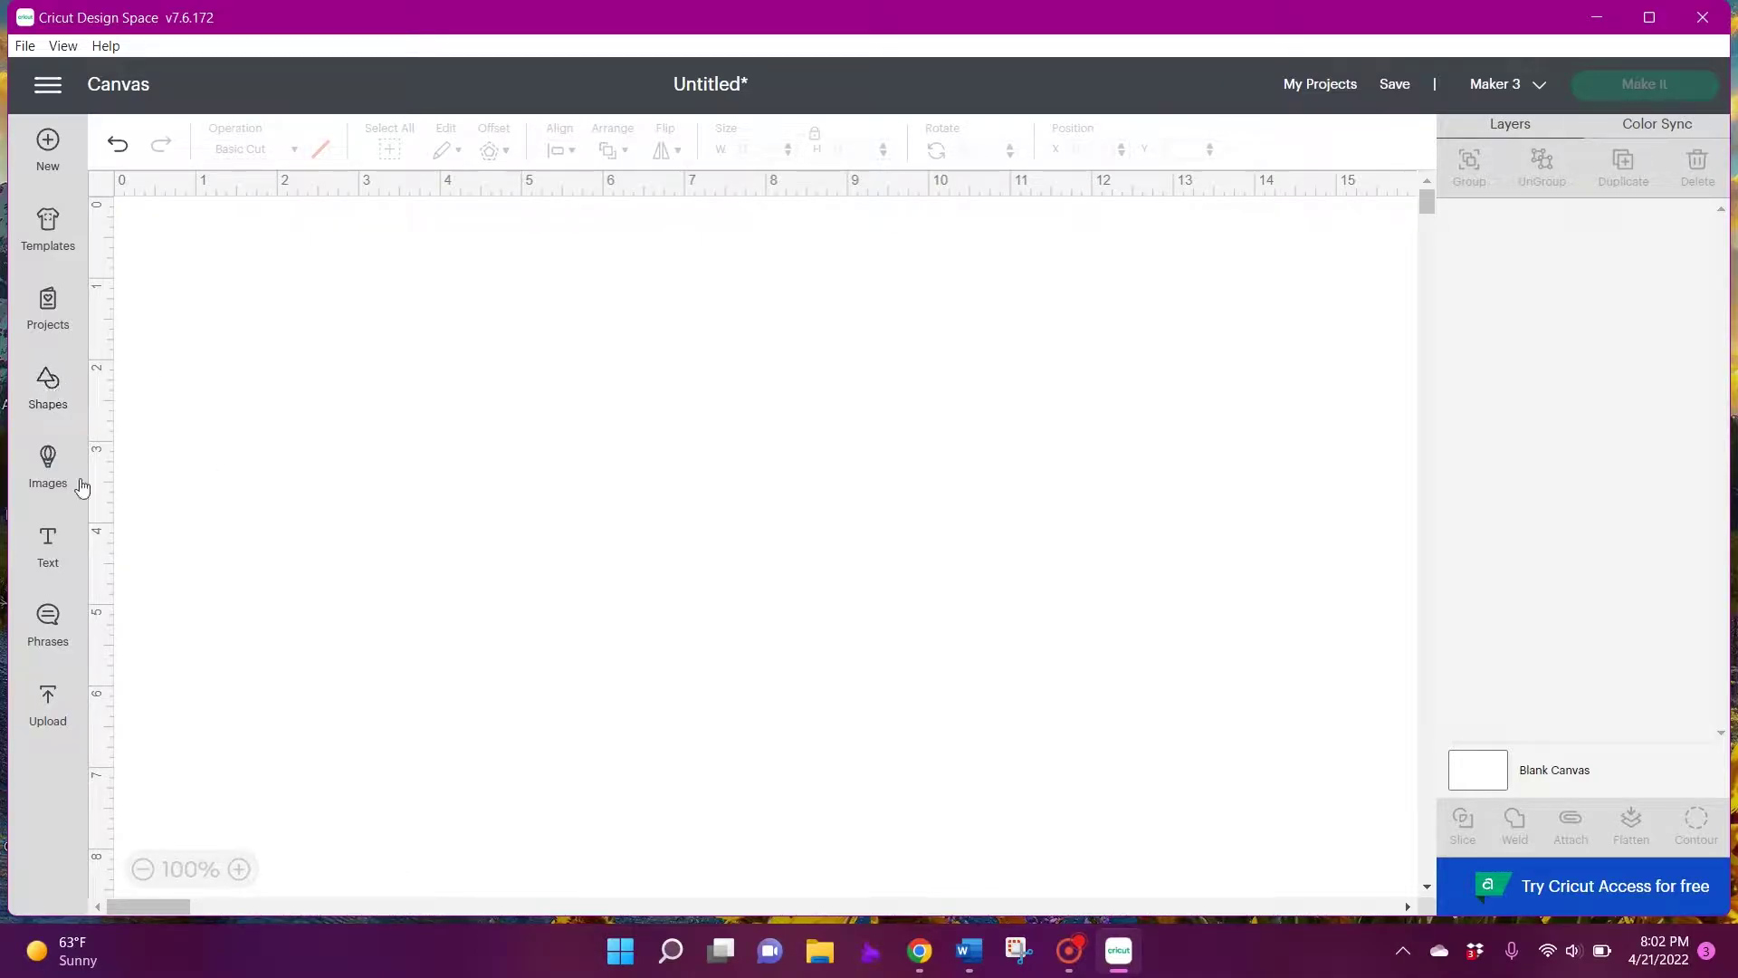
Add a two-line text reading "K and F" and "Design", and move it to about X 3.57, Y 2.39
{"action": "left_click", "coordinate": [36, 554]}
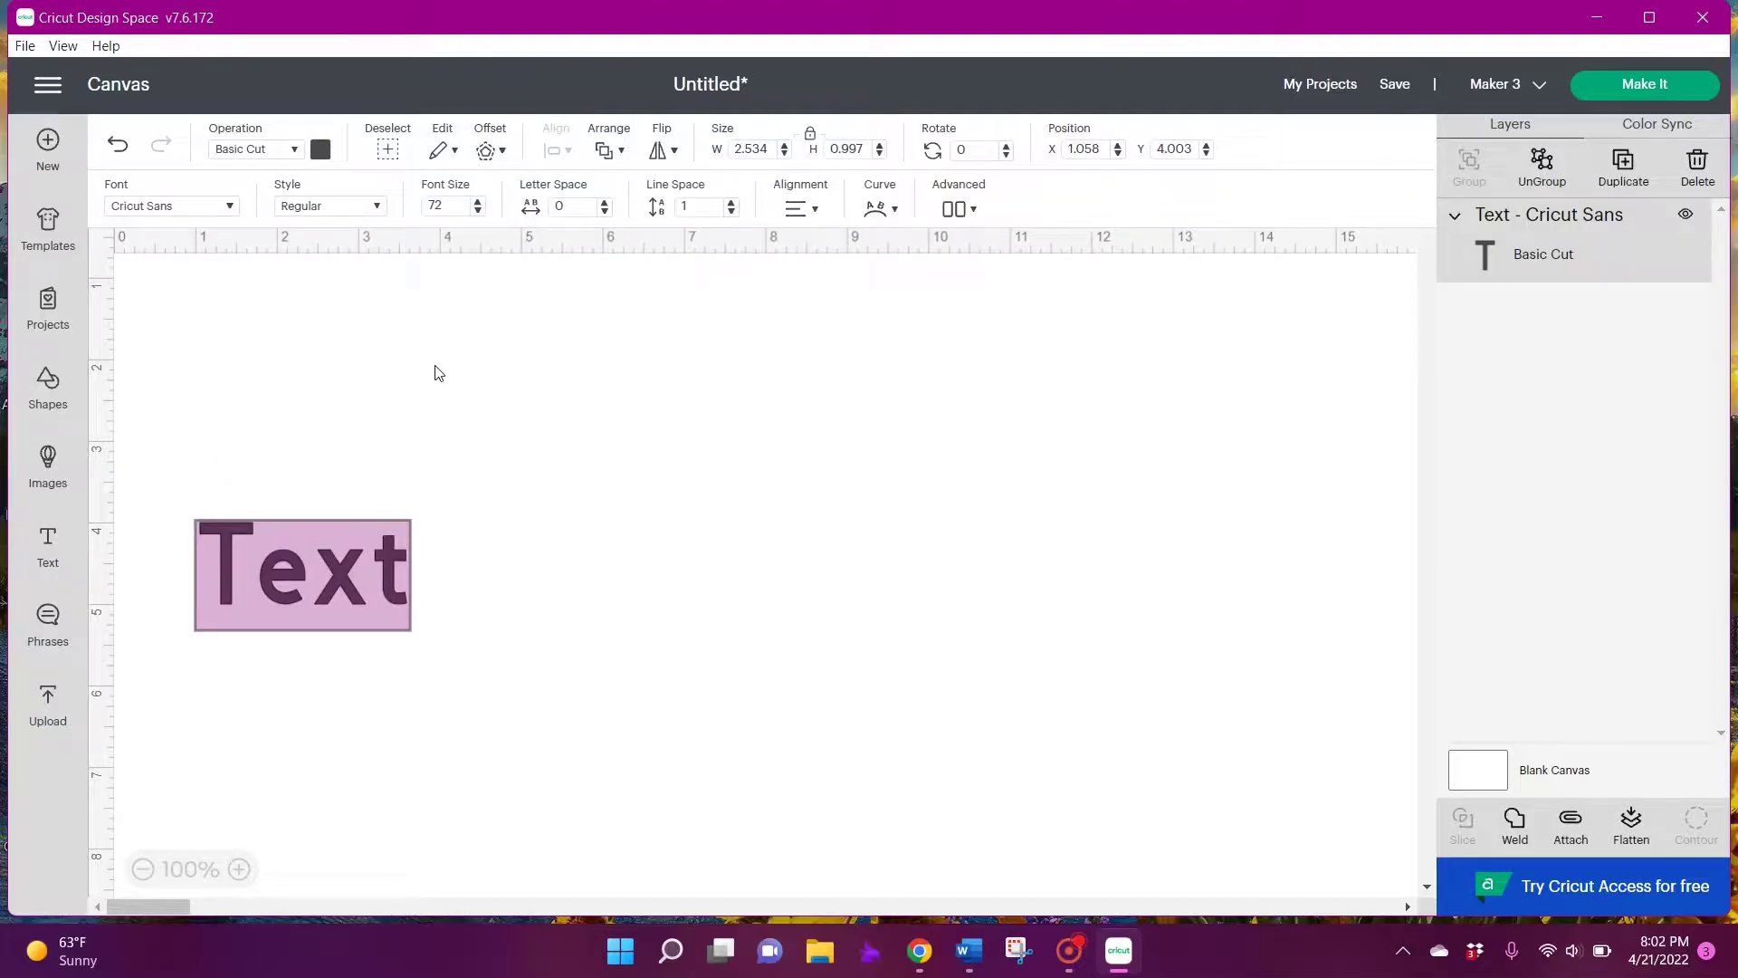
{"action": "left_click", "coordinate": [393, 581]}
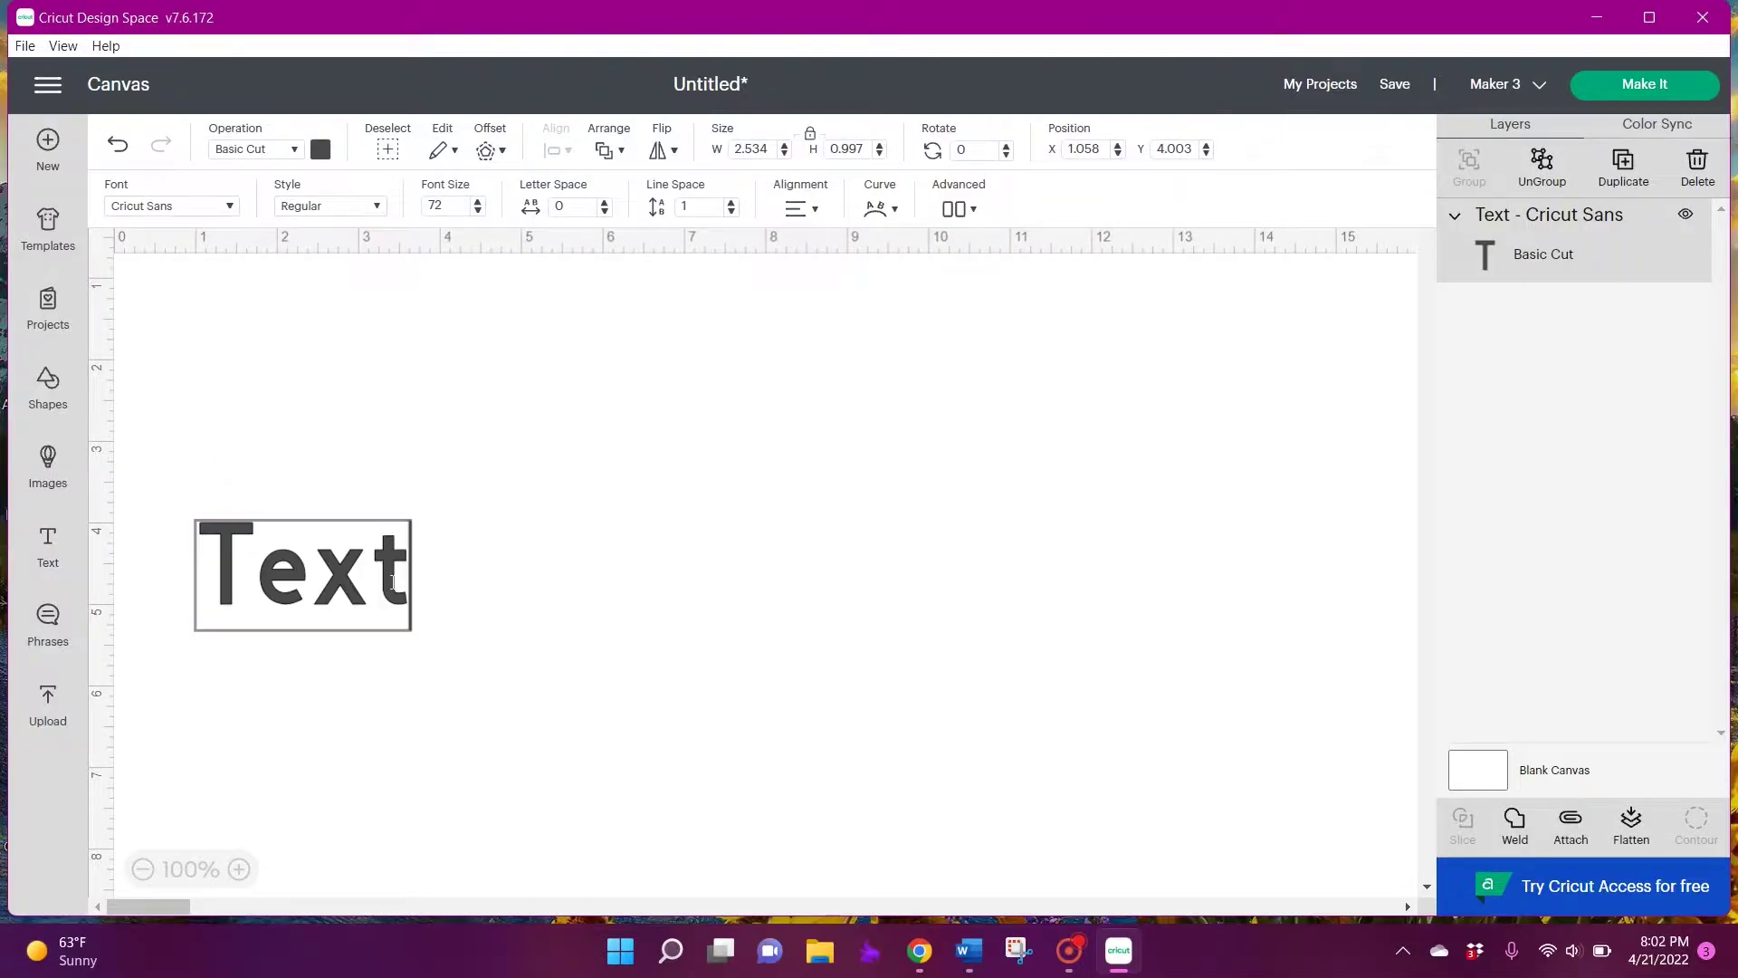
{"action": "key", "text": "BackSpace"}
{"action": "key", "text": "BackSpace"}
{"action": "key", "text": "BackSpace"}
{"action": "key", "text": "BackSpace"}
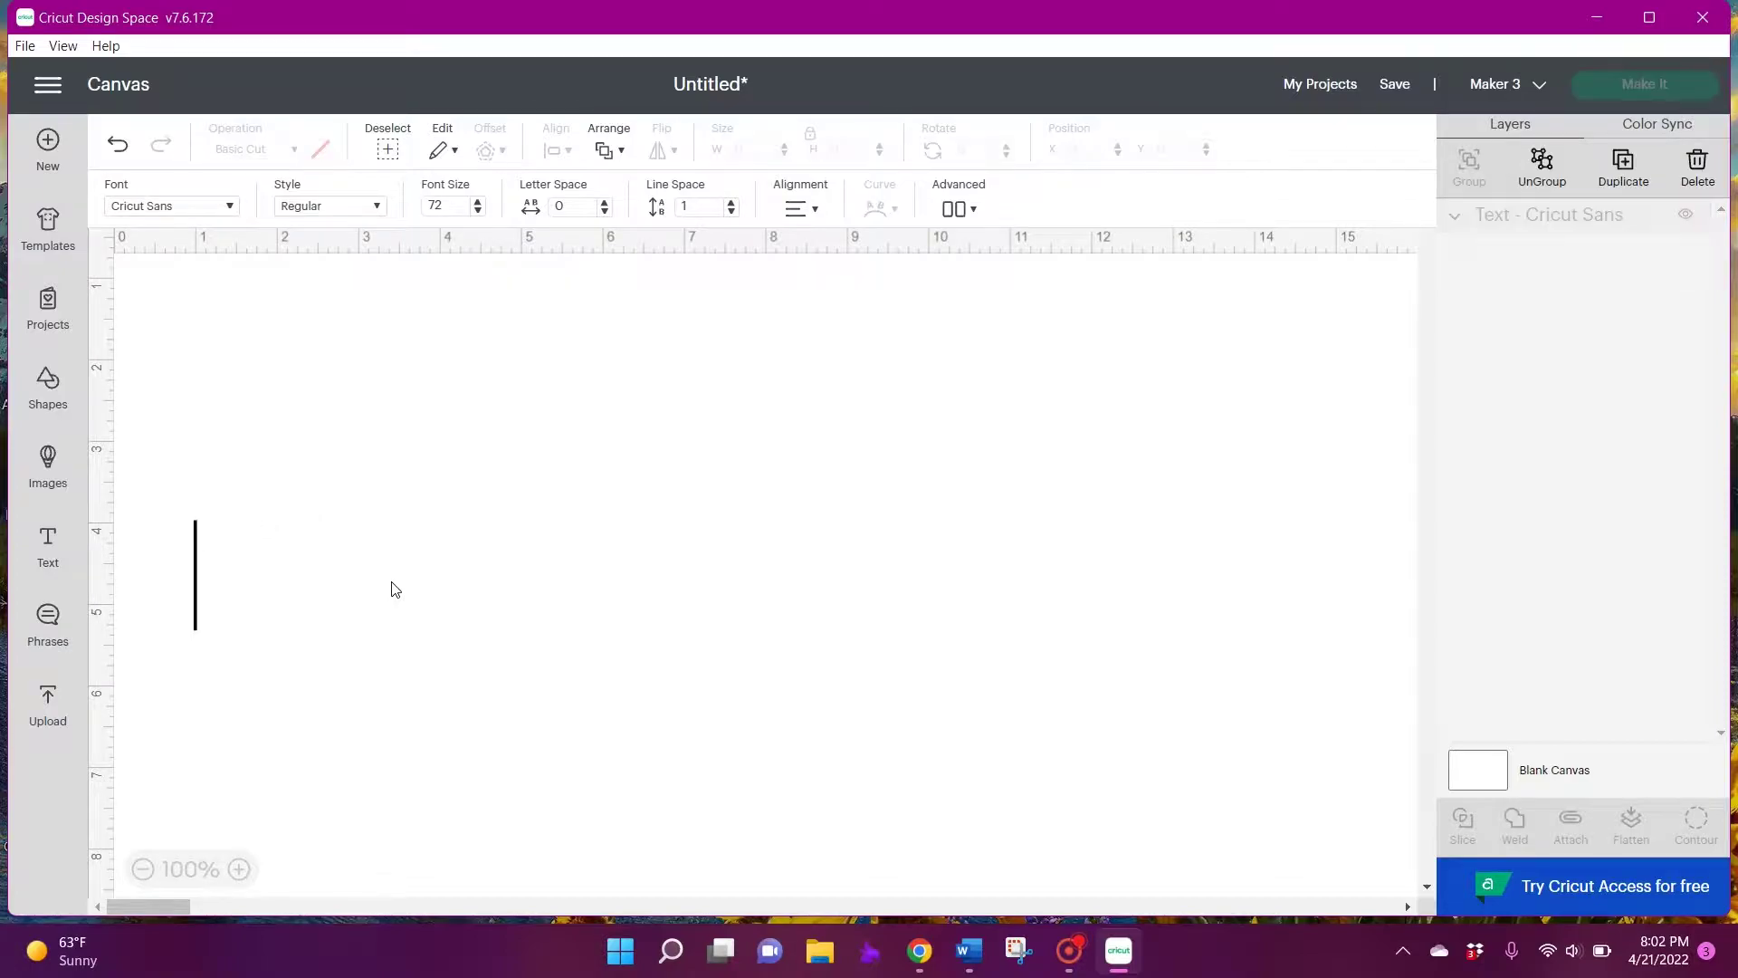
{"action": "type", "text": "K a"}
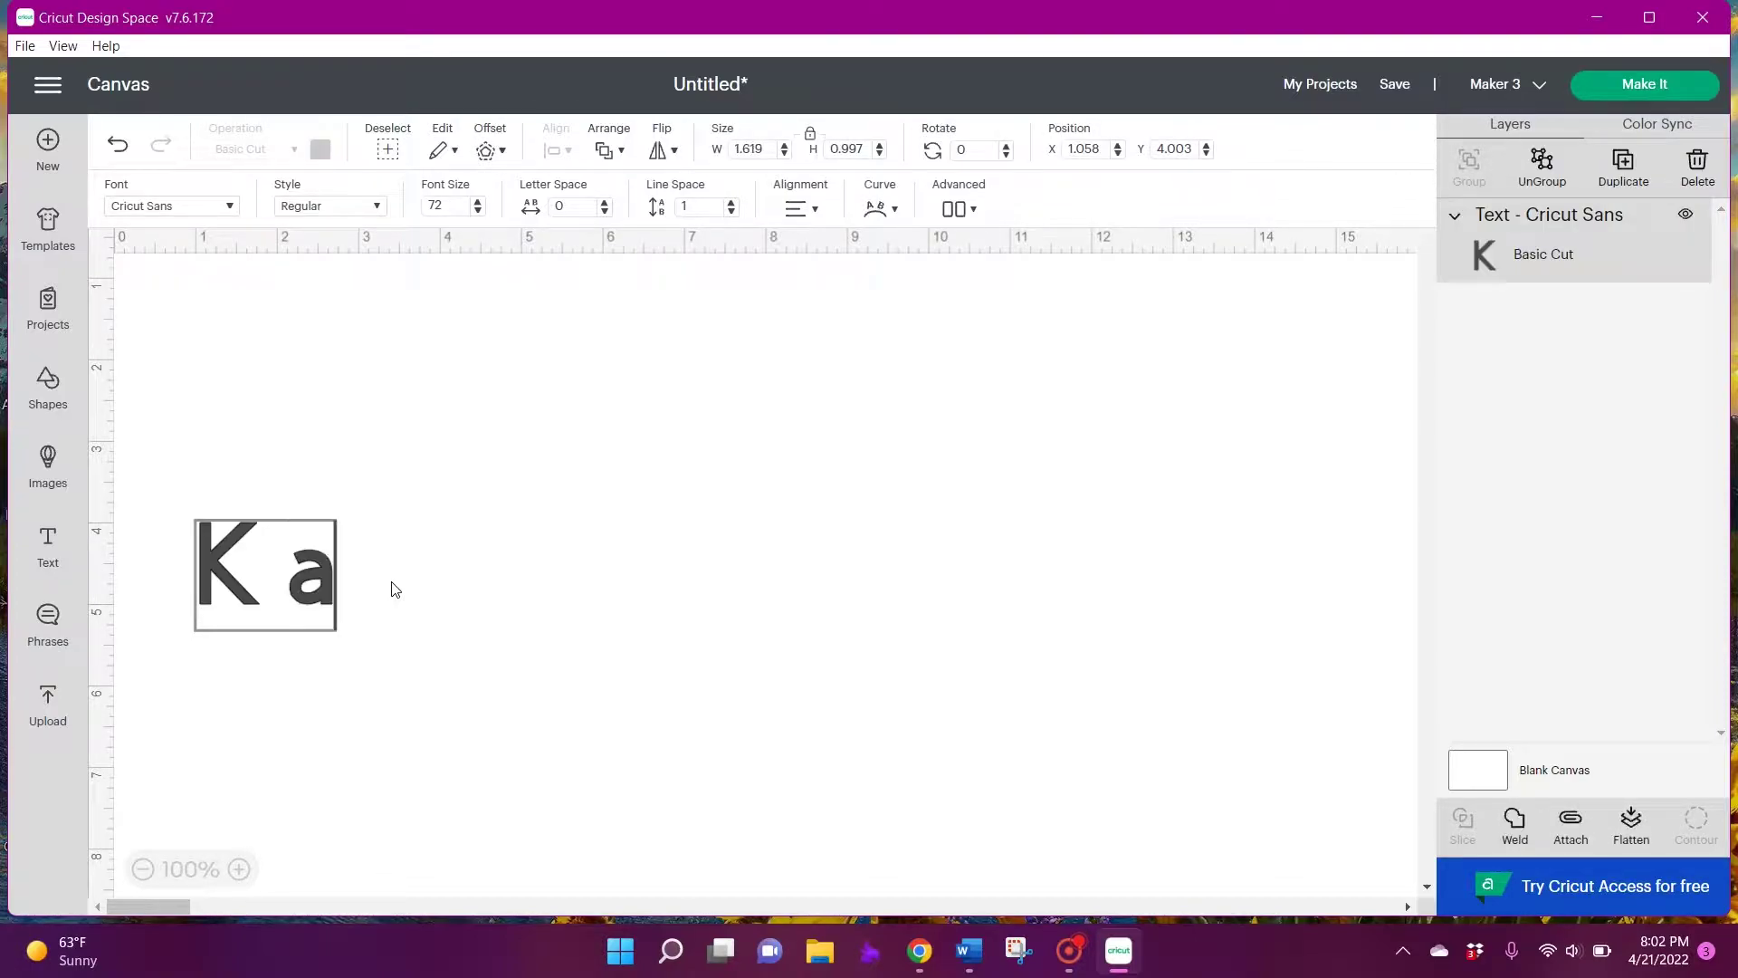
{"action": "type", "text": "n d F"}
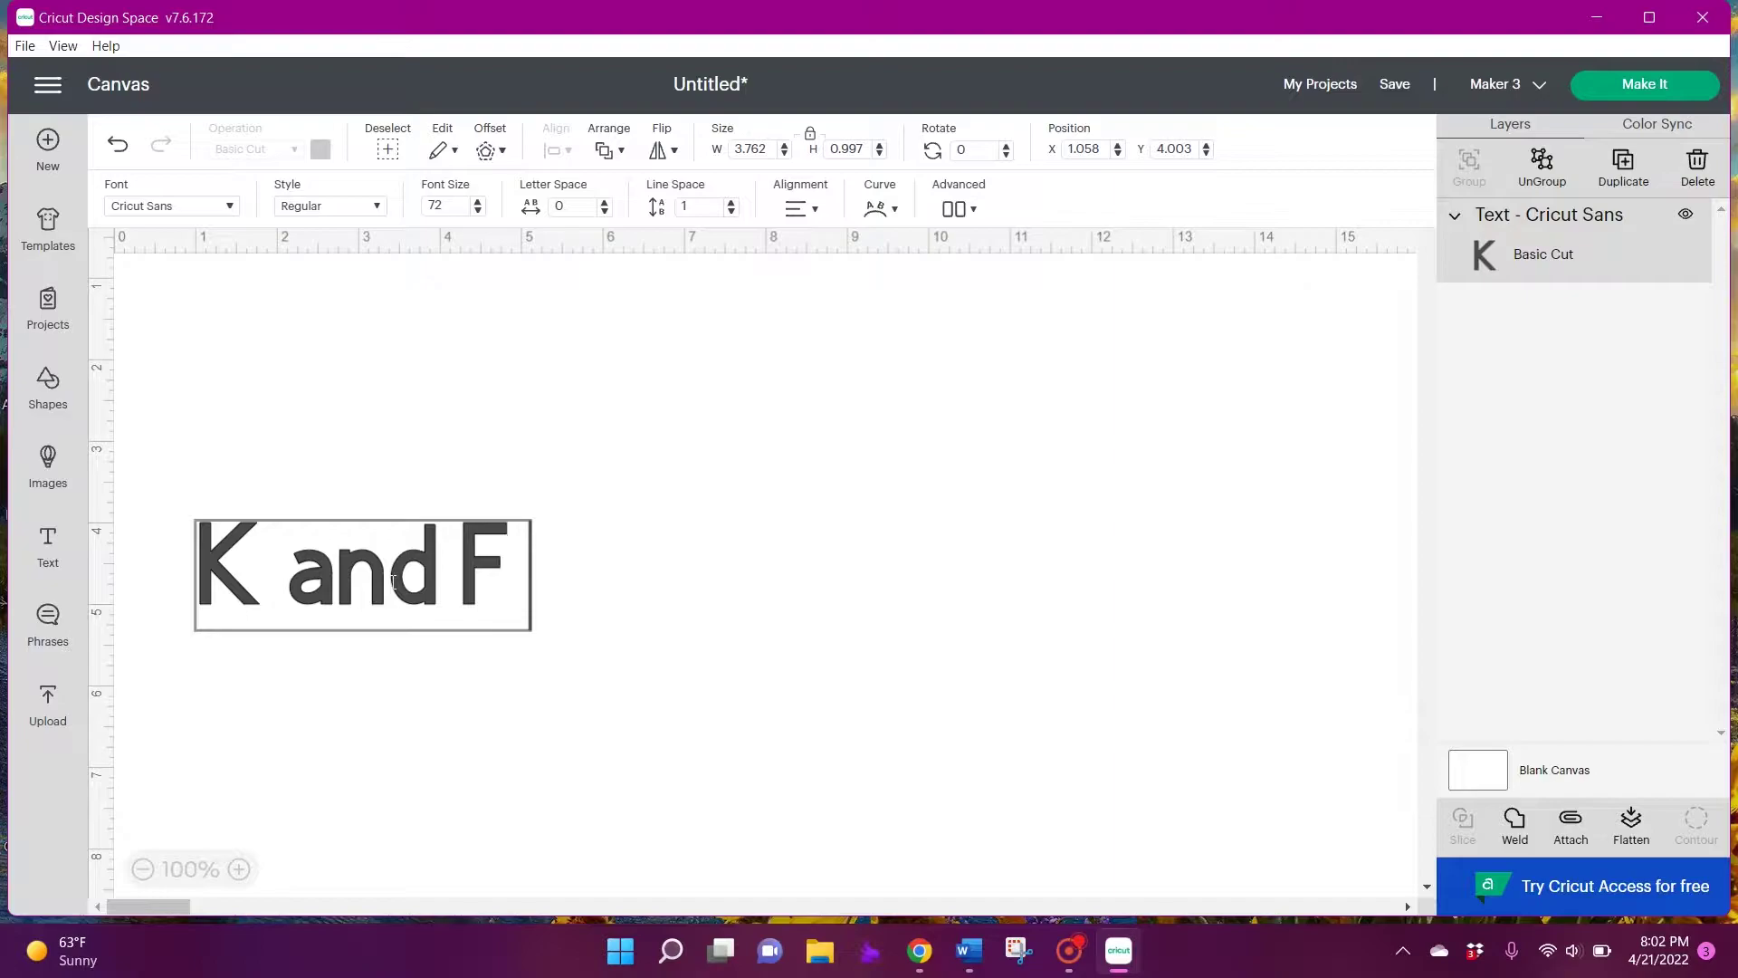
{"action": "key", "text": "Return"}
{"action": "type", "text": "De"}
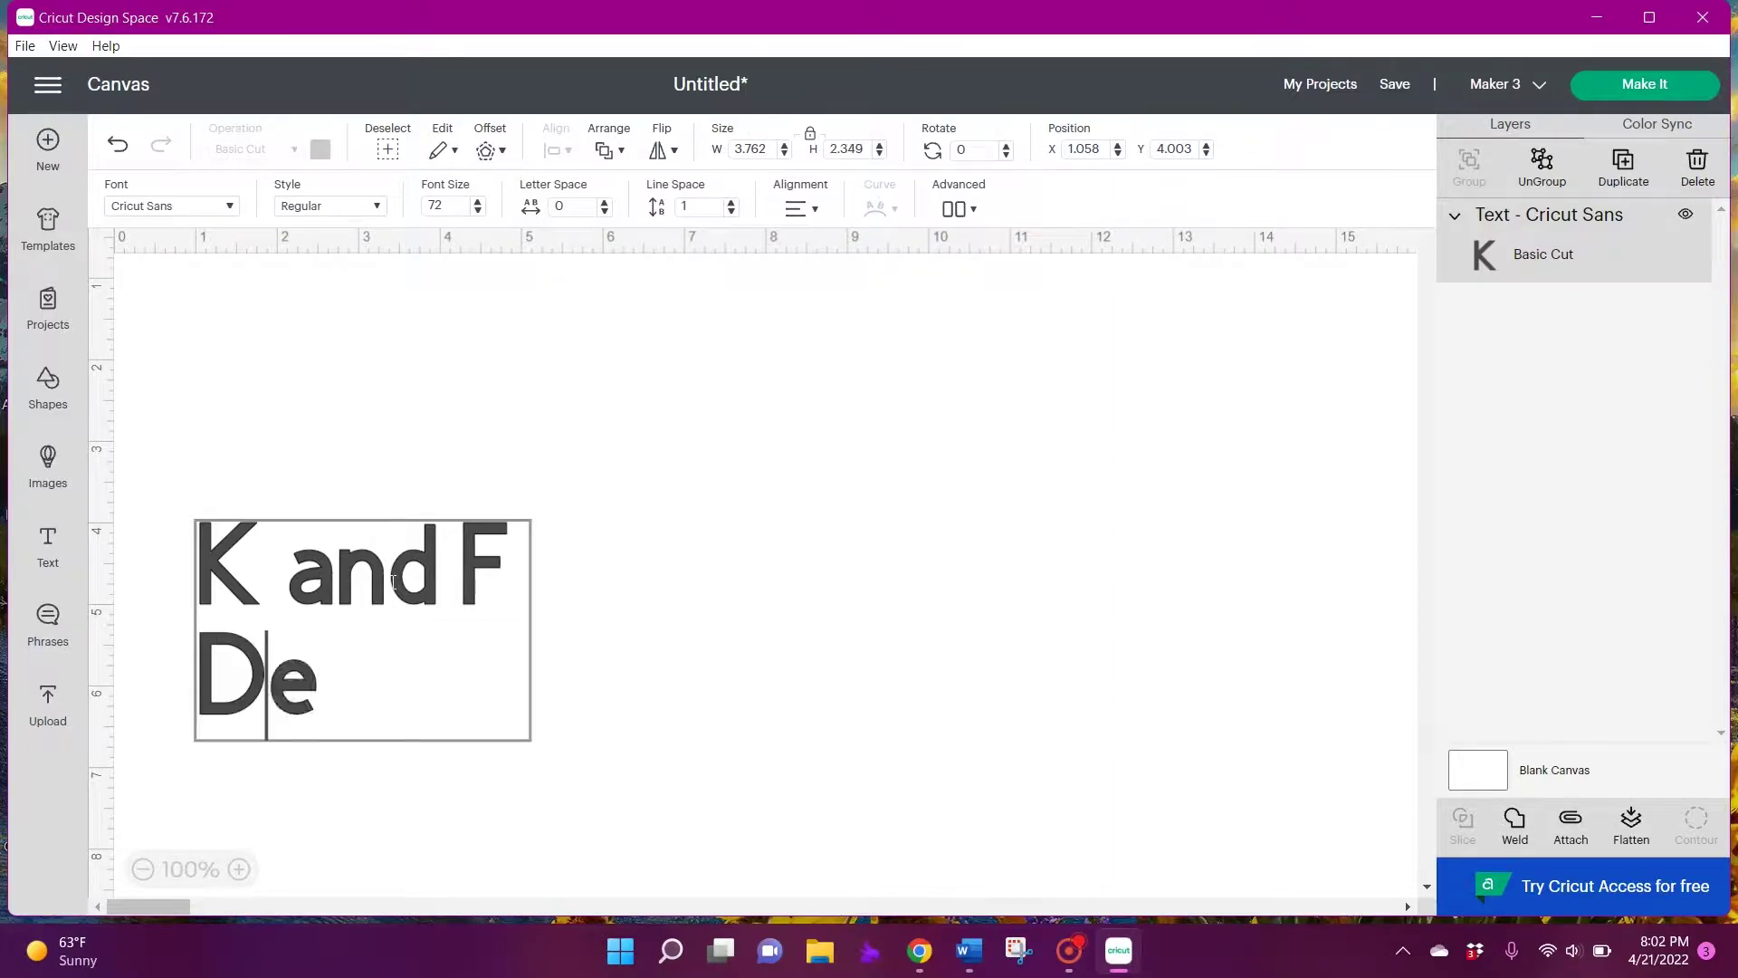
{"action": "type", "text": "sign"}
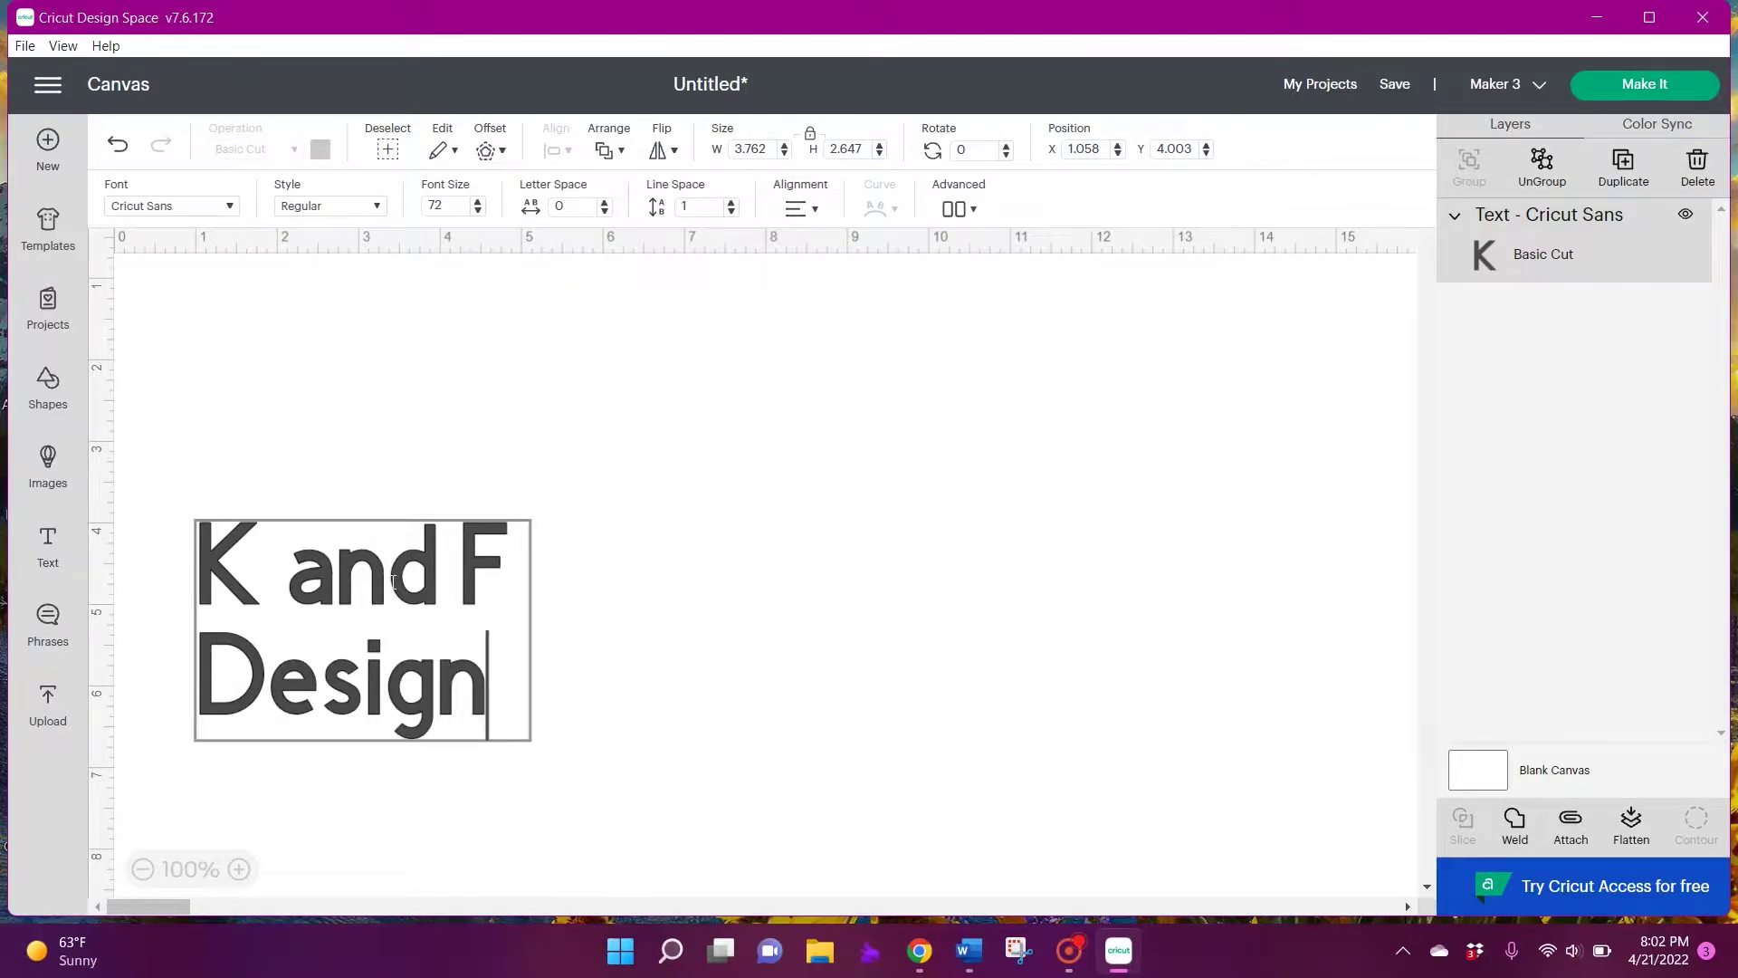
{"action": "left_click", "coordinate": [677, 540]}
{"action": "left_click_drag", "start_coordinate": [434, 554], "coordinate": [638, 425]}
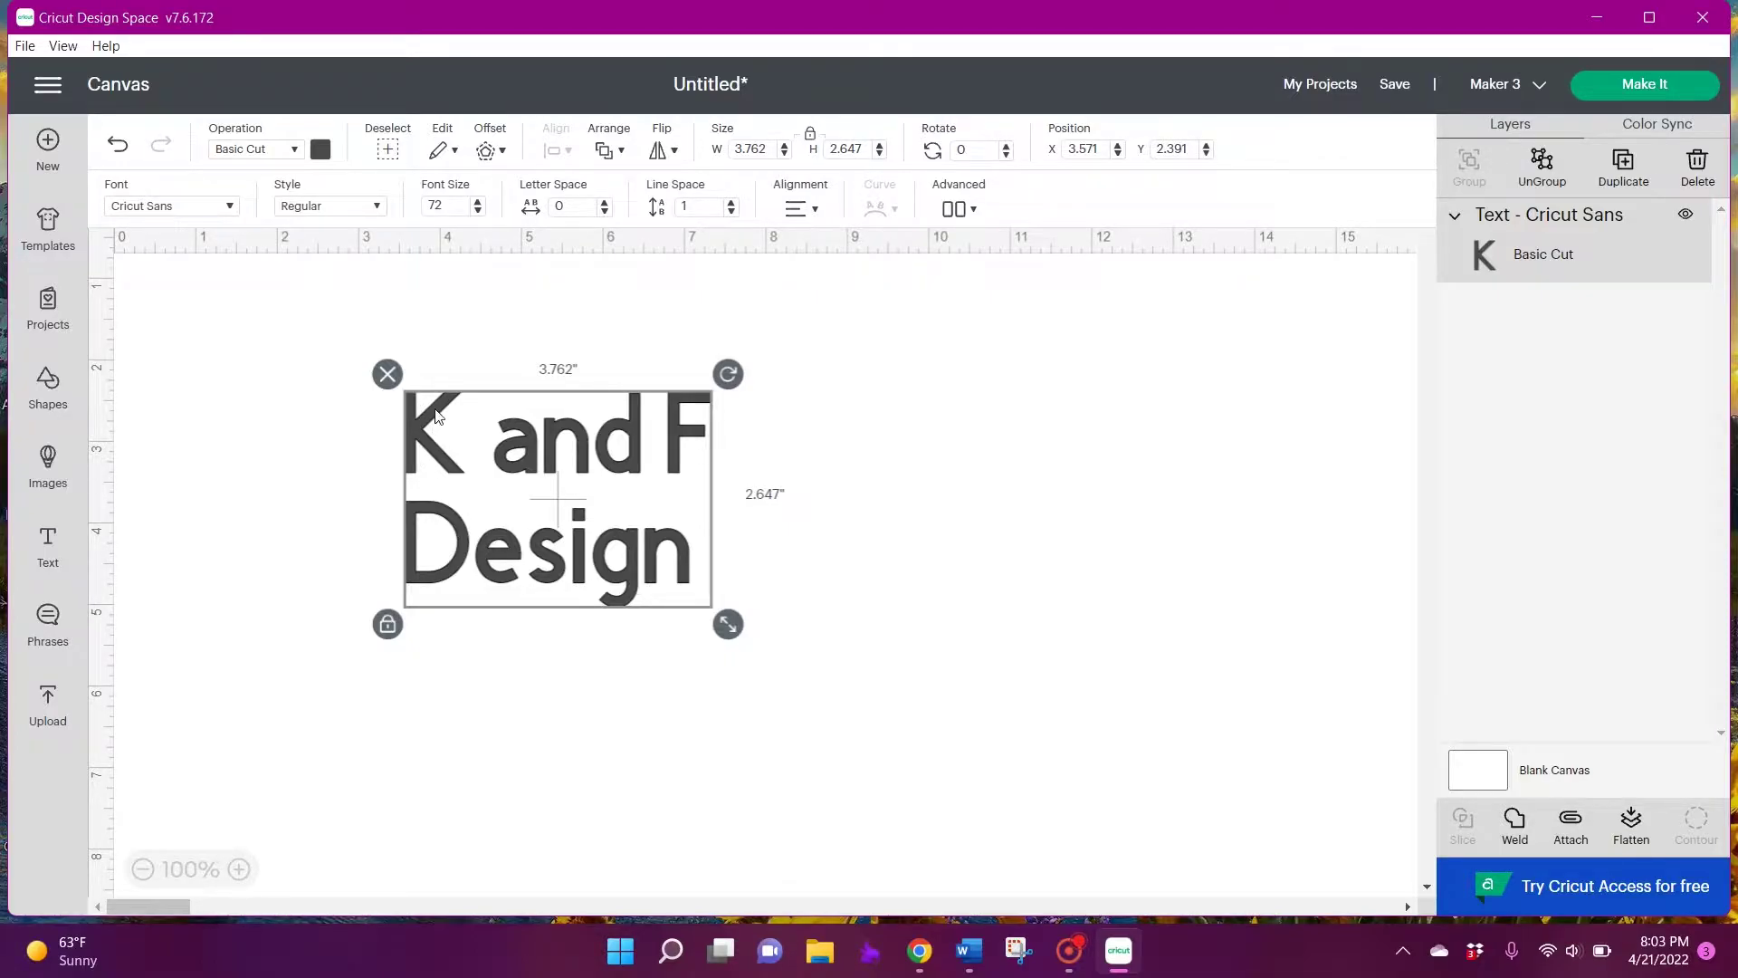
{"action": "left_click", "coordinate": [252, 347]}
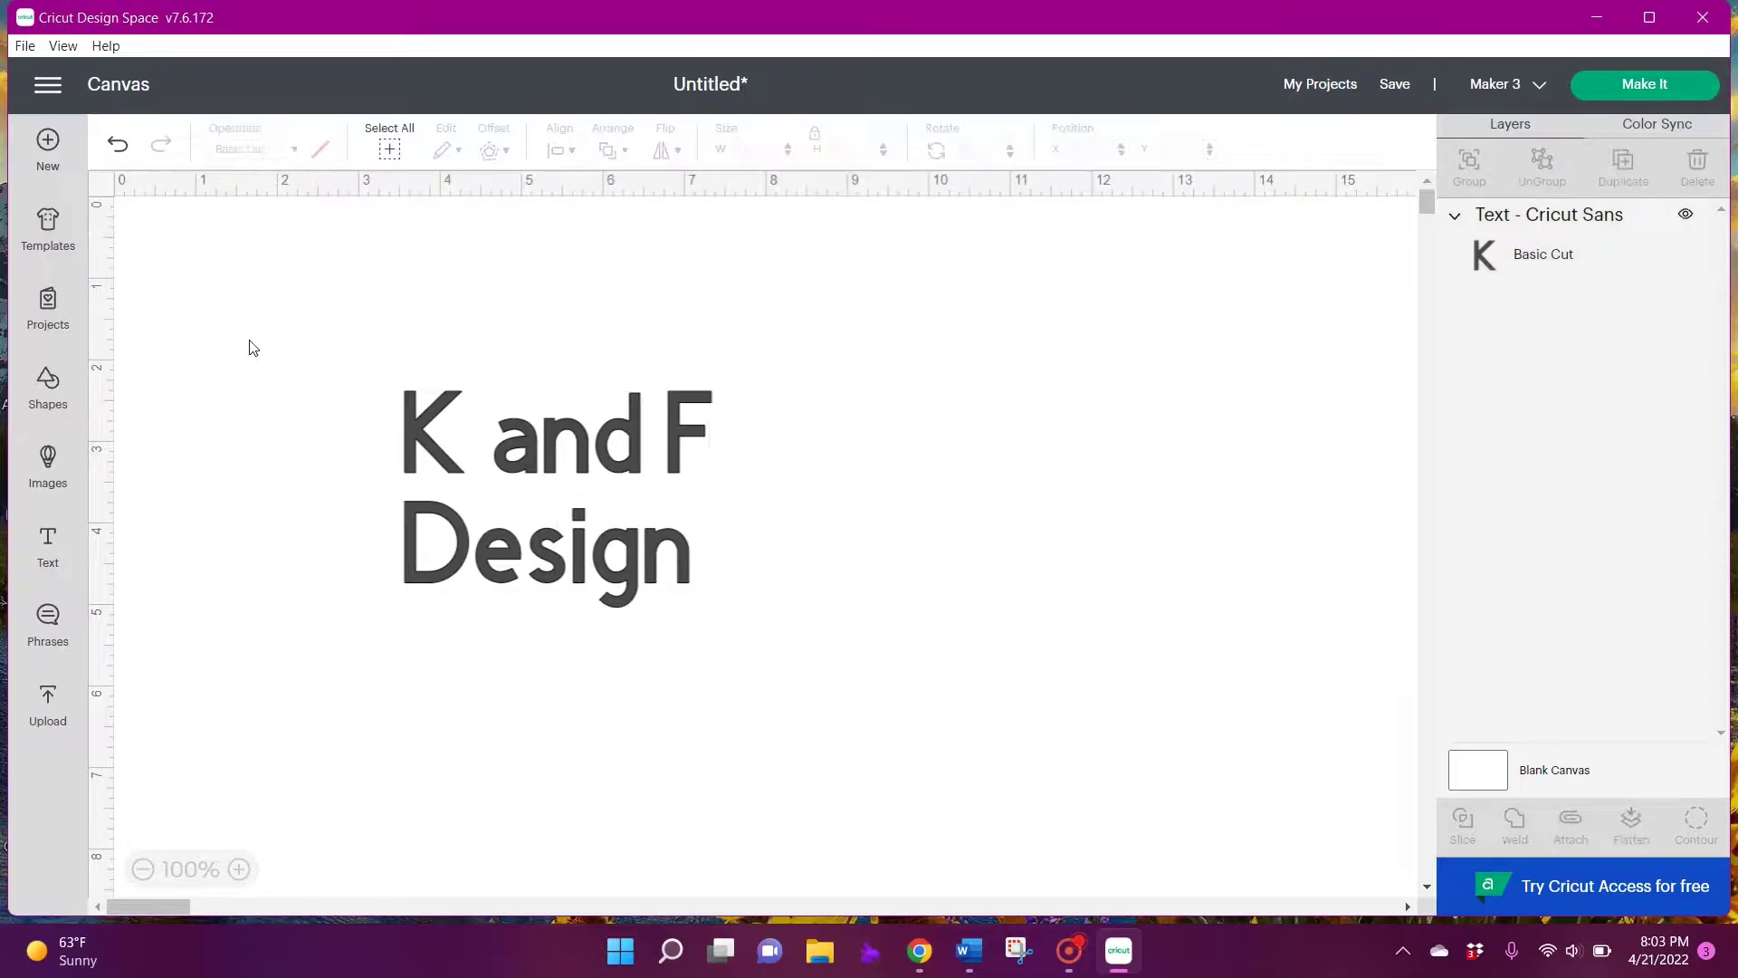
Insert a square shape, place it over the text at about X 2.45, Y 1.96, and enlarge it to about 5.33 inches
{"action": "left_click", "coordinate": [41, 399]}
{"action": "left_click", "coordinate": [152, 536]}
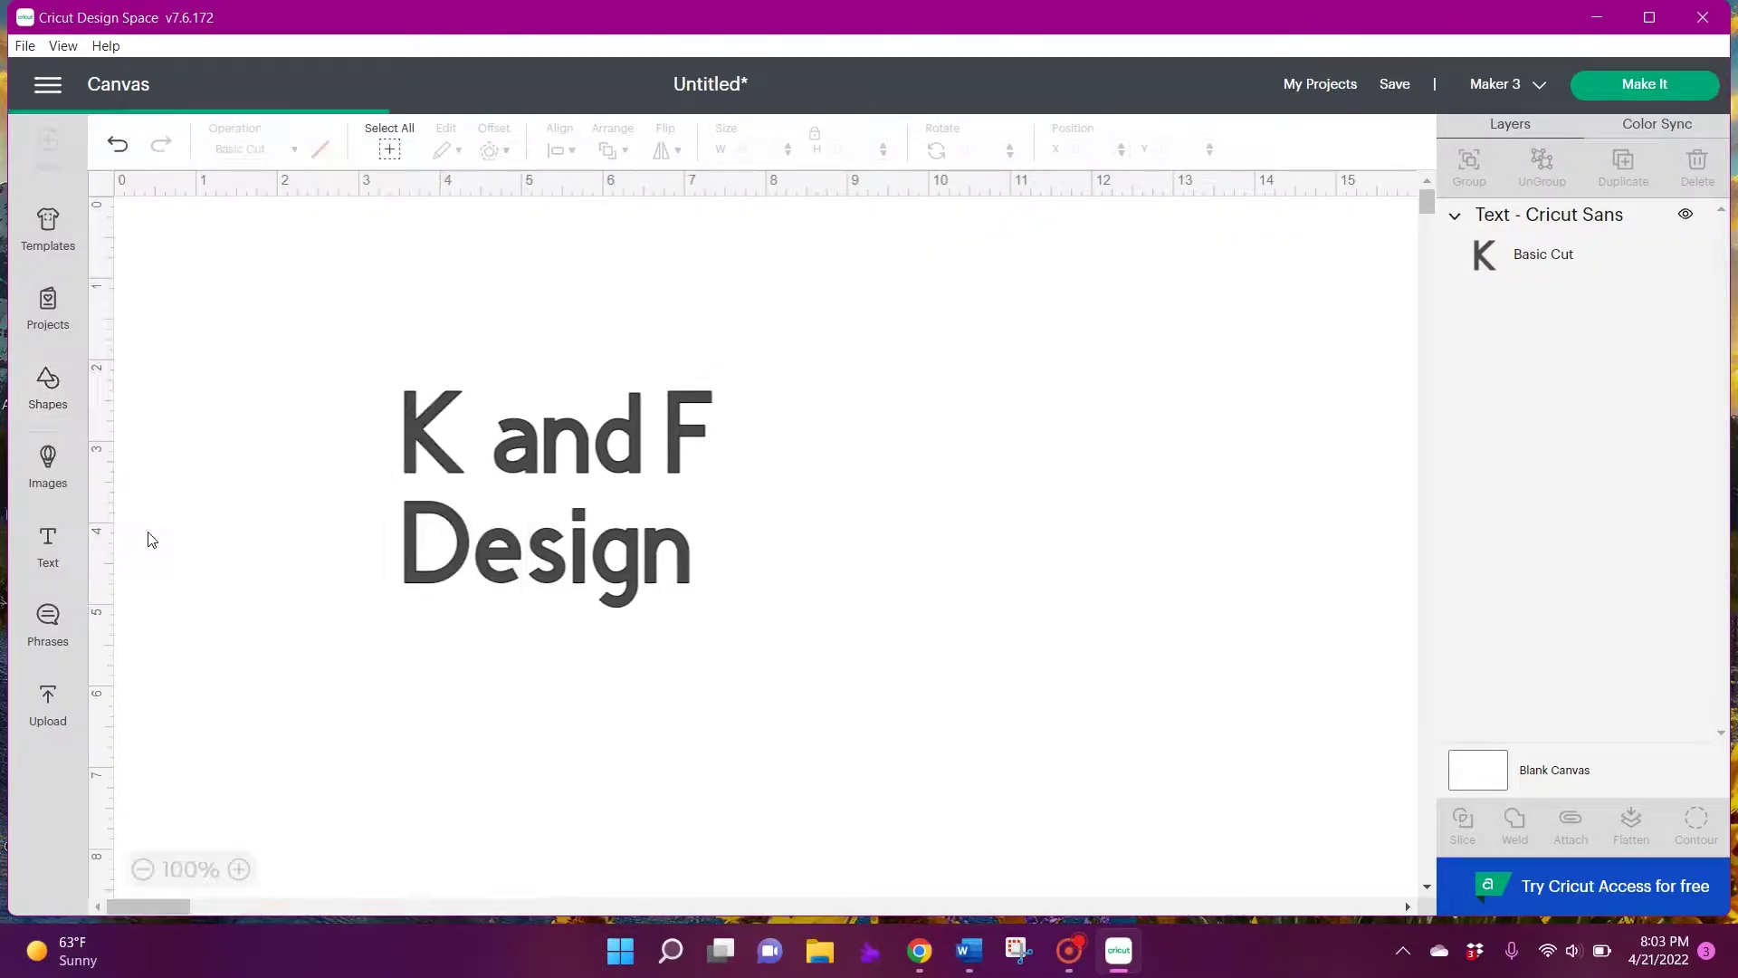
{"action": "left_click_drag", "start_coordinate": [230, 333], "coordinate": [389, 454]}
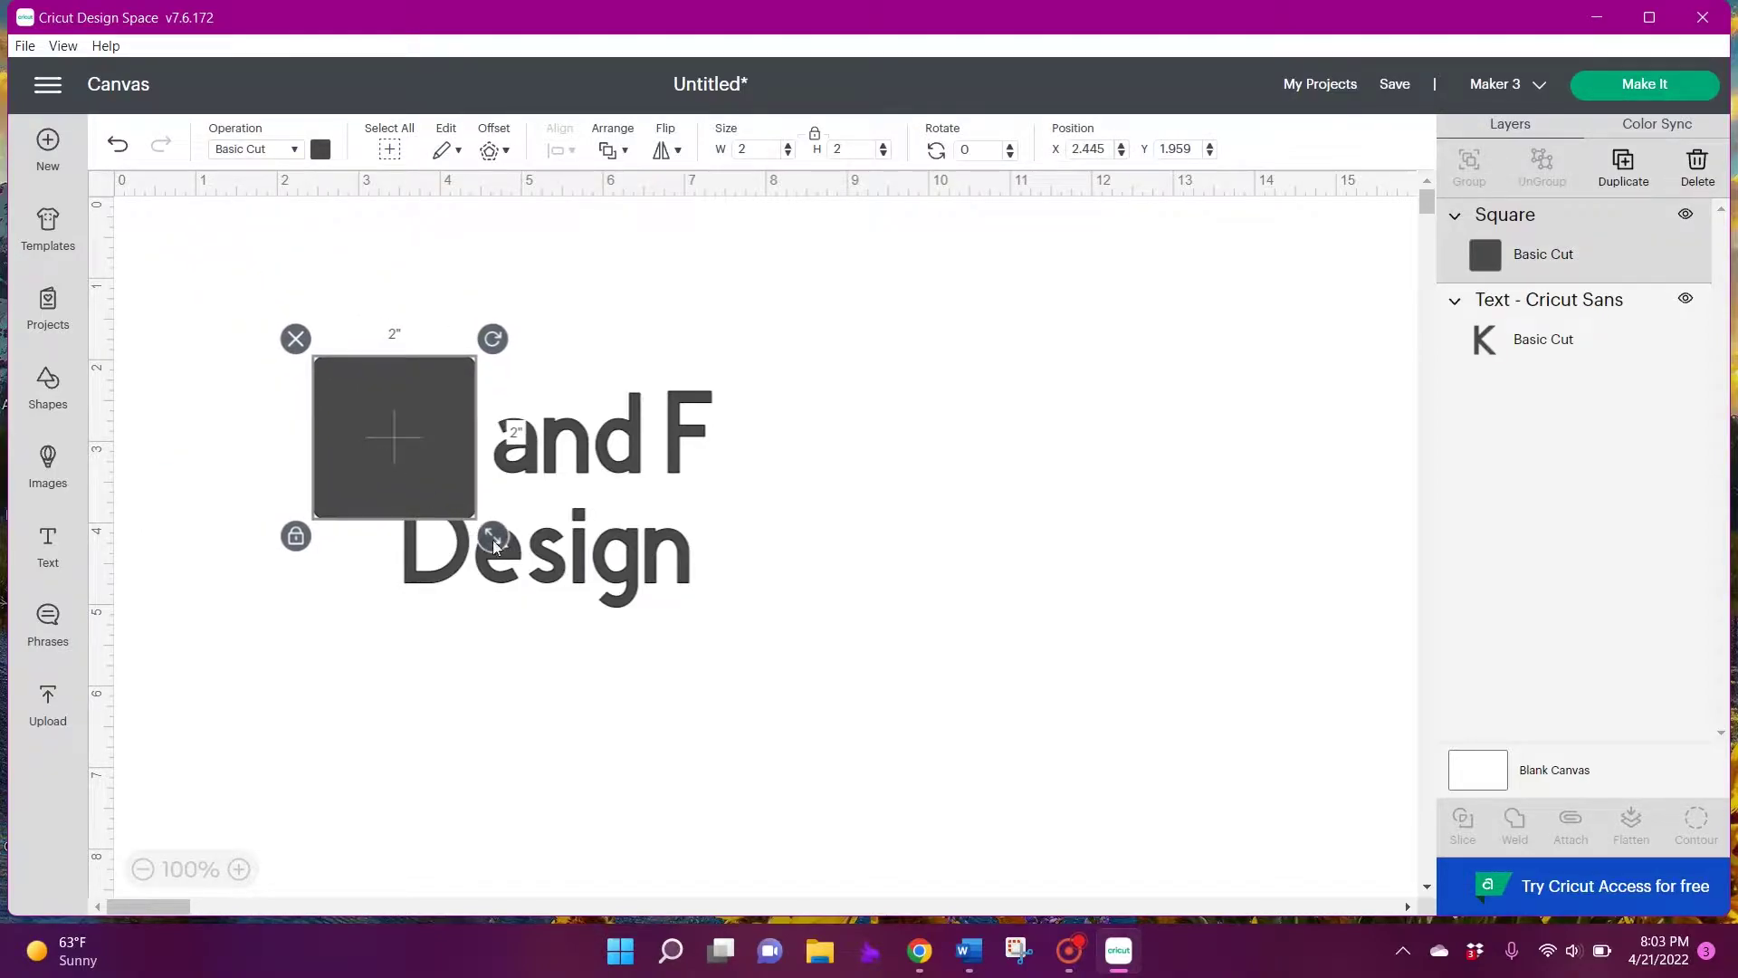
{"action": "left_click_drag", "start_coordinate": [493, 541], "coordinate": [764, 807]}
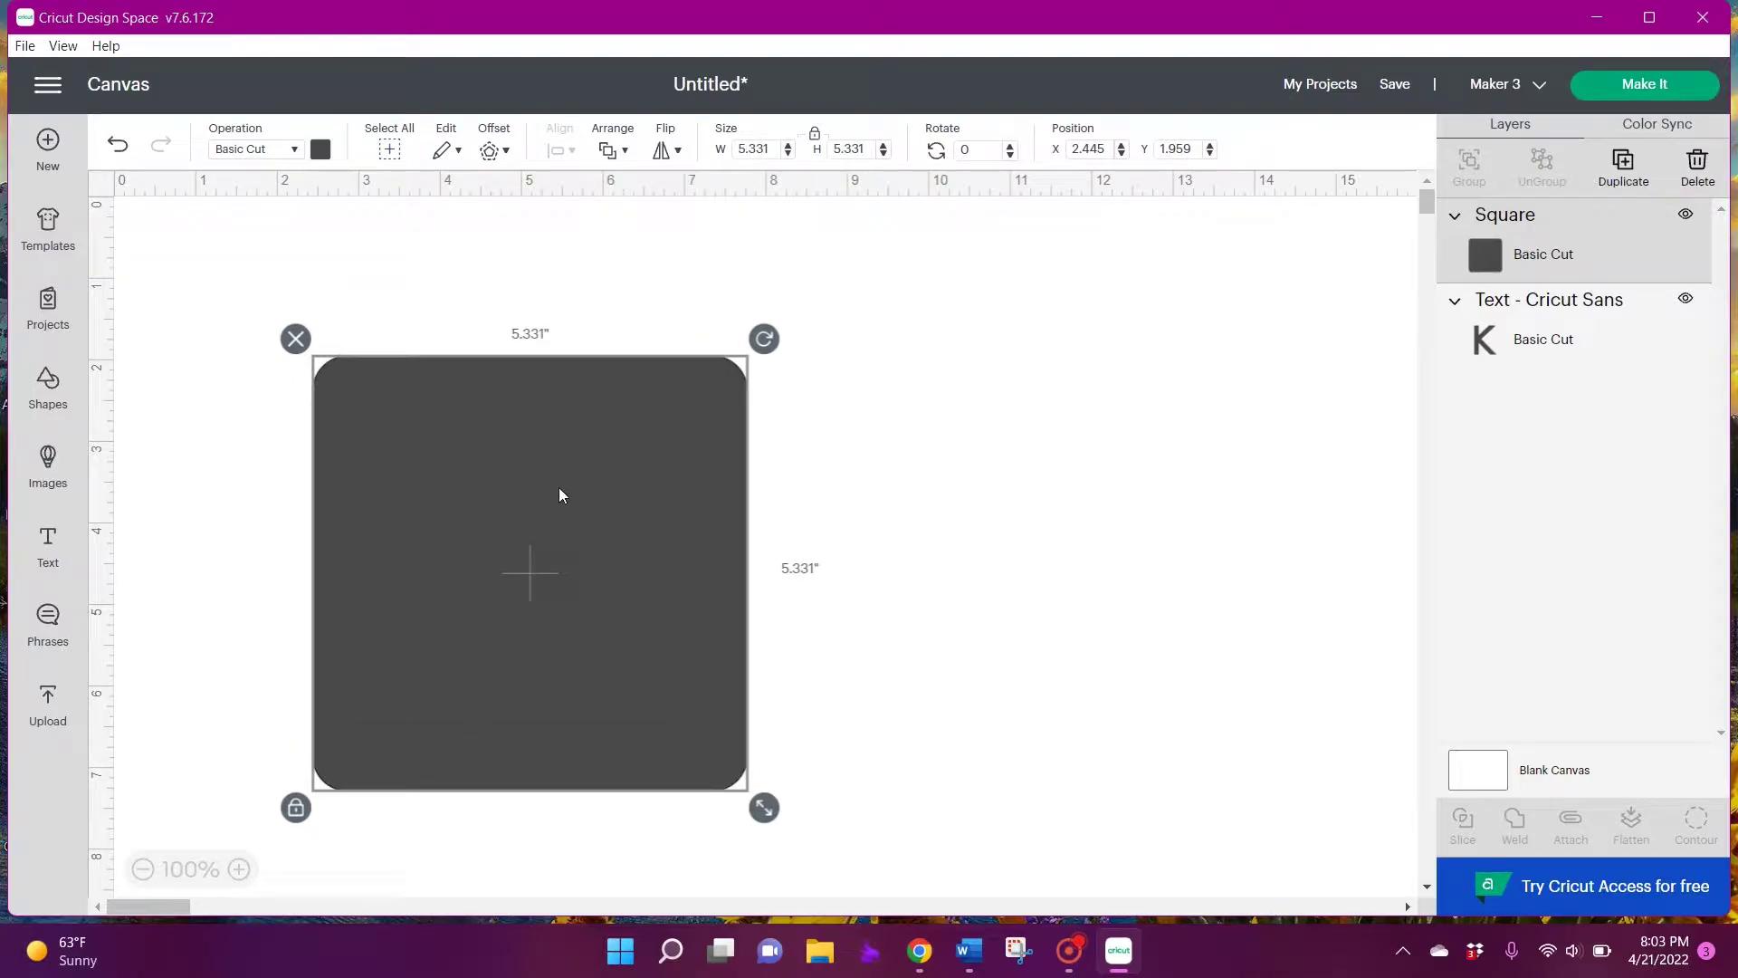
Send the square backward behind the text and shift the text to about X 3.18, Y 2.45
{"action": "left_click", "coordinate": [624, 152]}
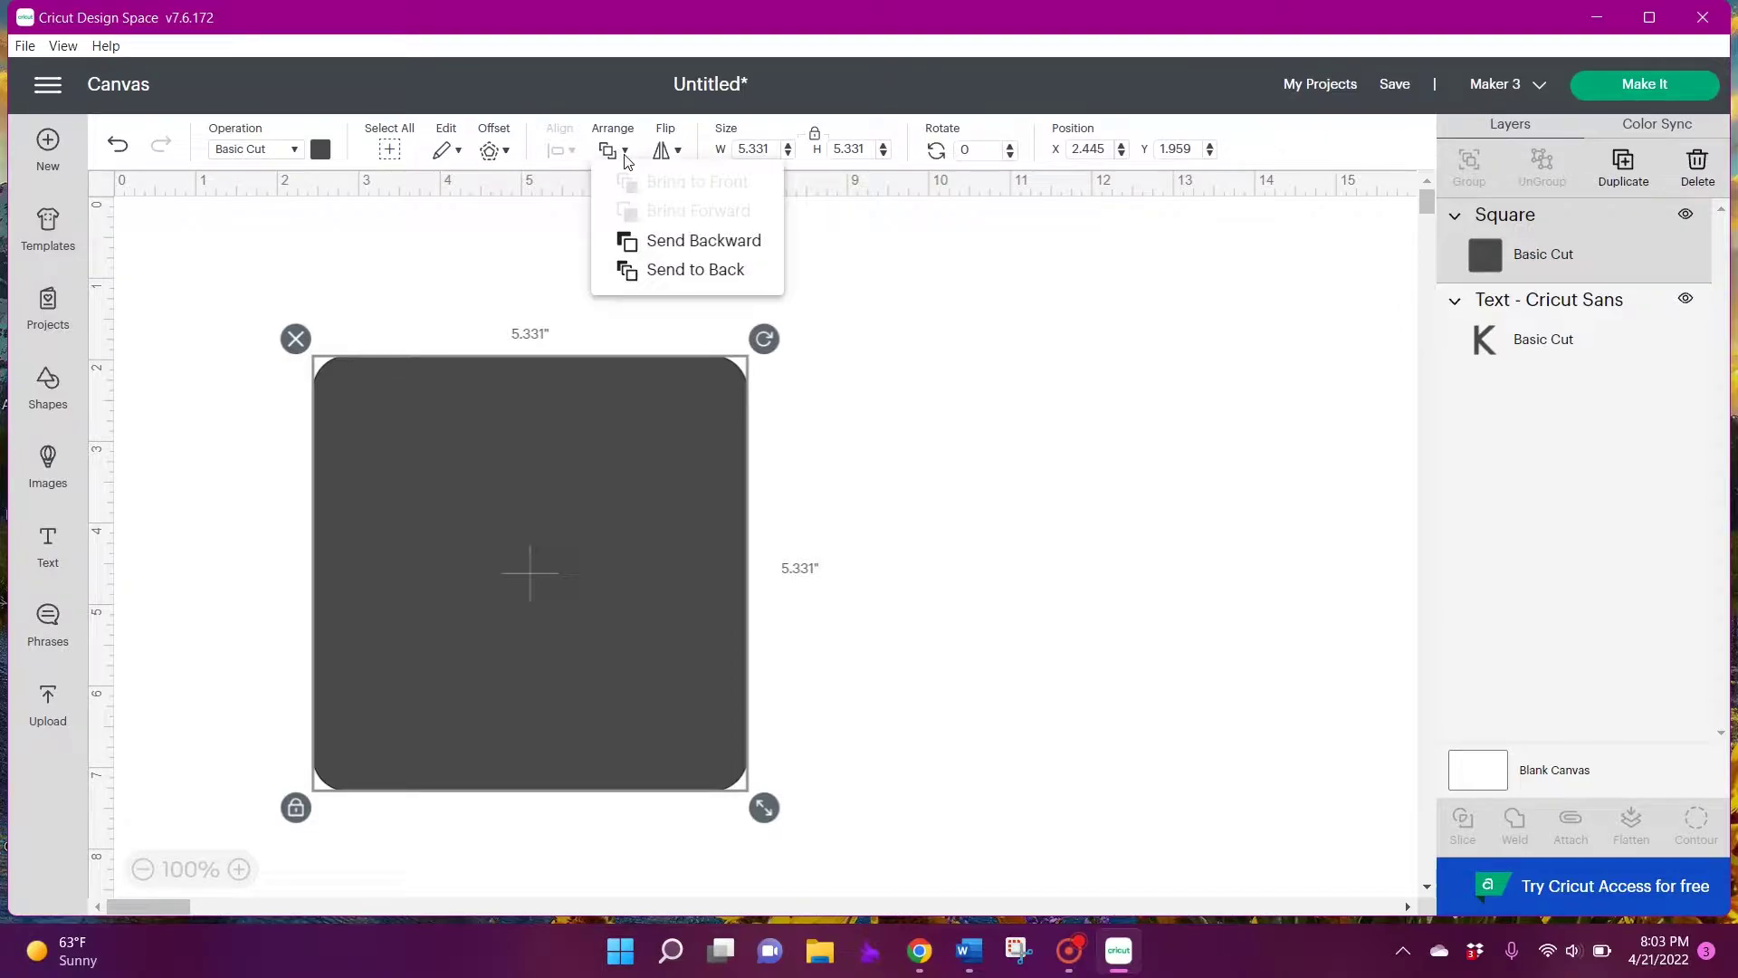
{"action": "left_click", "coordinate": [668, 242]}
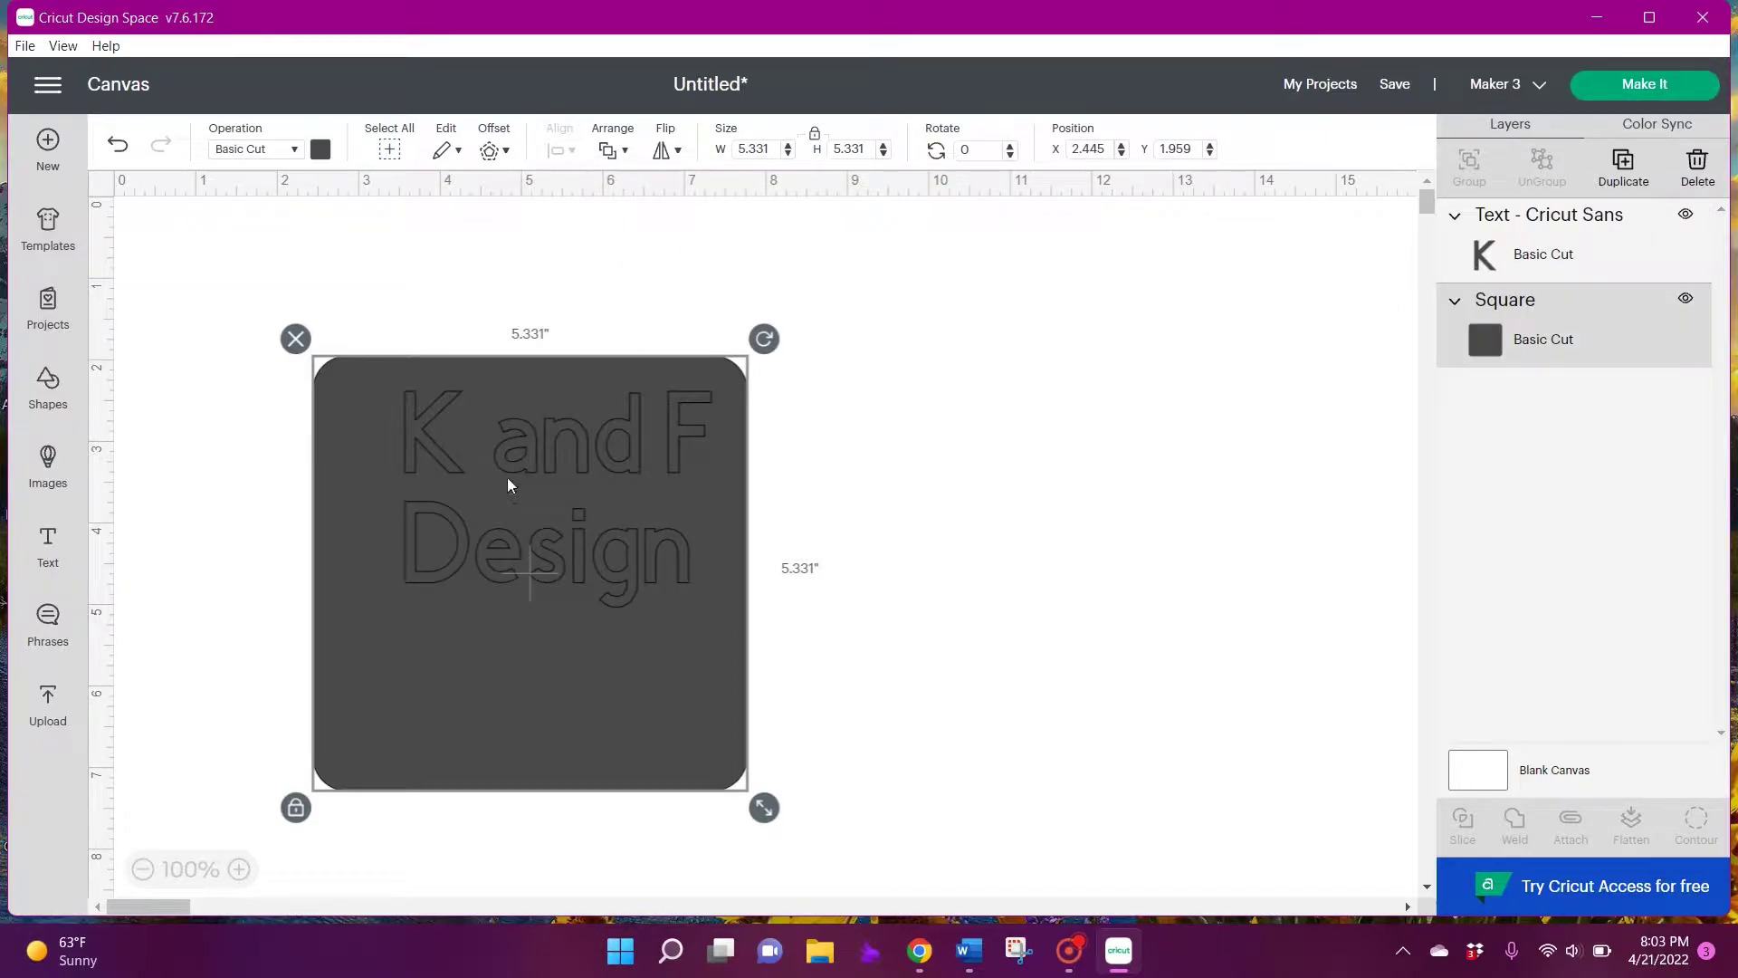
{"action": "left_click_drag", "start_coordinate": [532, 454], "coordinate": [498, 465]}
Unlock the square's proportions and resize it to a rectangle of about 4.98 by 3.6 inches around the text
{"action": "left_click", "coordinate": [609, 737]}
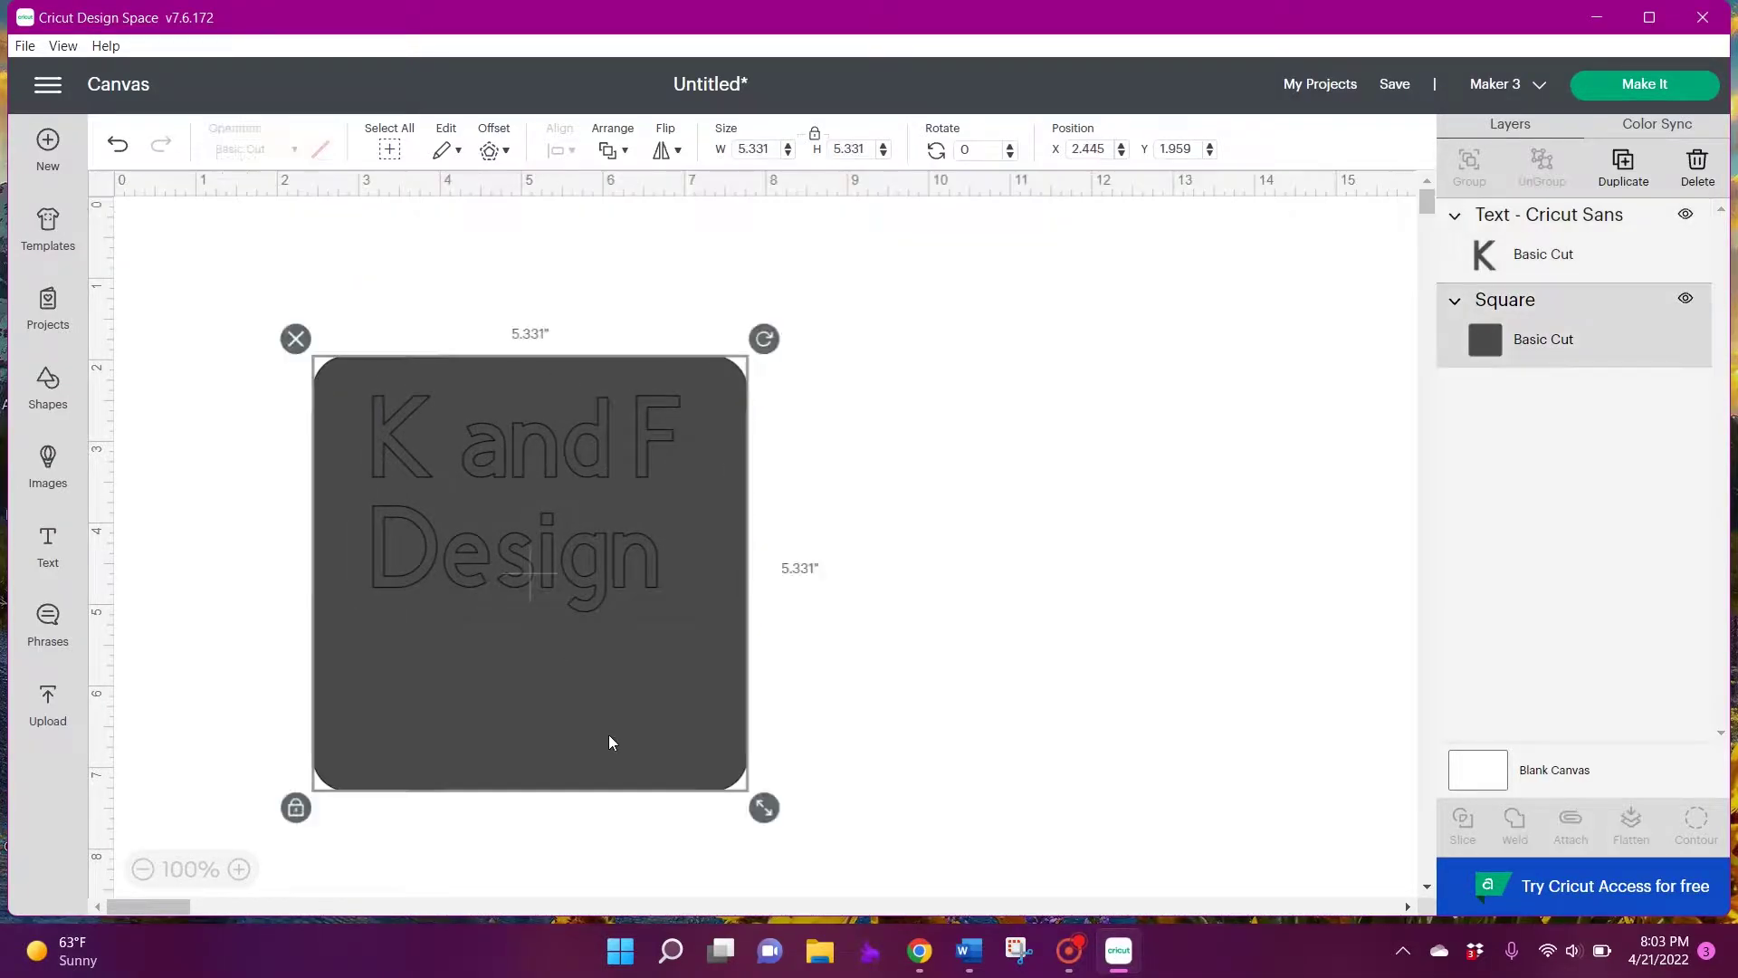
{"action": "left_click_drag", "start_coordinate": [765, 817], "coordinate": [735, 788]}
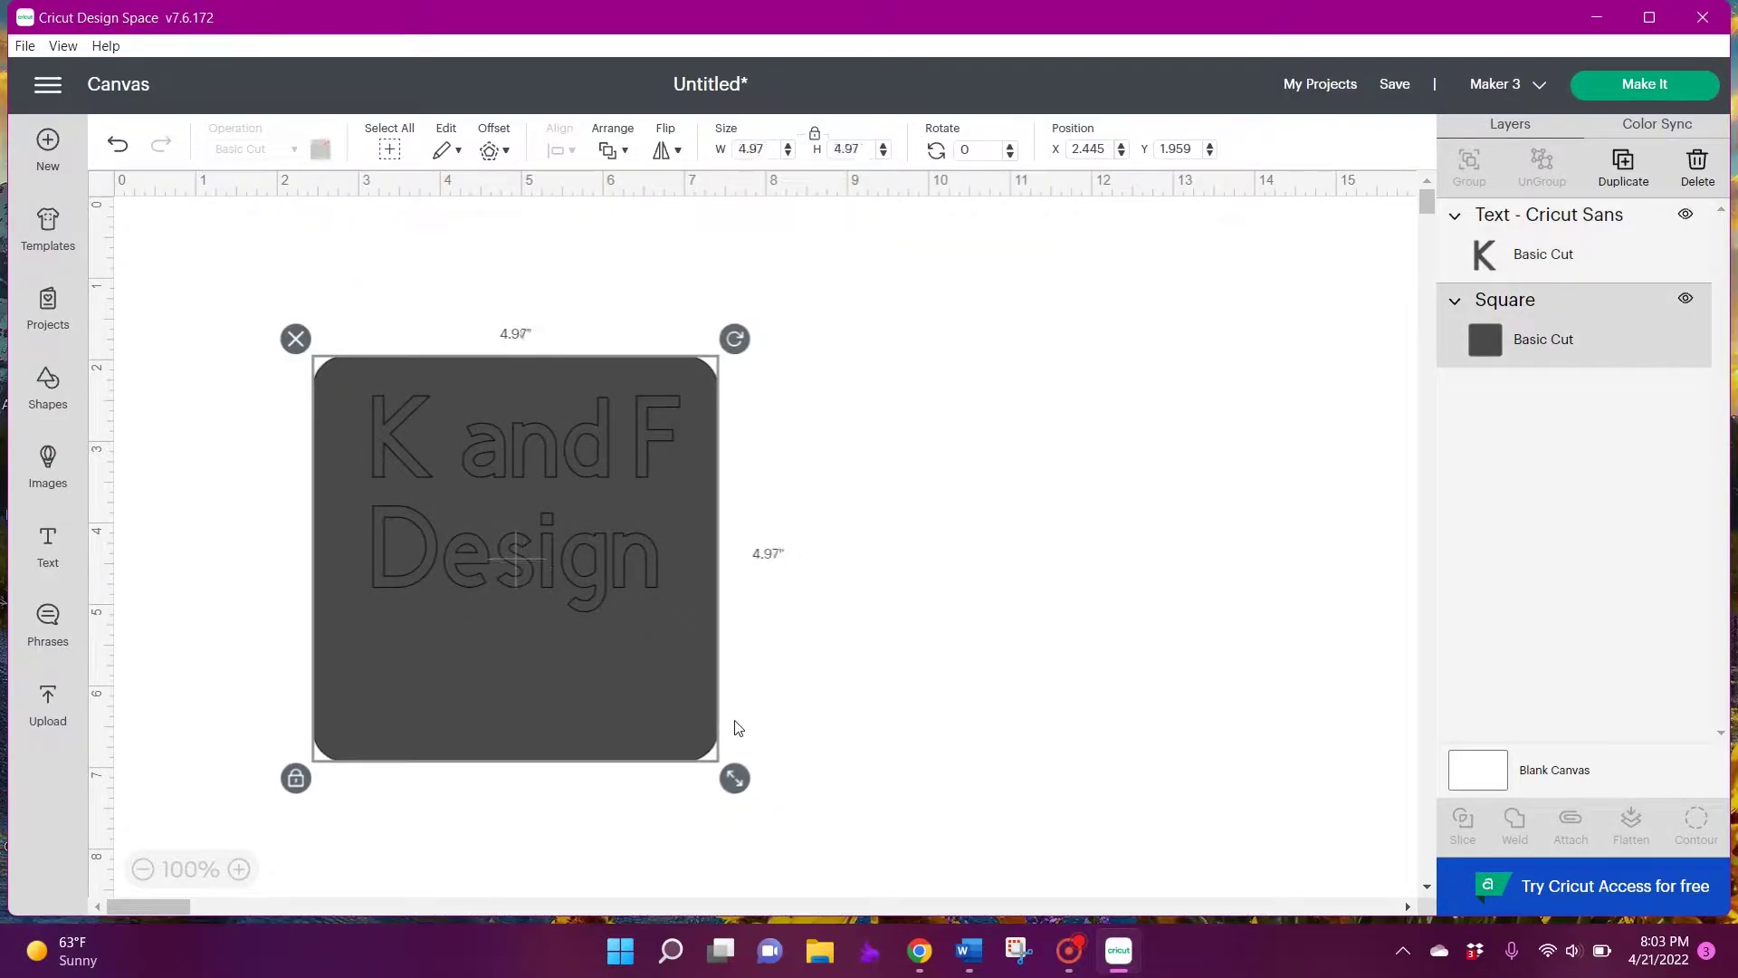
{"action": "left_click", "coordinate": [814, 138]}
{"action": "left_click_drag", "start_coordinate": [735, 778], "coordinate": [737, 667]}
{"action": "left_click", "coordinate": [742, 678]}
{"action": "left_click", "coordinate": [670, 440]}
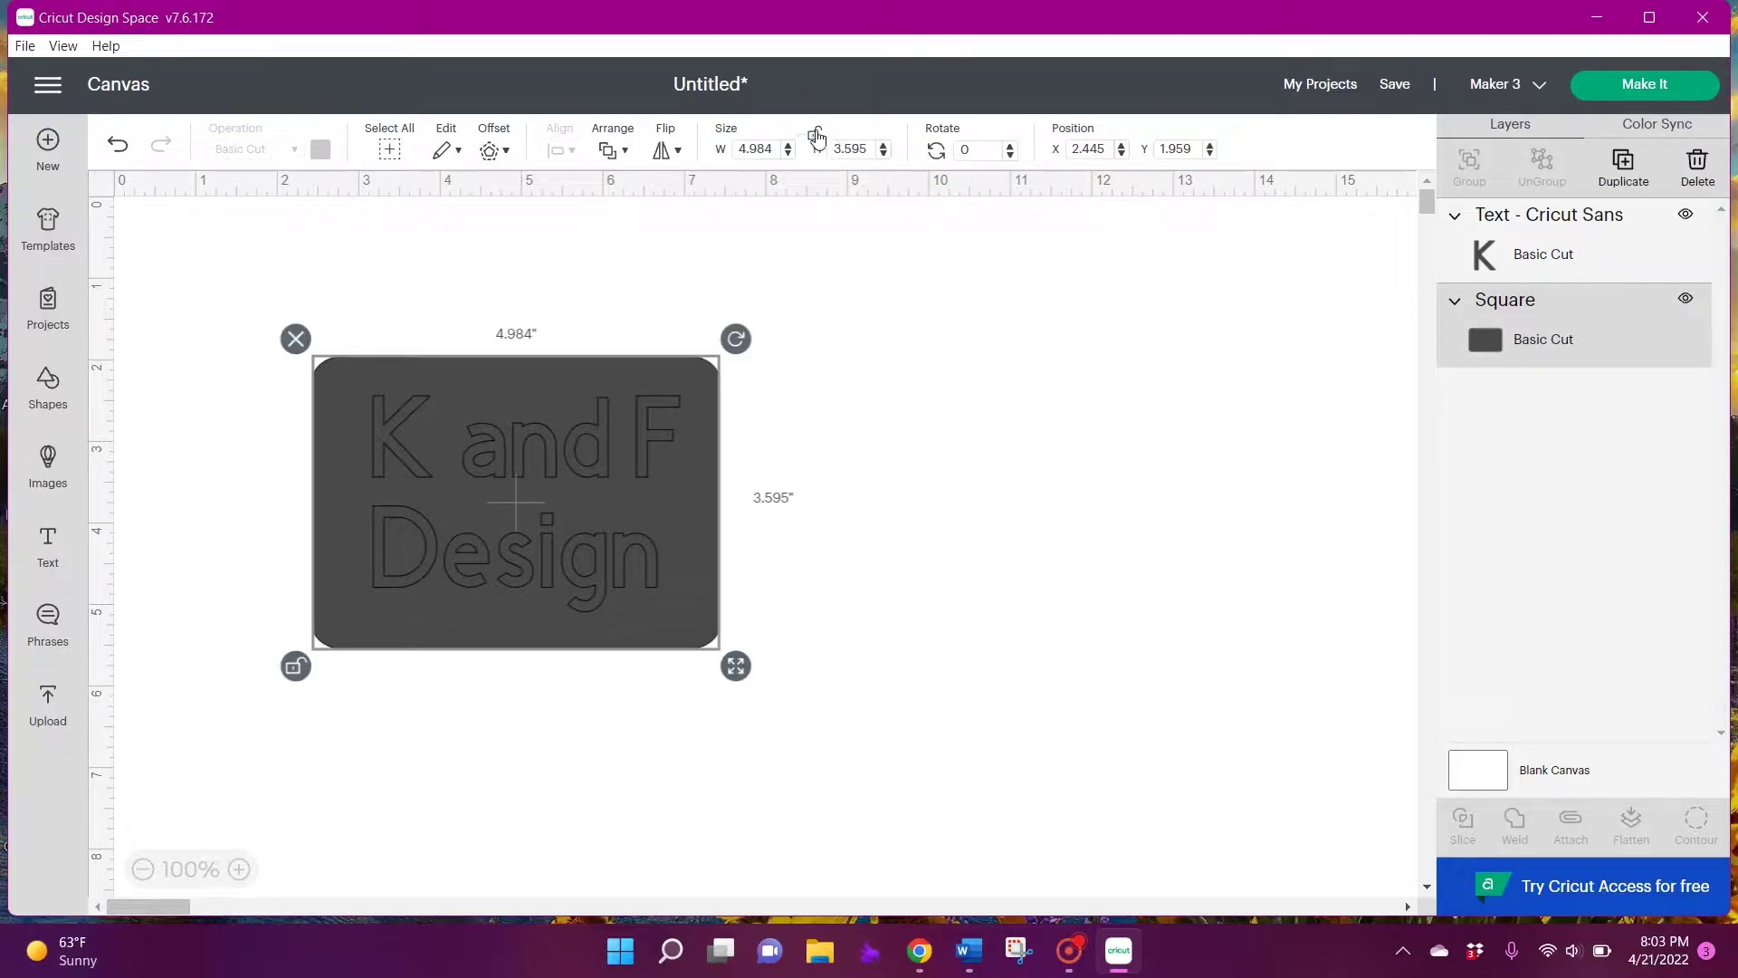
Move the text off the rectangle onto empty canvas at about X 8.74, Y 2.11
{"action": "left_click", "coordinate": [611, 438]}
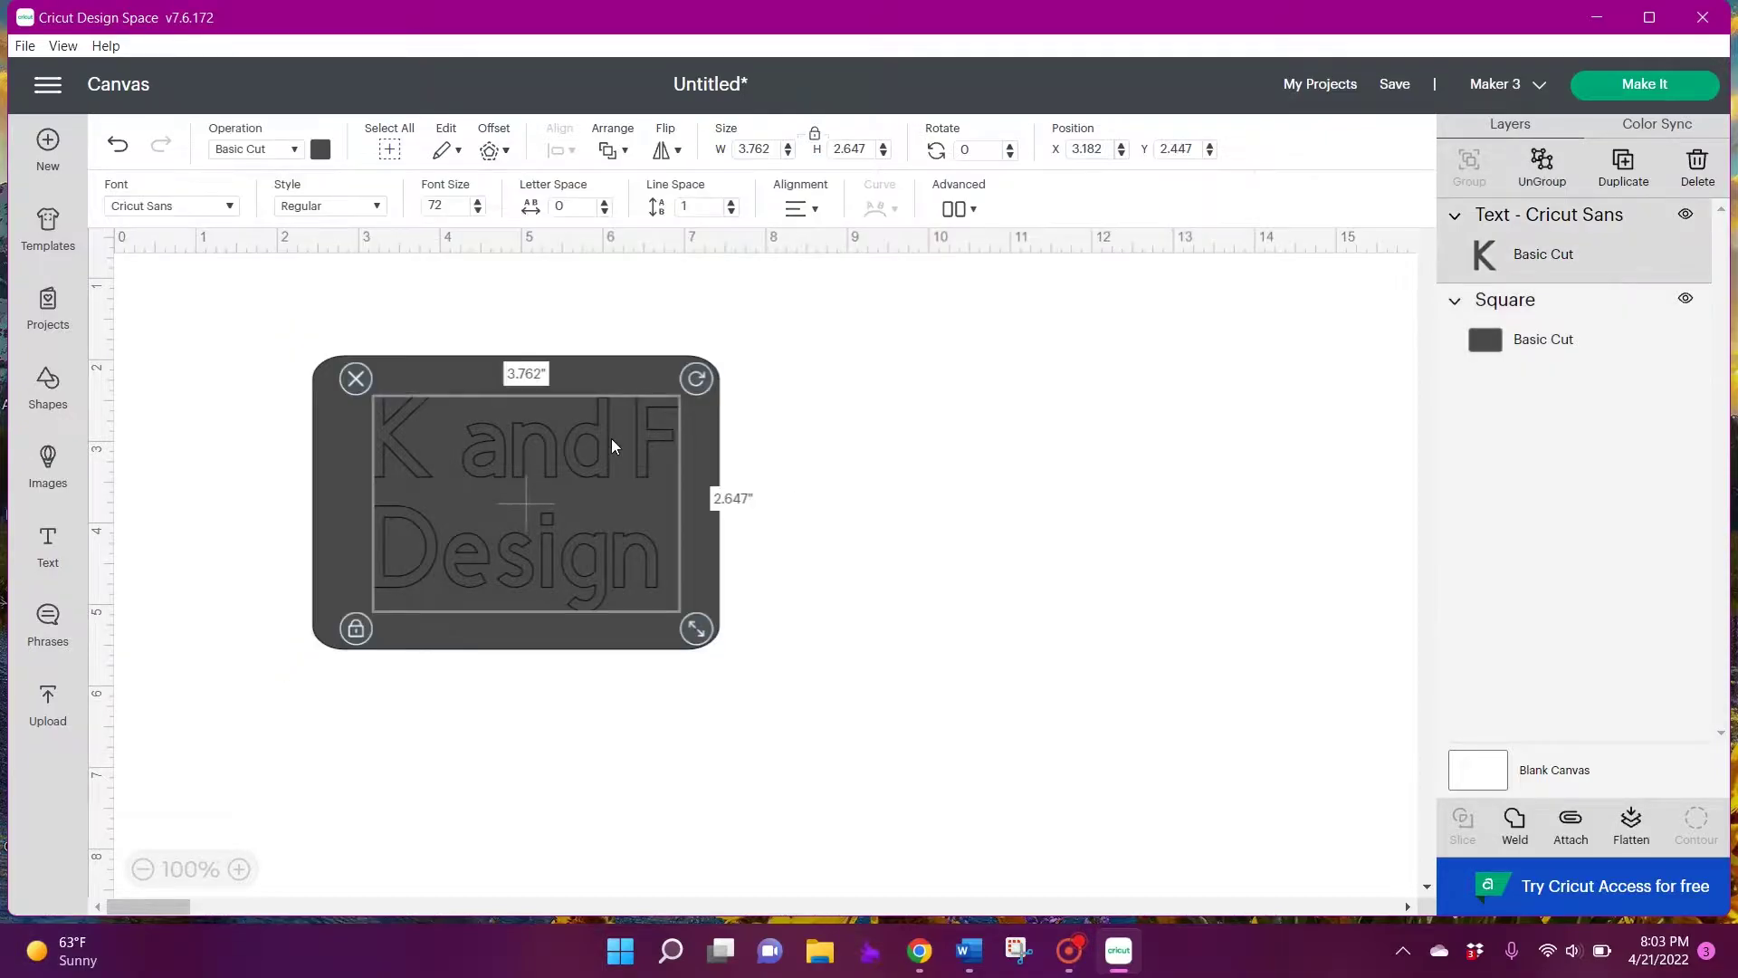
{"action": "left_click", "coordinate": [344, 453], "text": "shift"}
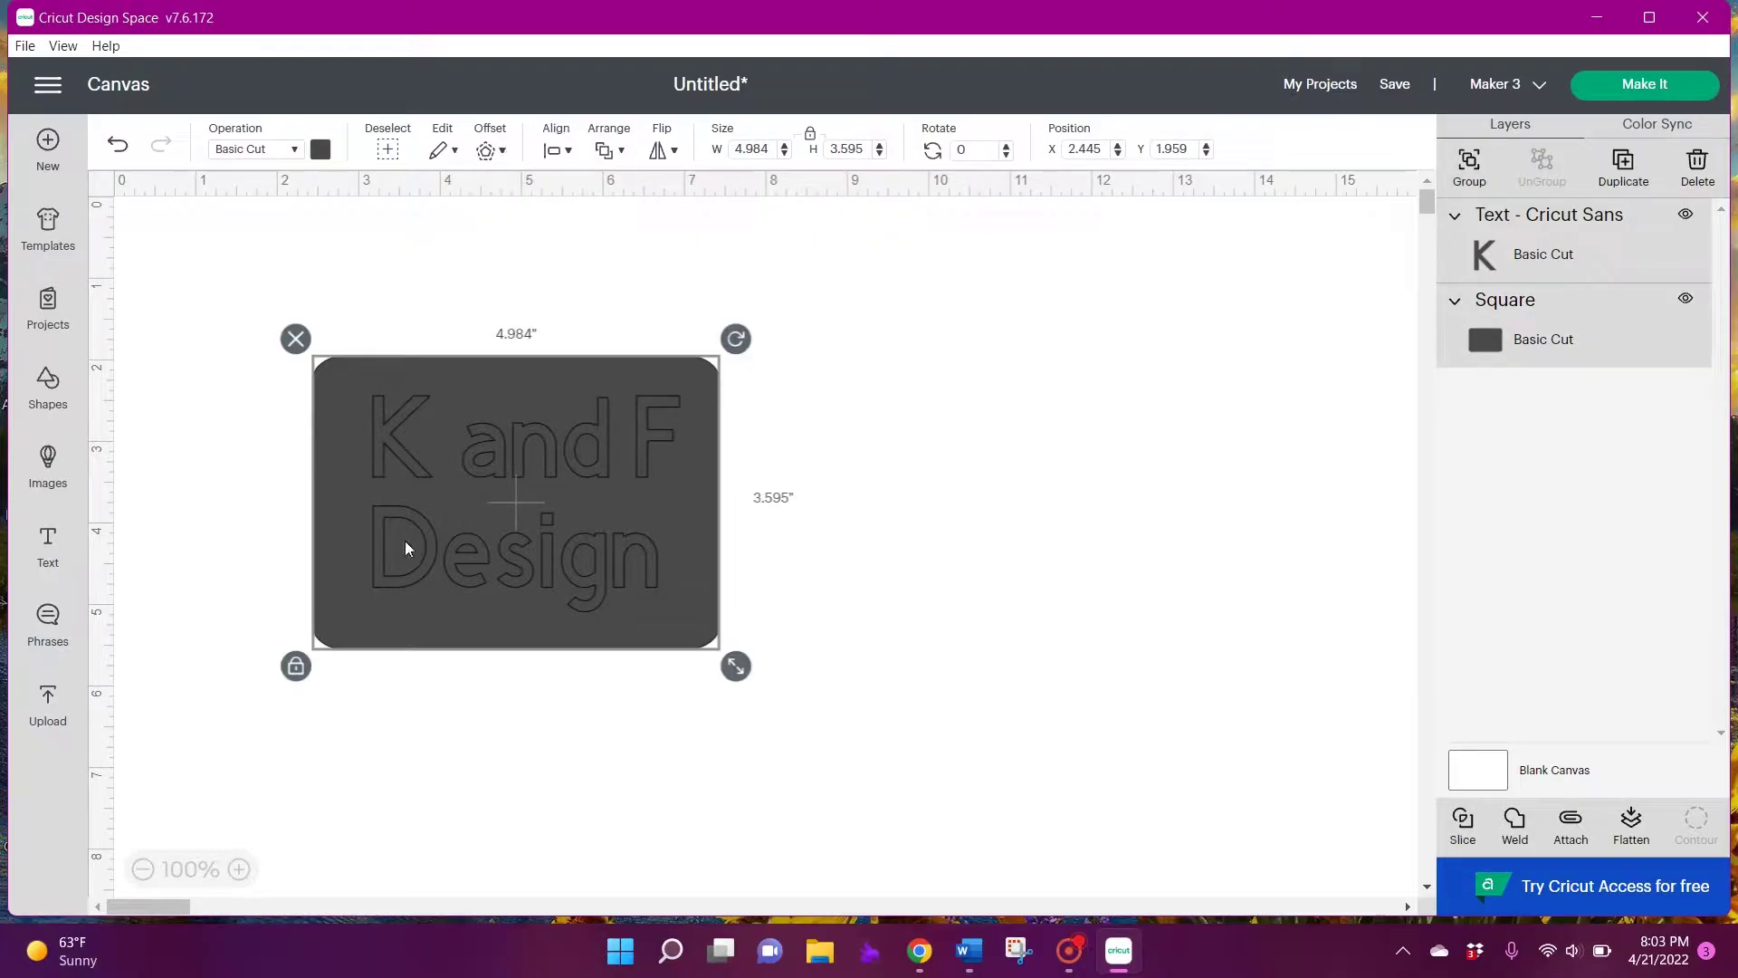
{"action": "double_click", "coordinate": [480, 458]}
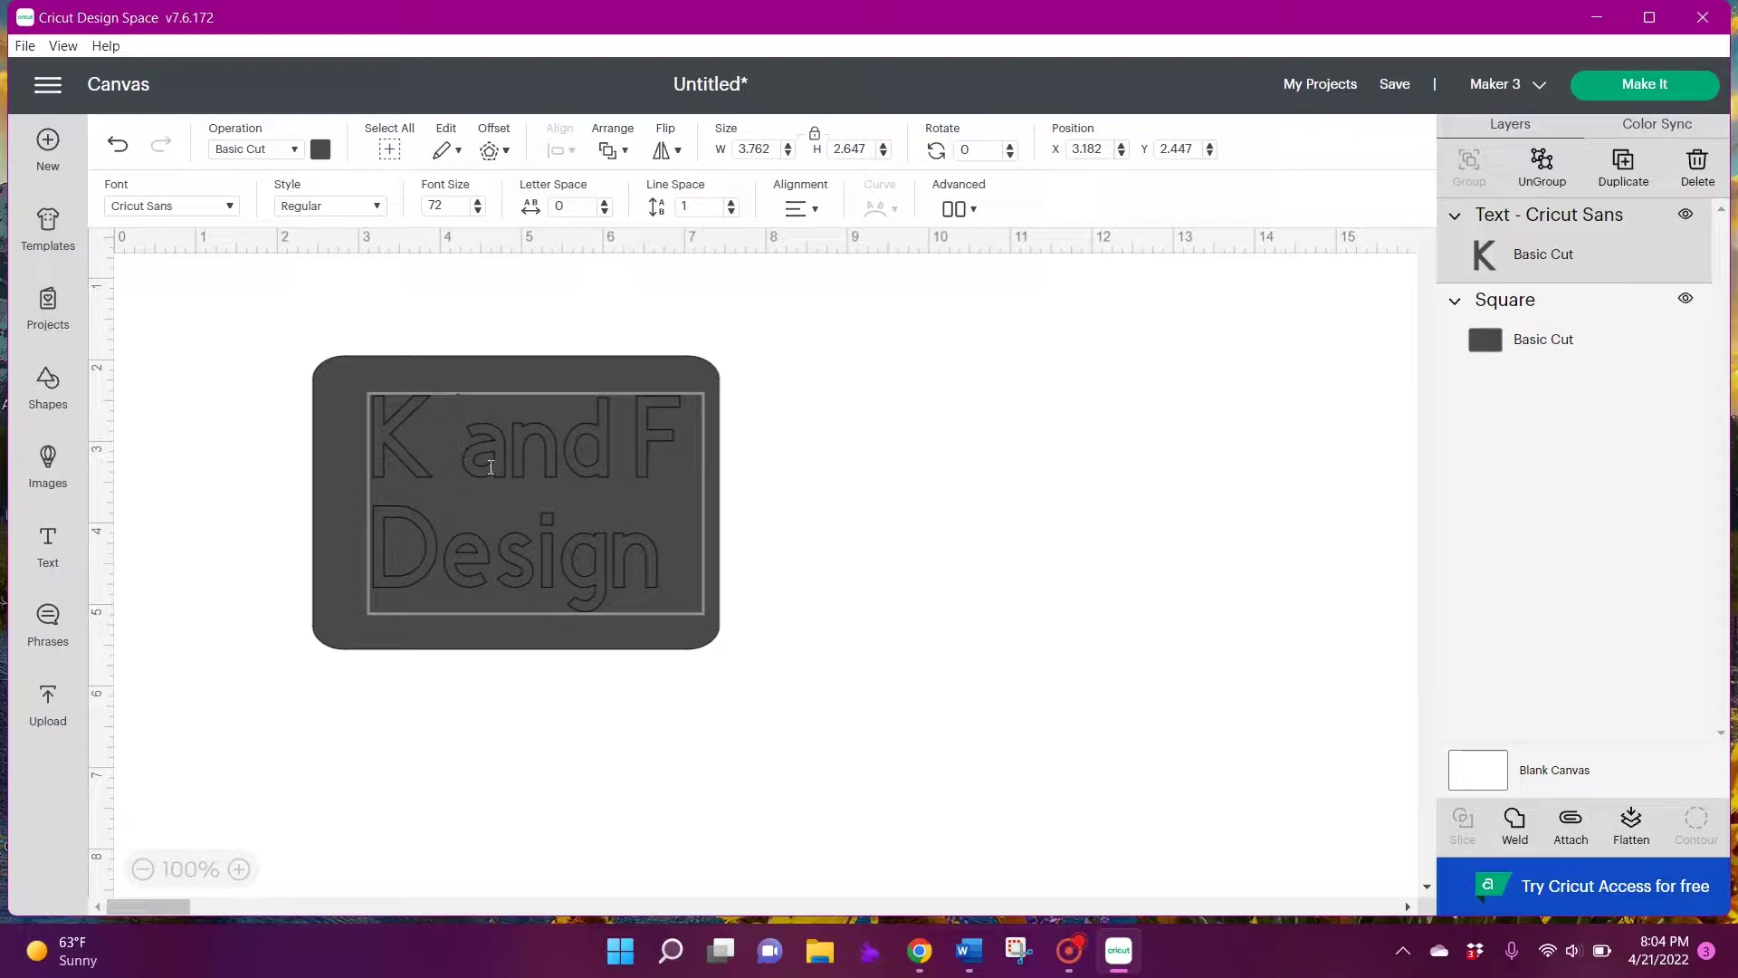
{"action": "left_click_drag", "start_coordinate": [509, 468], "coordinate": [679, 481]}
{"action": "left_click_drag", "start_coordinate": [563, 474], "coordinate": [1019, 447]}
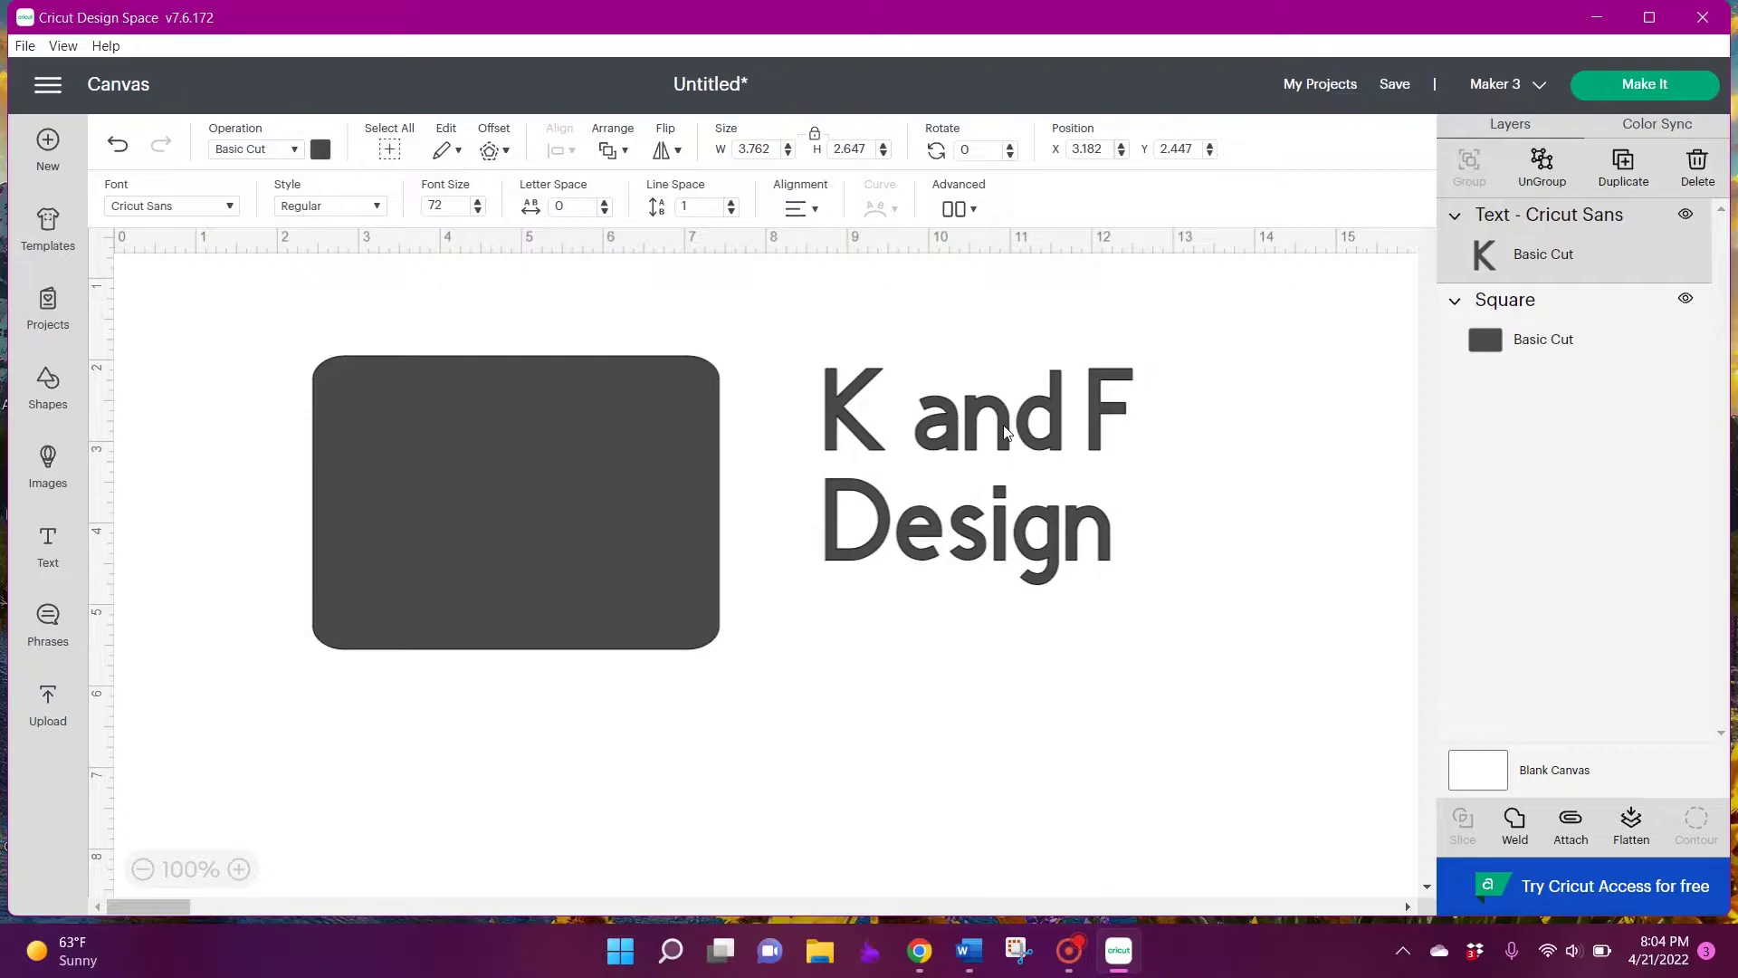
Remove the extra space after the letter K and center-align the two lines of text
{"action": "double_click", "coordinate": [909, 433]}
{"action": "key", "text": "BackSpace"}
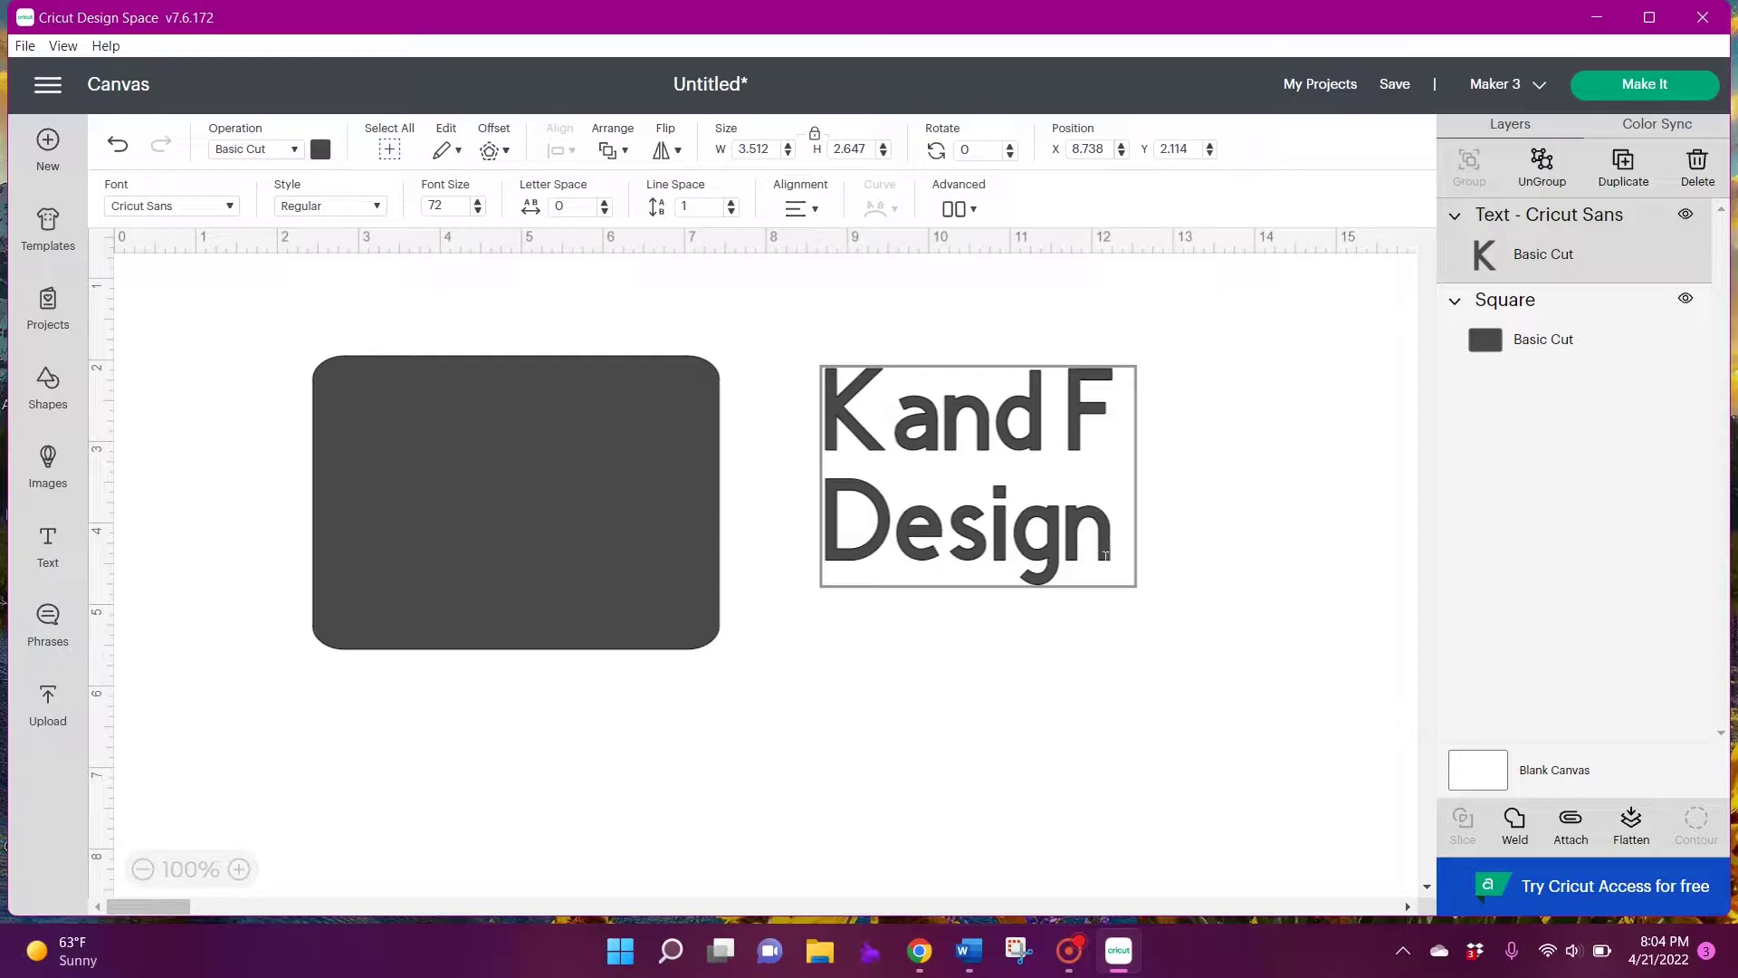
{"action": "key", "text": "ctrl+a"}
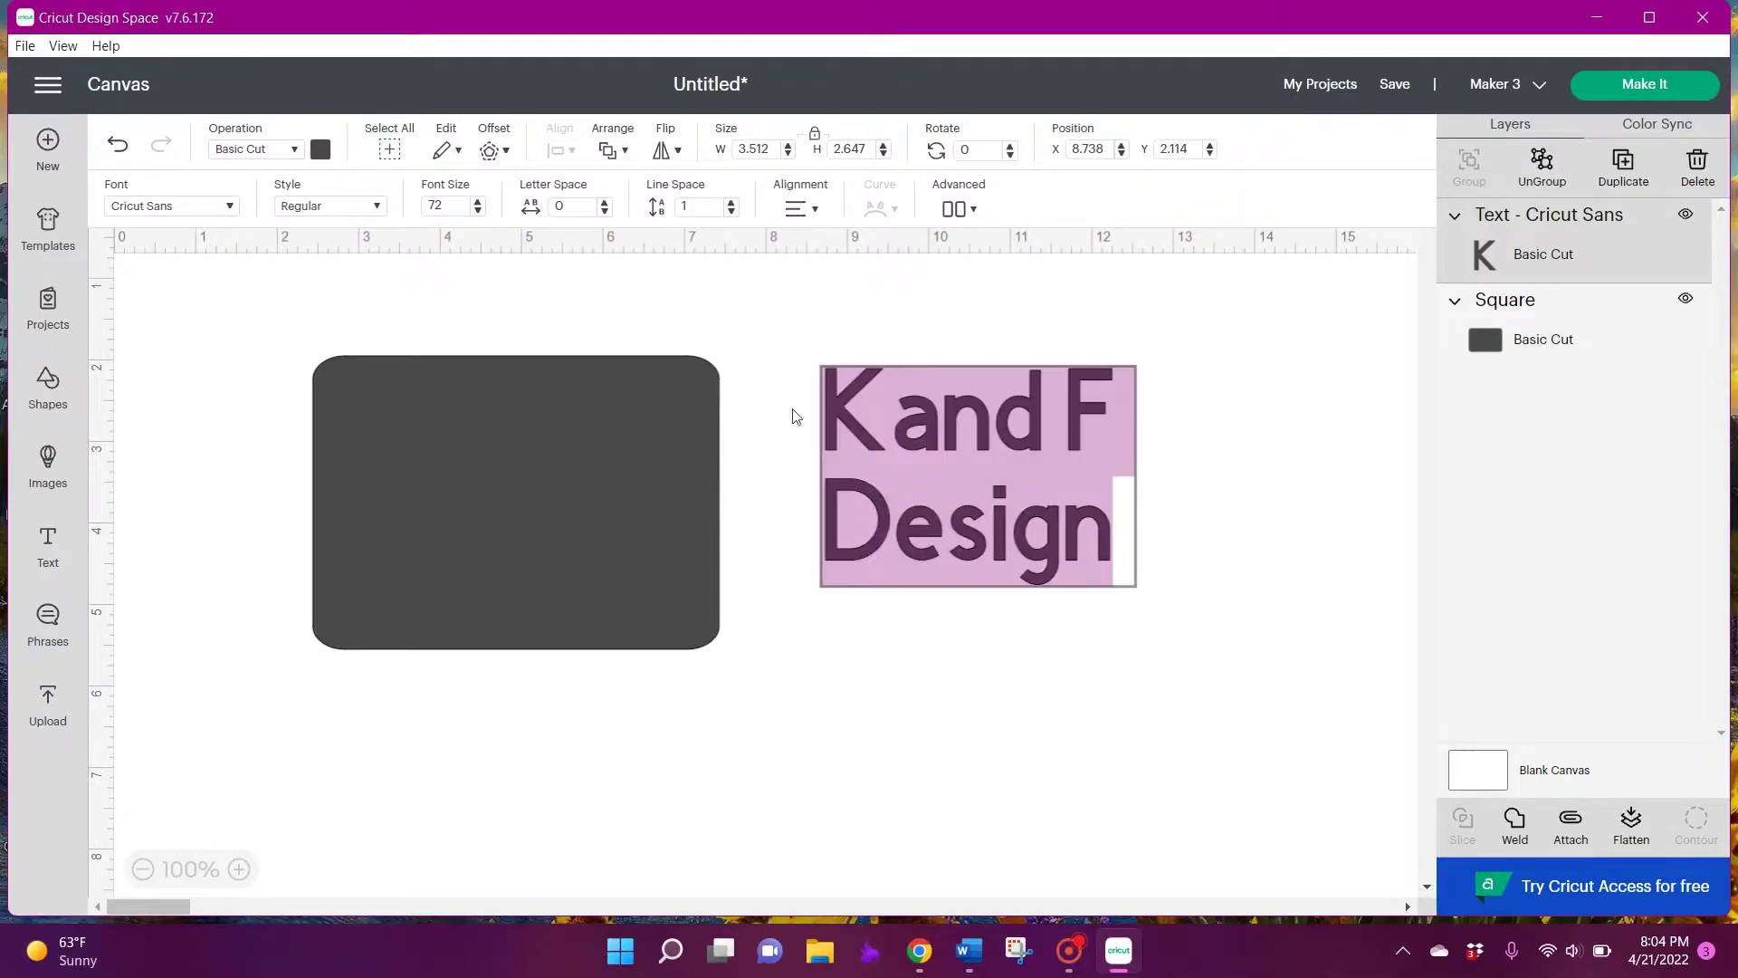
{"action": "left_click", "coordinate": [818, 210]}
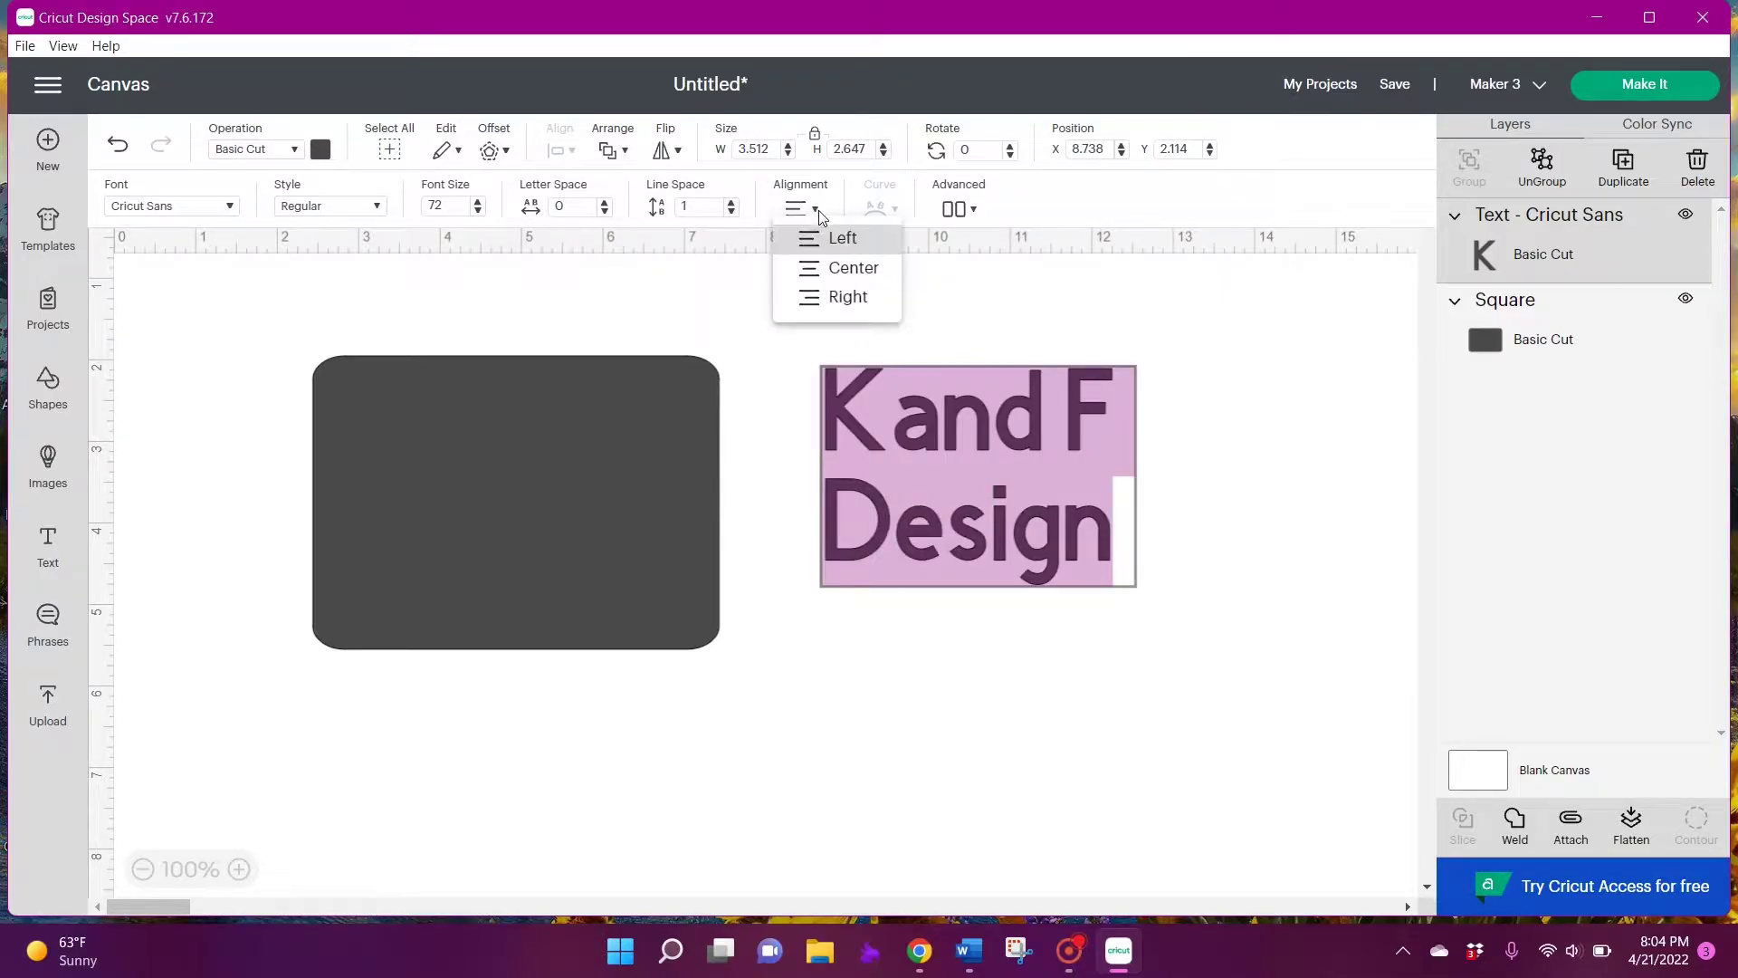
{"action": "left_click", "coordinate": [851, 267]}
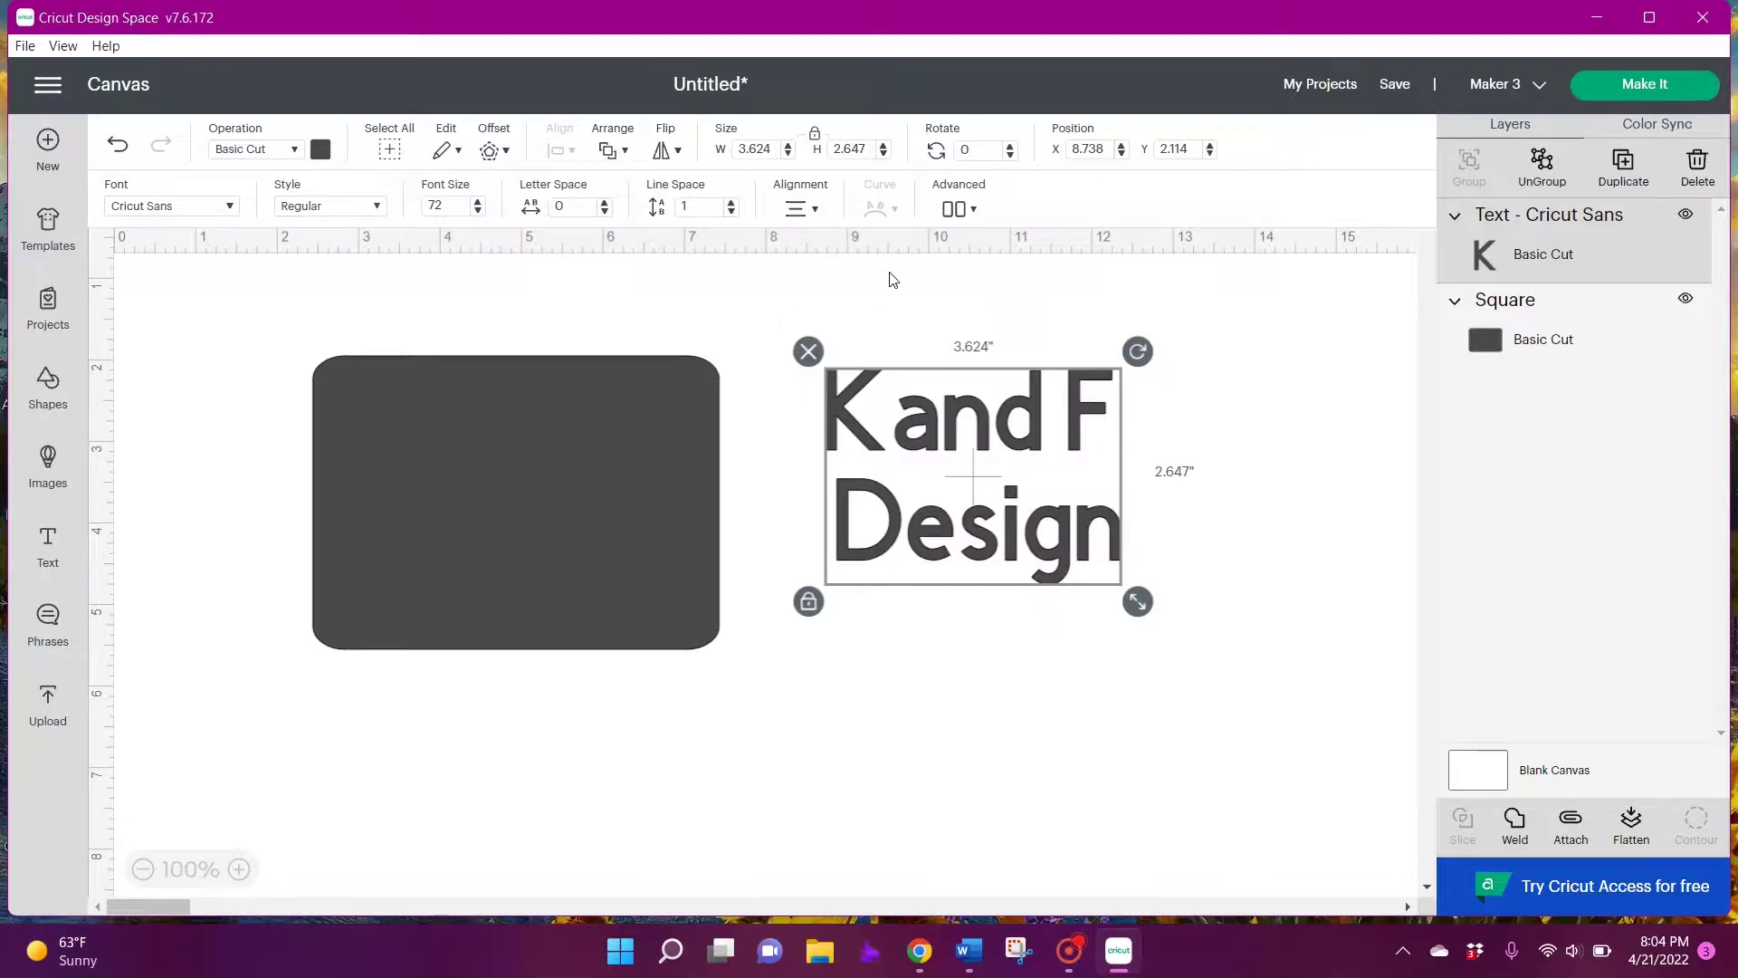
{"action": "left_click", "coordinate": [945, 757]}
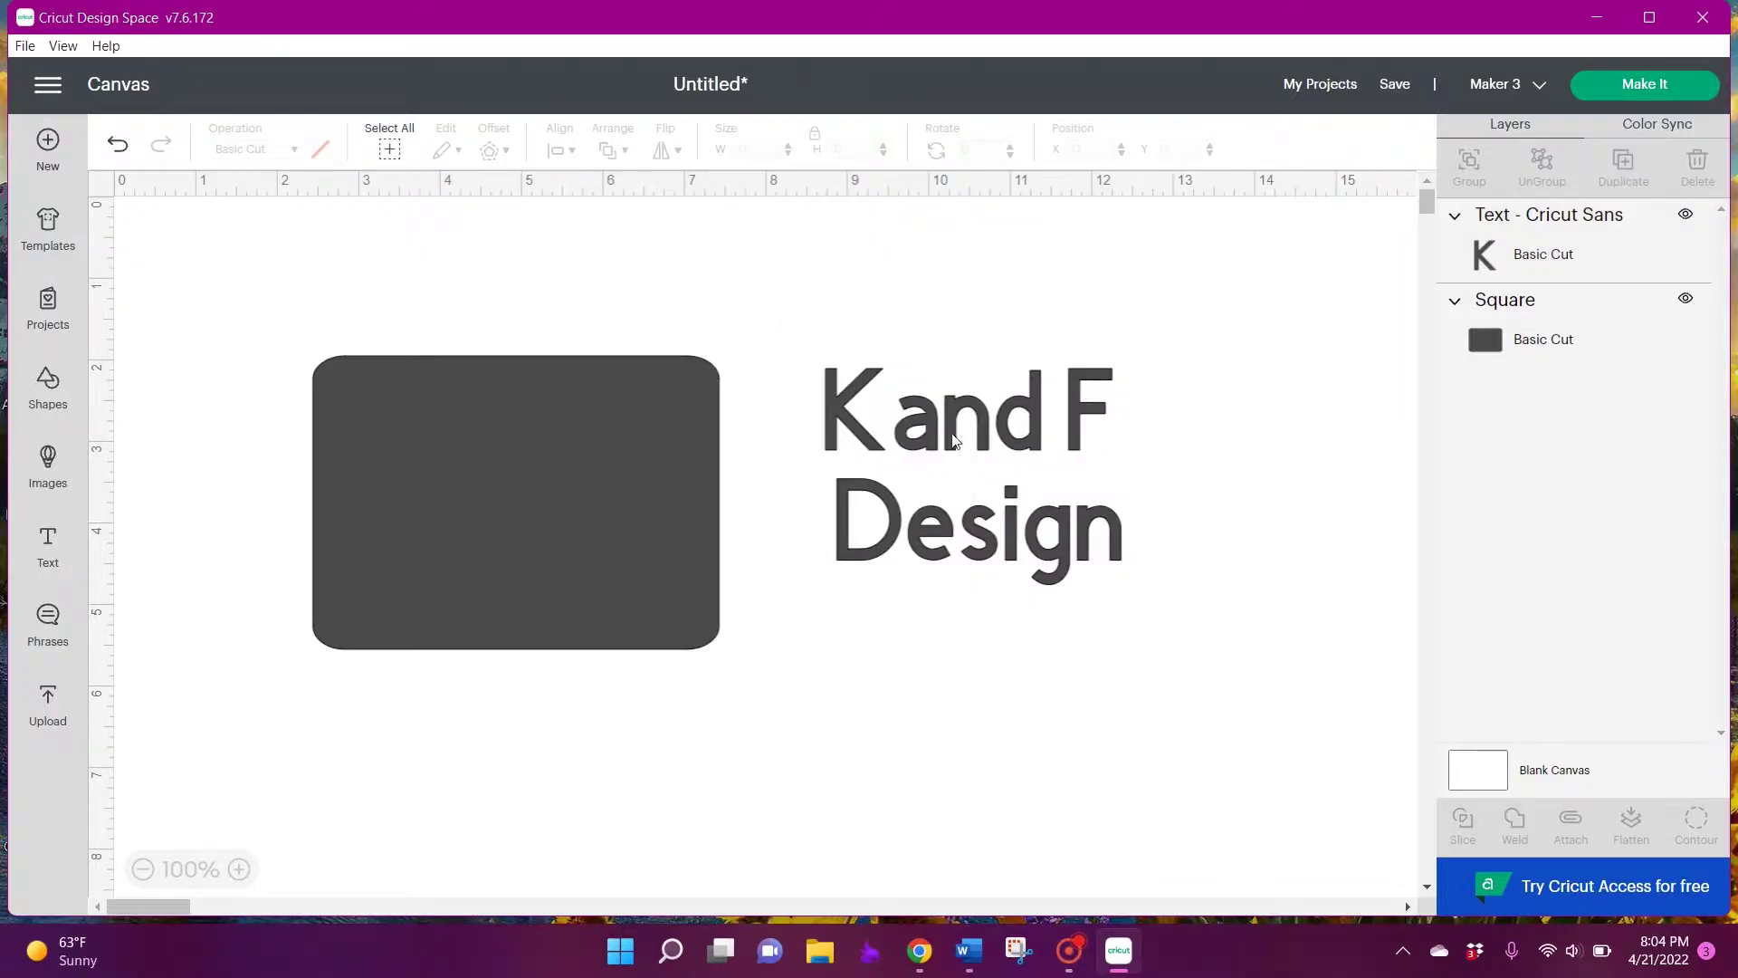
Place the text back over the rectangle and align both objects with Center
{"action": "left_click_drag", "start_coordinate": [953, 440], "coordinate": [486, 455]}
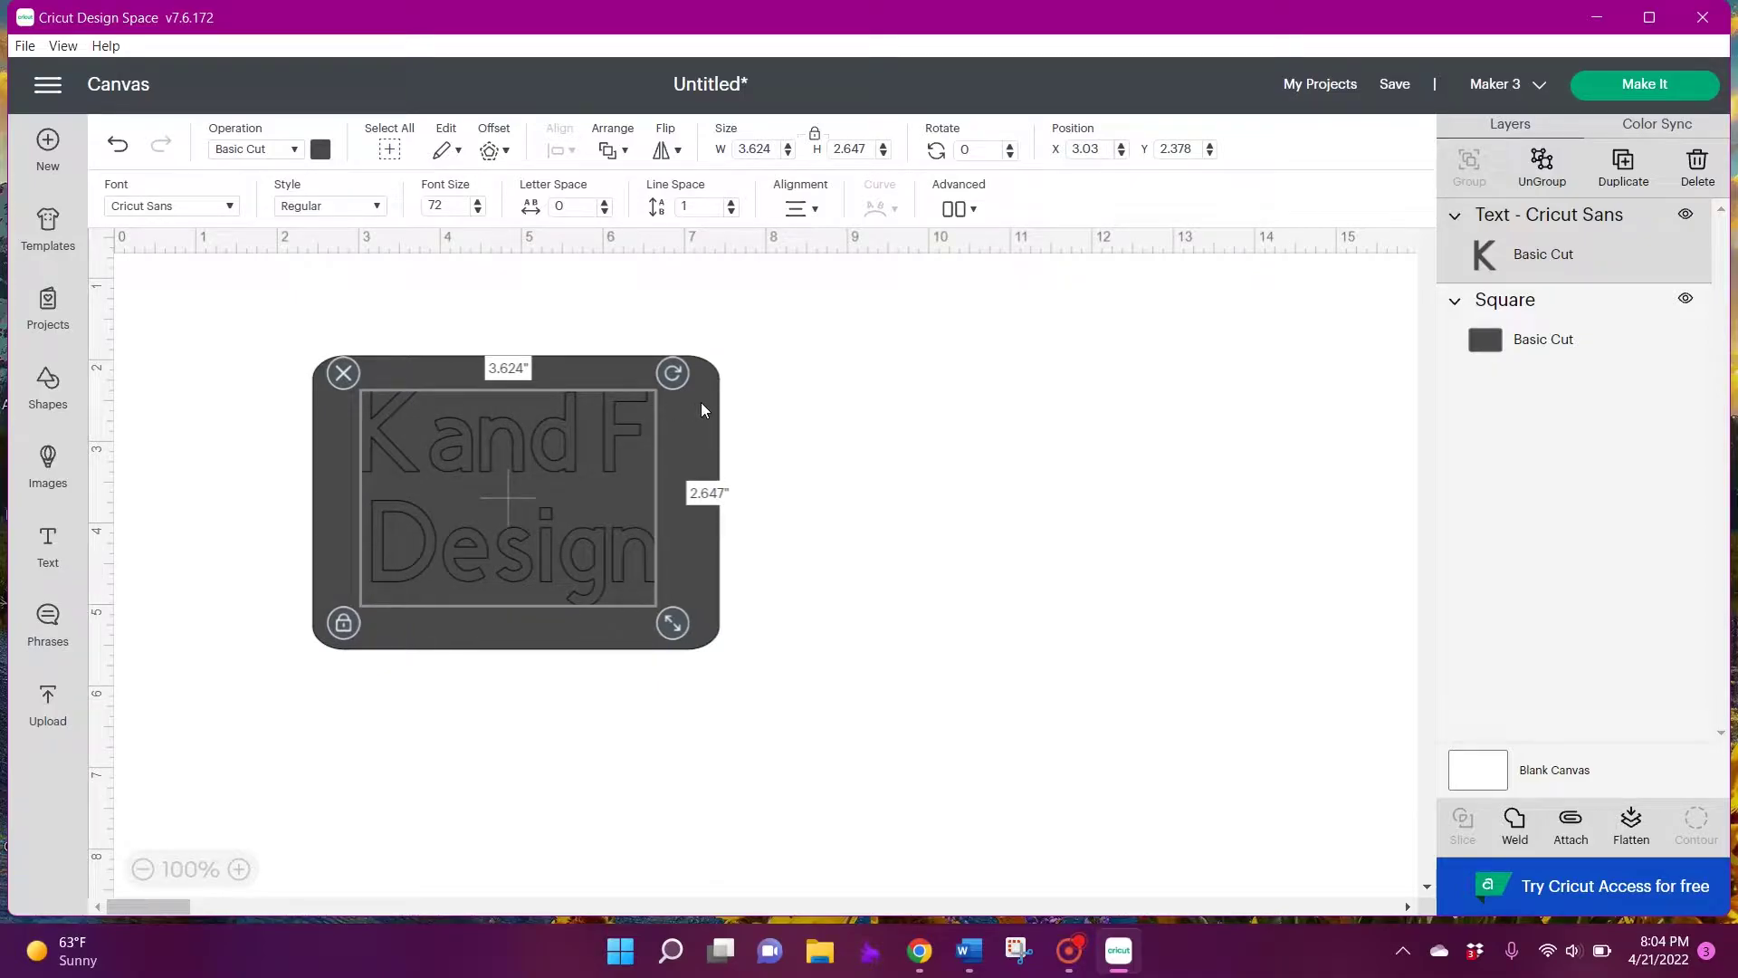
{"action": "key", "text": "ctrl+a"}
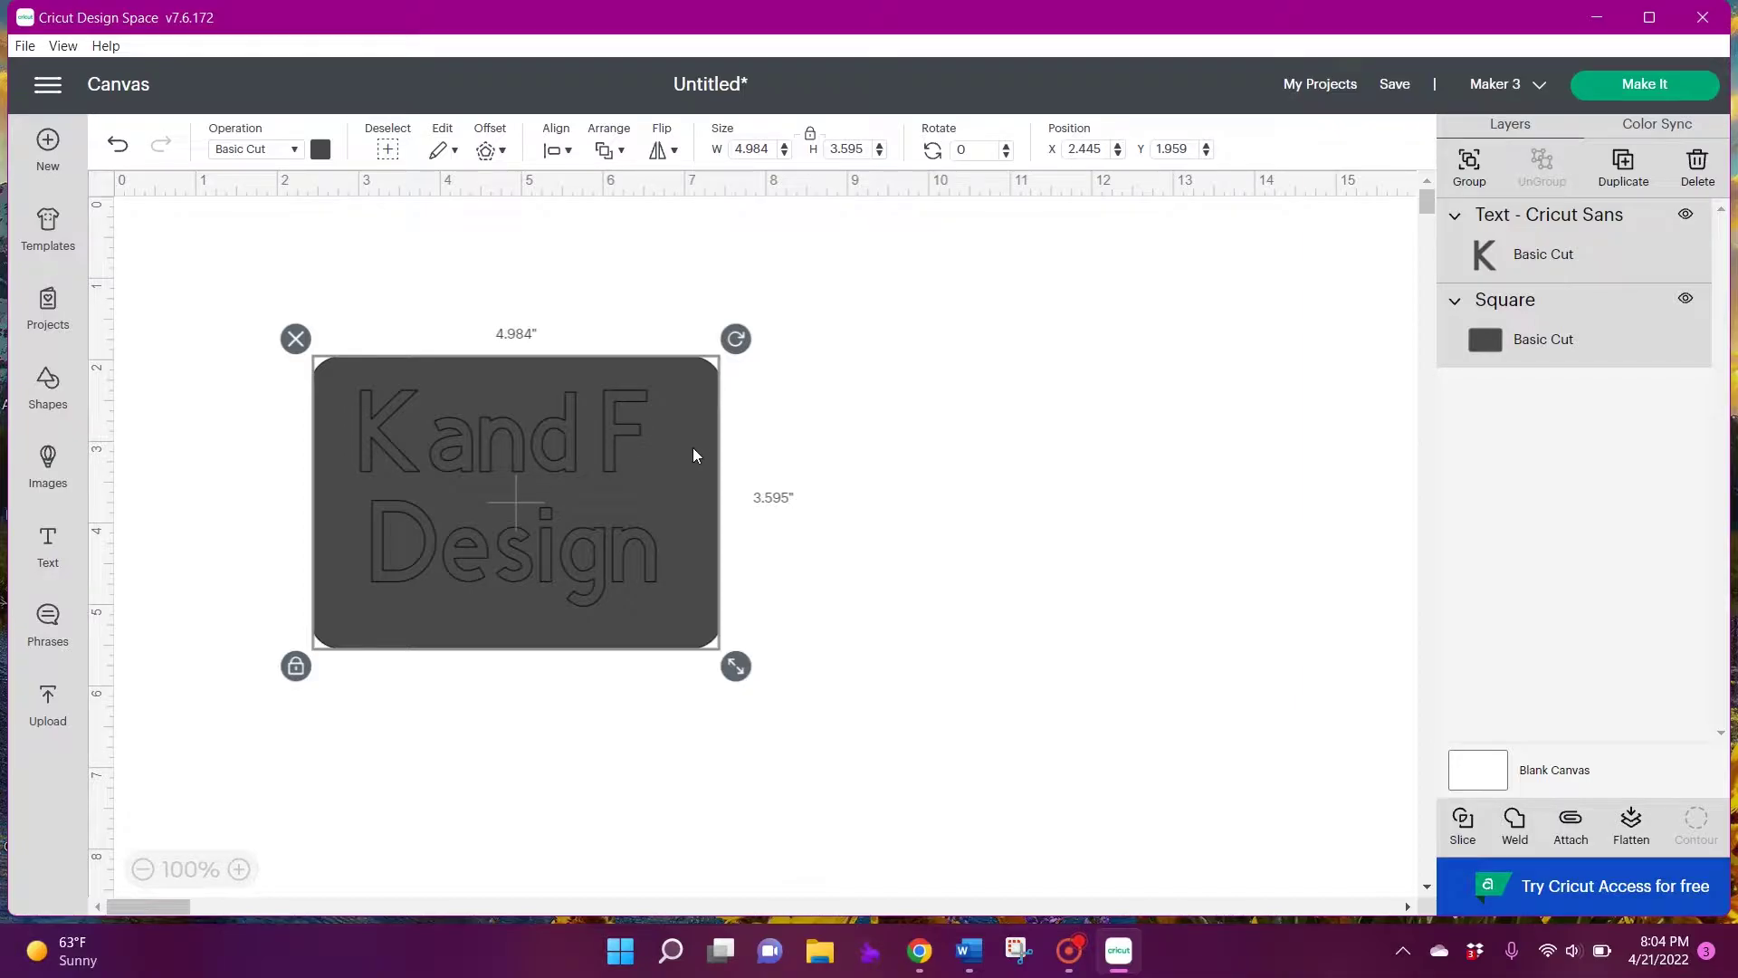
{"action": "left_click", "coordinate": [871, 755]}
{"action": "left_click_drag", "start_coordinate": [864, 779], "coordinate": [279, 321]}
{"action": "left_click", "coordinate": [872, 465]}
{"action": "left_click", "coordinate": [1546, 246]}
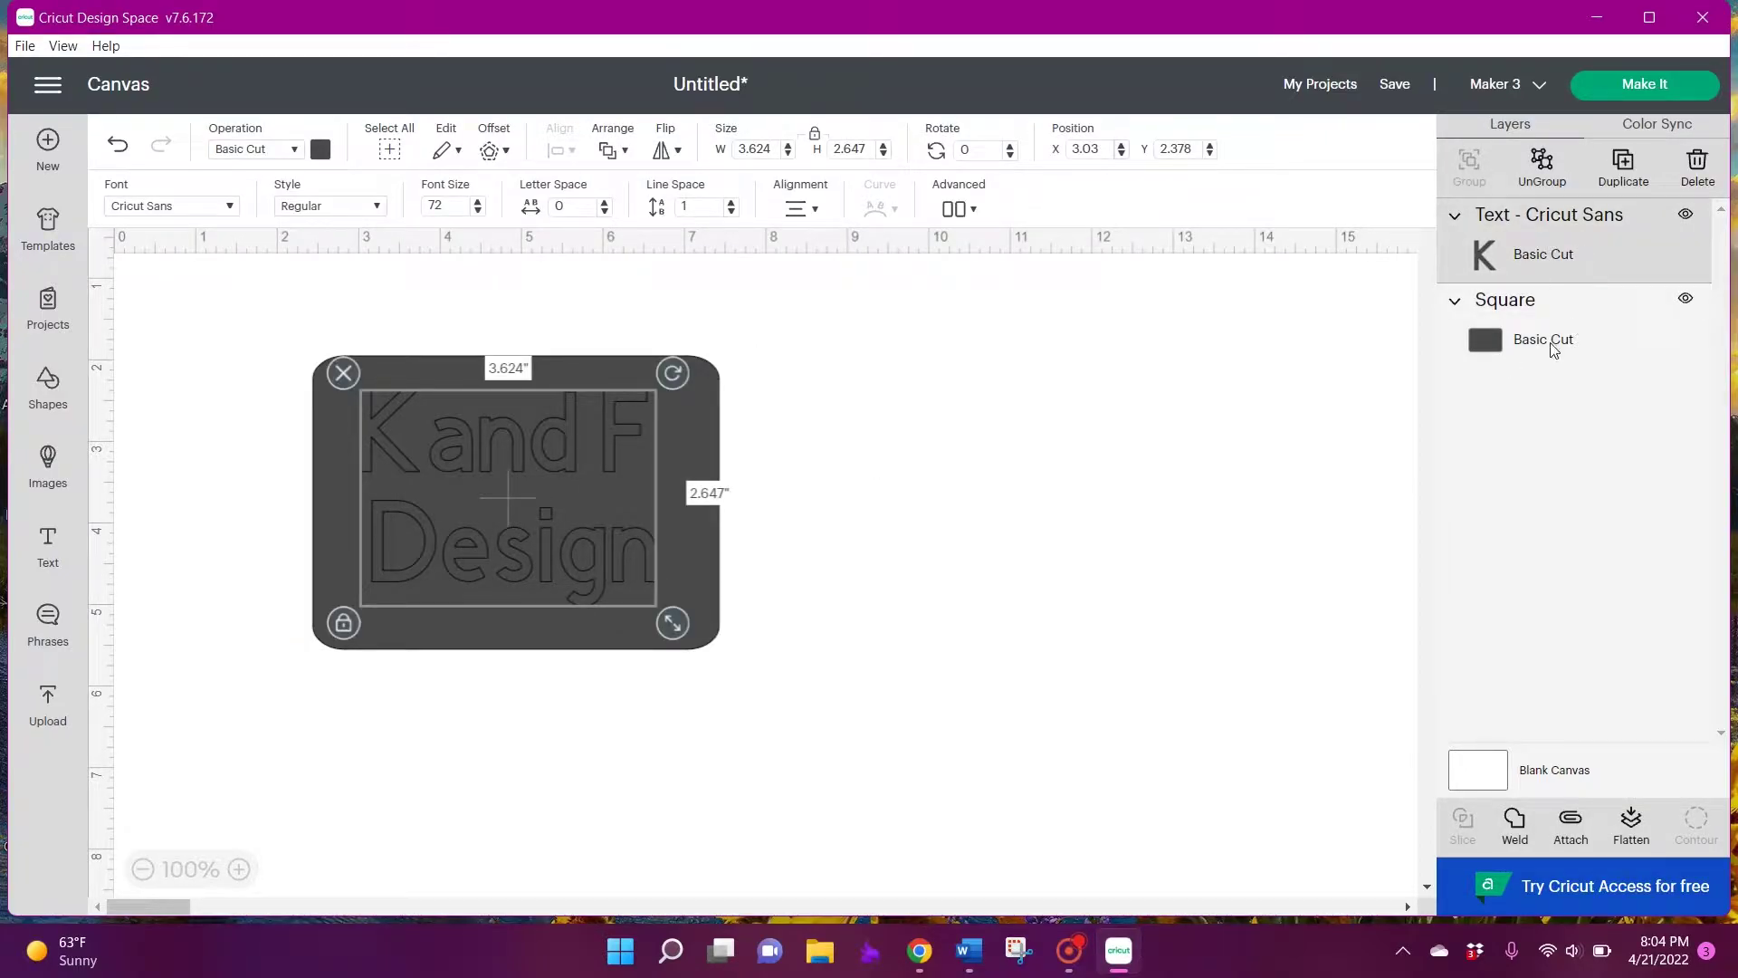
{"action": "left_click", "coordinate": [1542, 302], "text": "shift"}
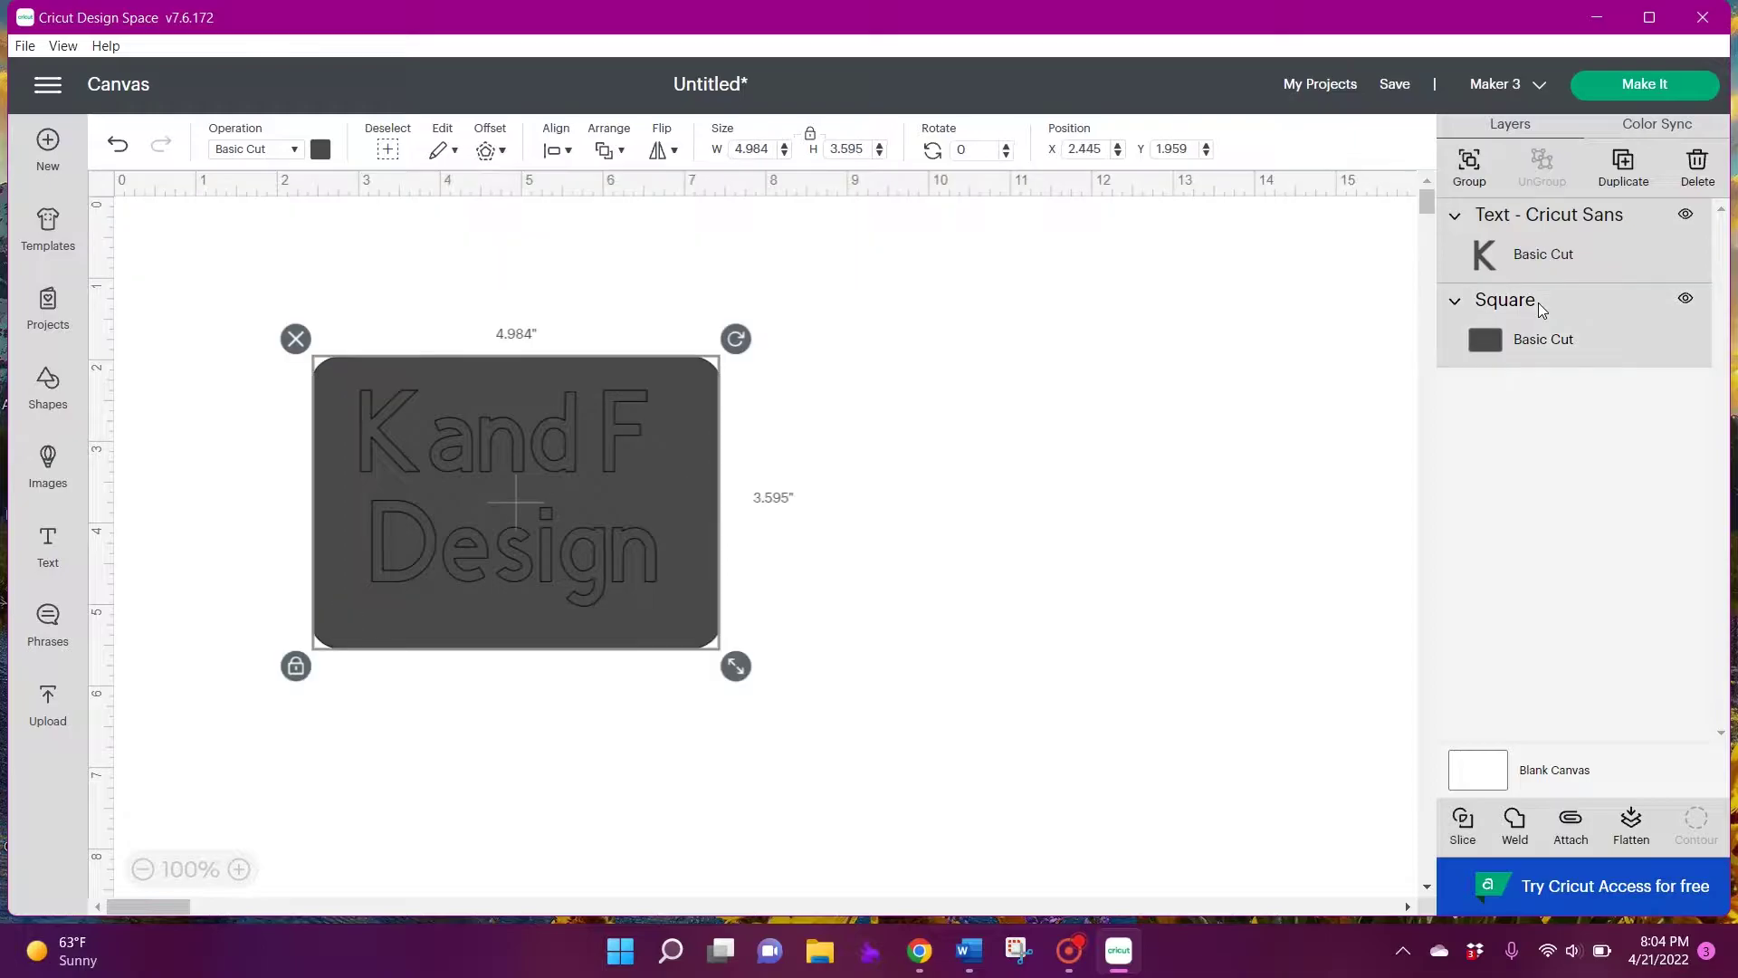
{"action": "left_click", "coordinate": [568, 152]}
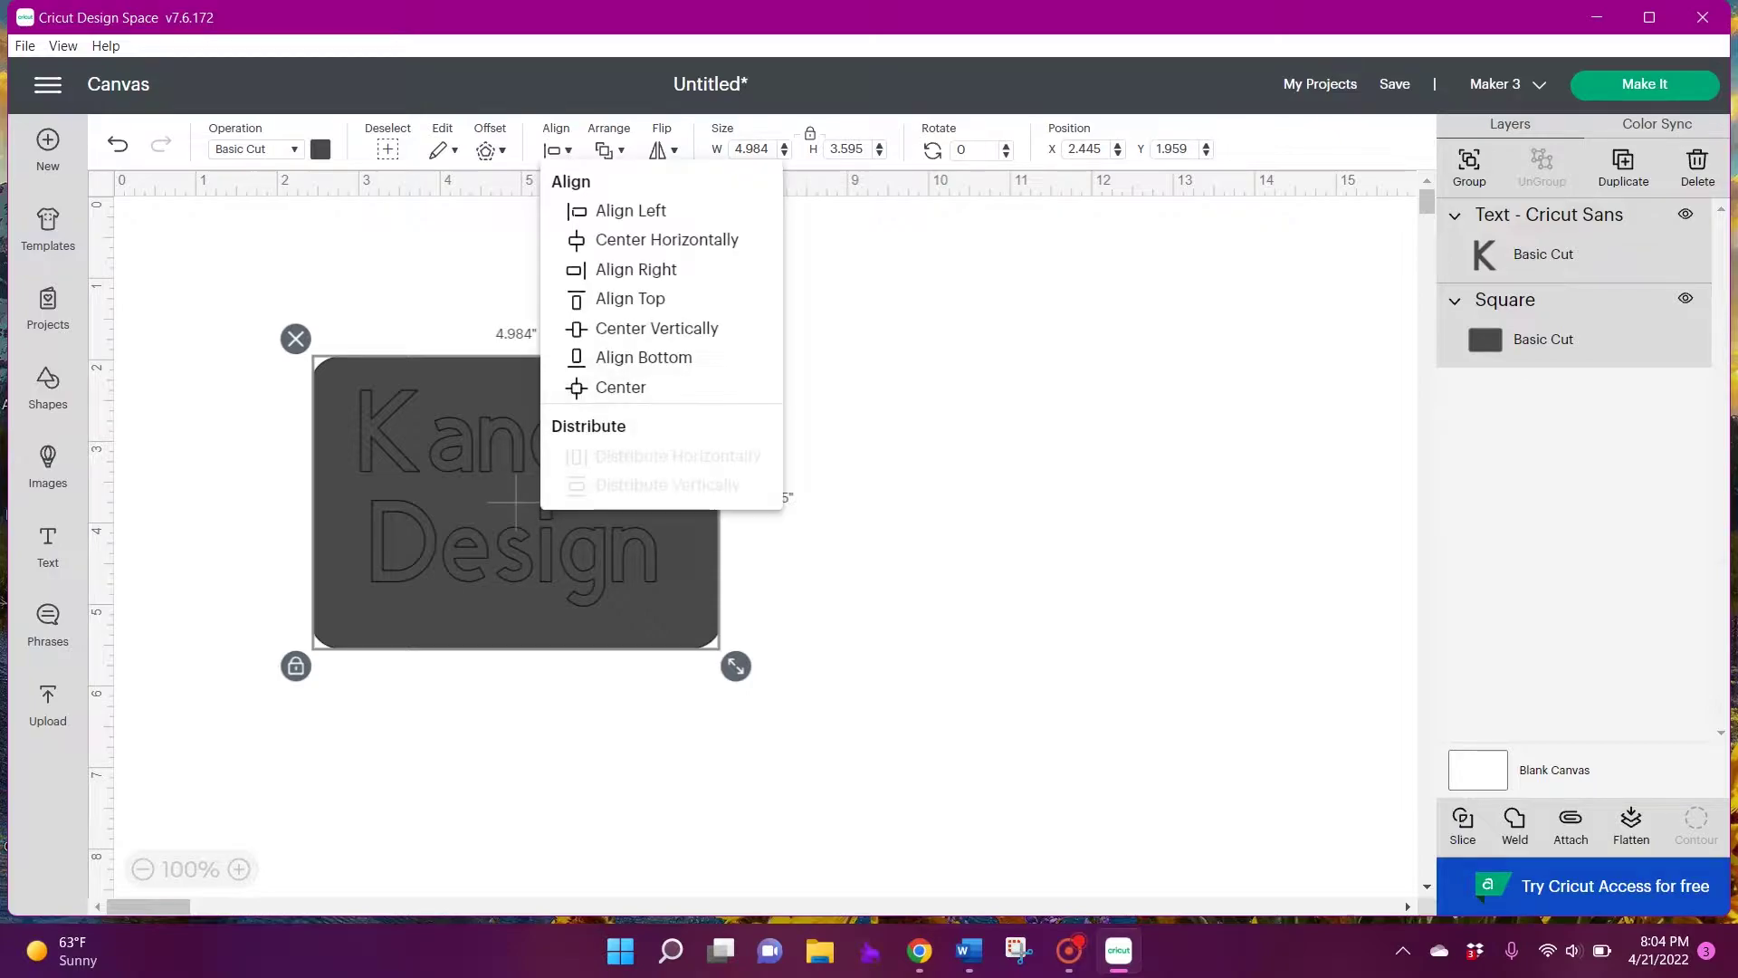
{"action": "left_click", "coordinate": [620, 391]}
{"action": "left_click", "coordinate": [867, 441]}
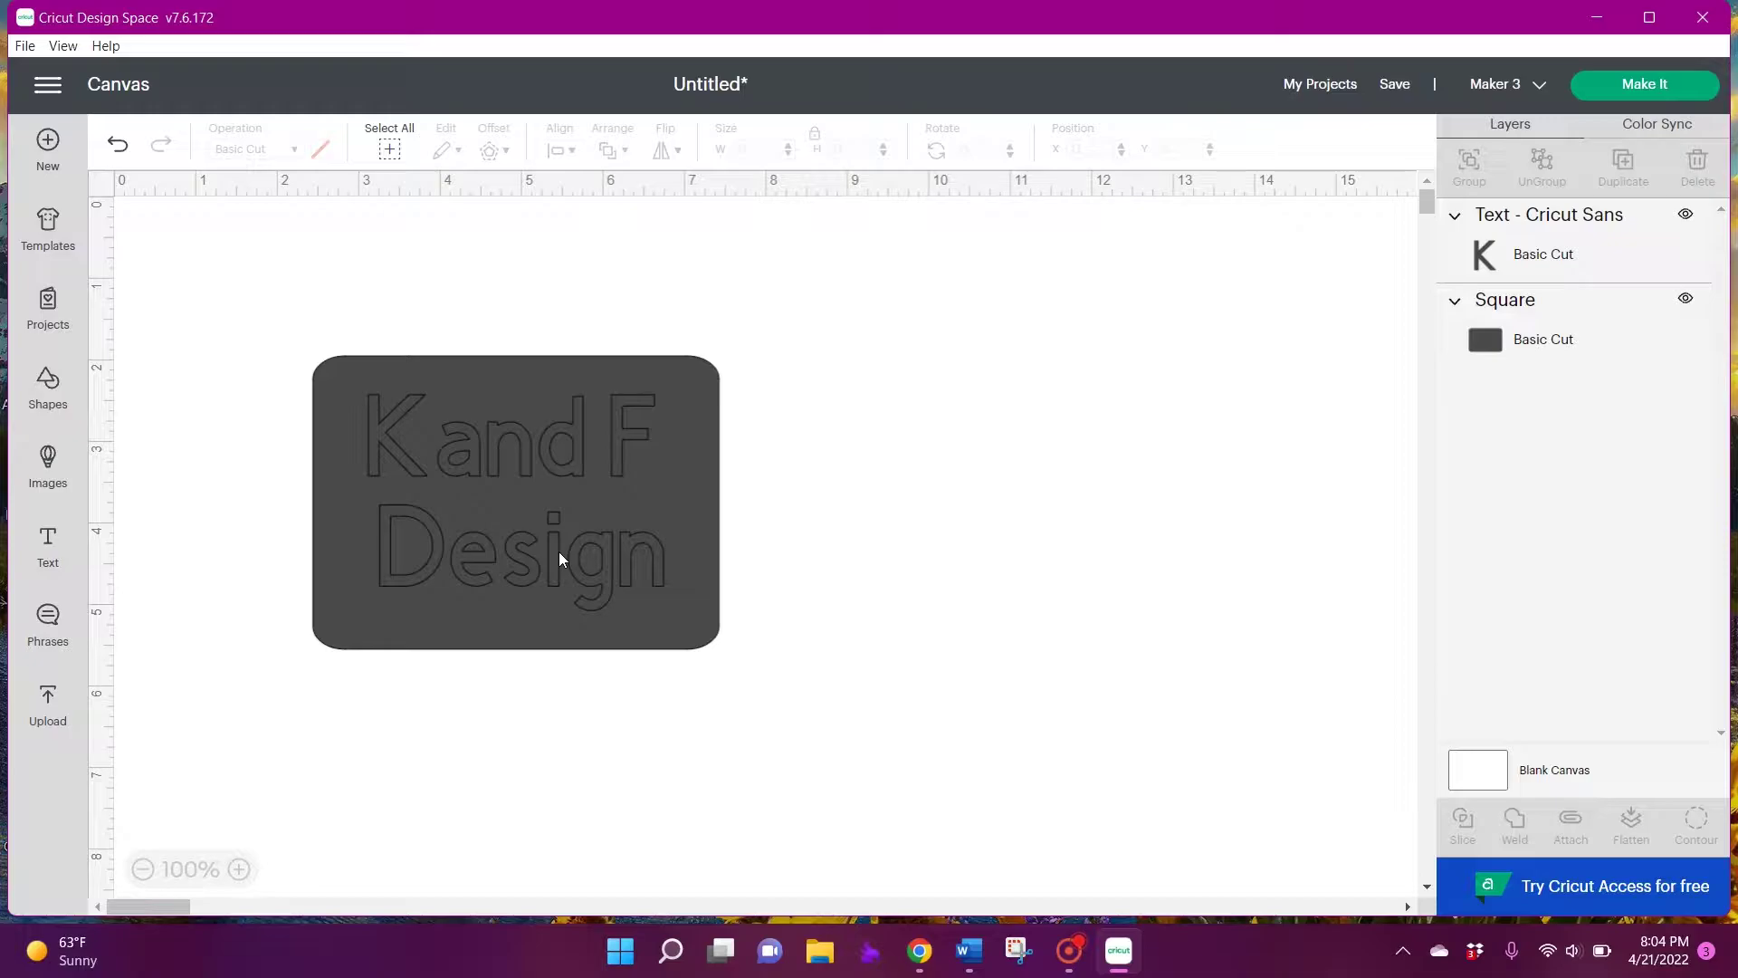
Slice the text out of the rectangle and move the cut rectangle clear of the letters to about X 8.7, Y 1.1
{"action": "left_click_drag", "start_coordinate": [236, 288], "coordinate": [803, 725]}
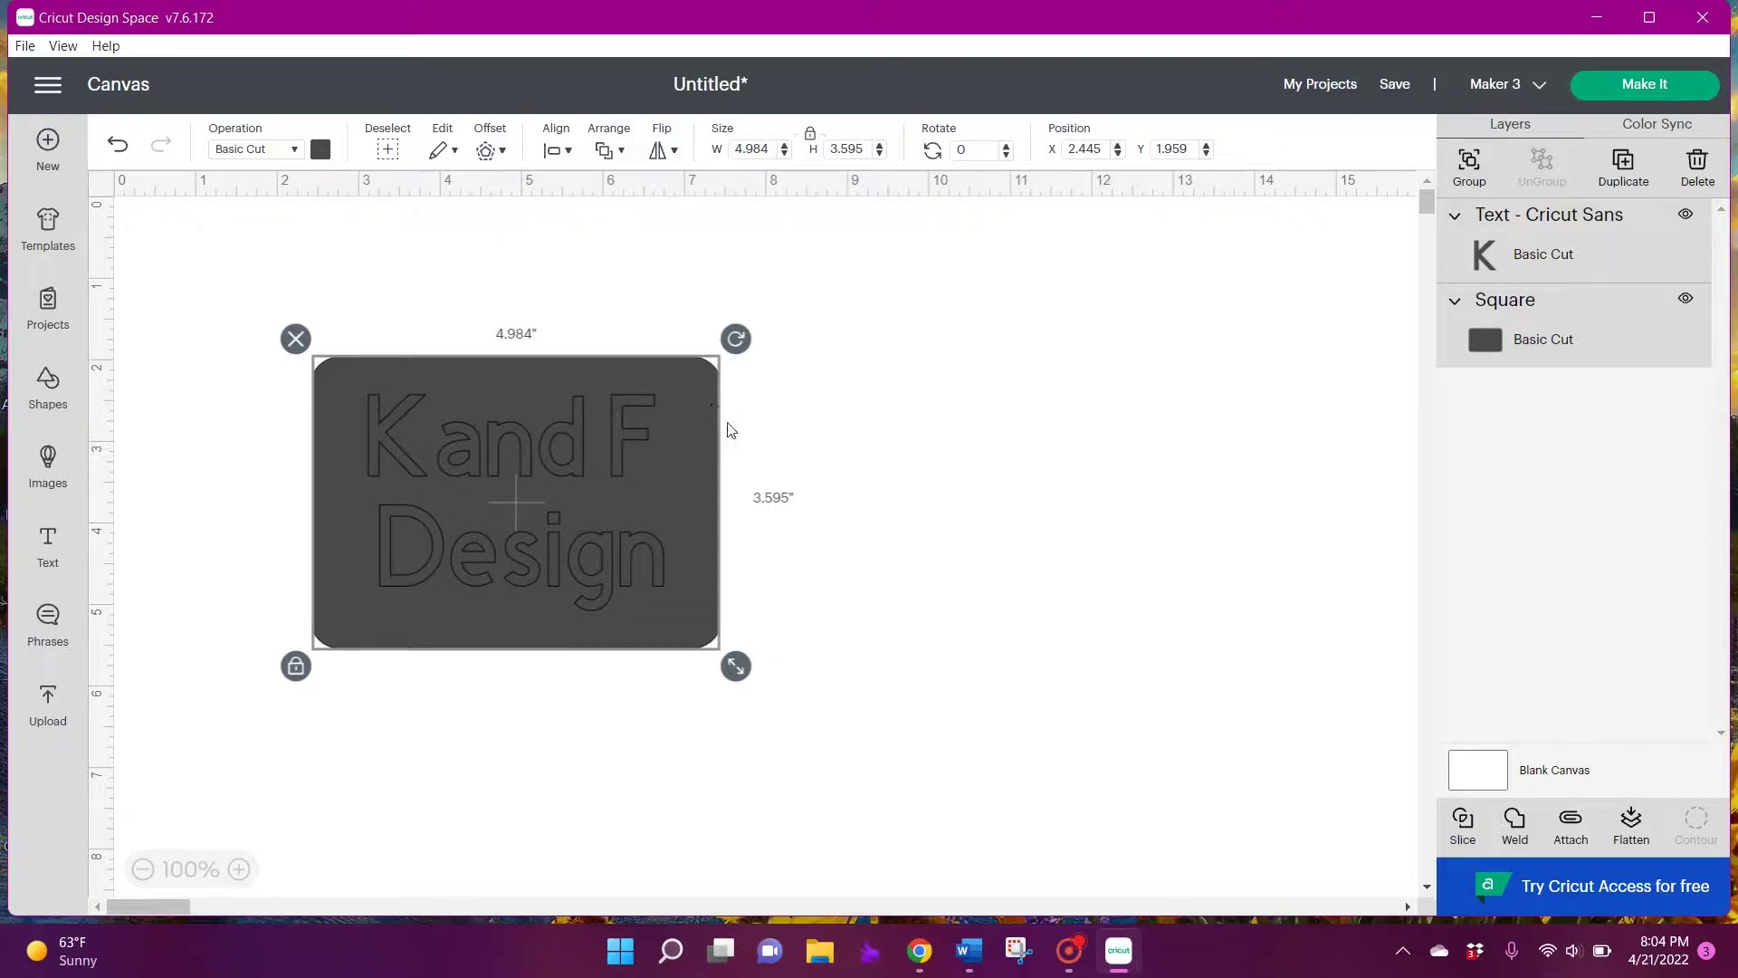
{"action": "left_click", "coordinate": [1465, 821]}
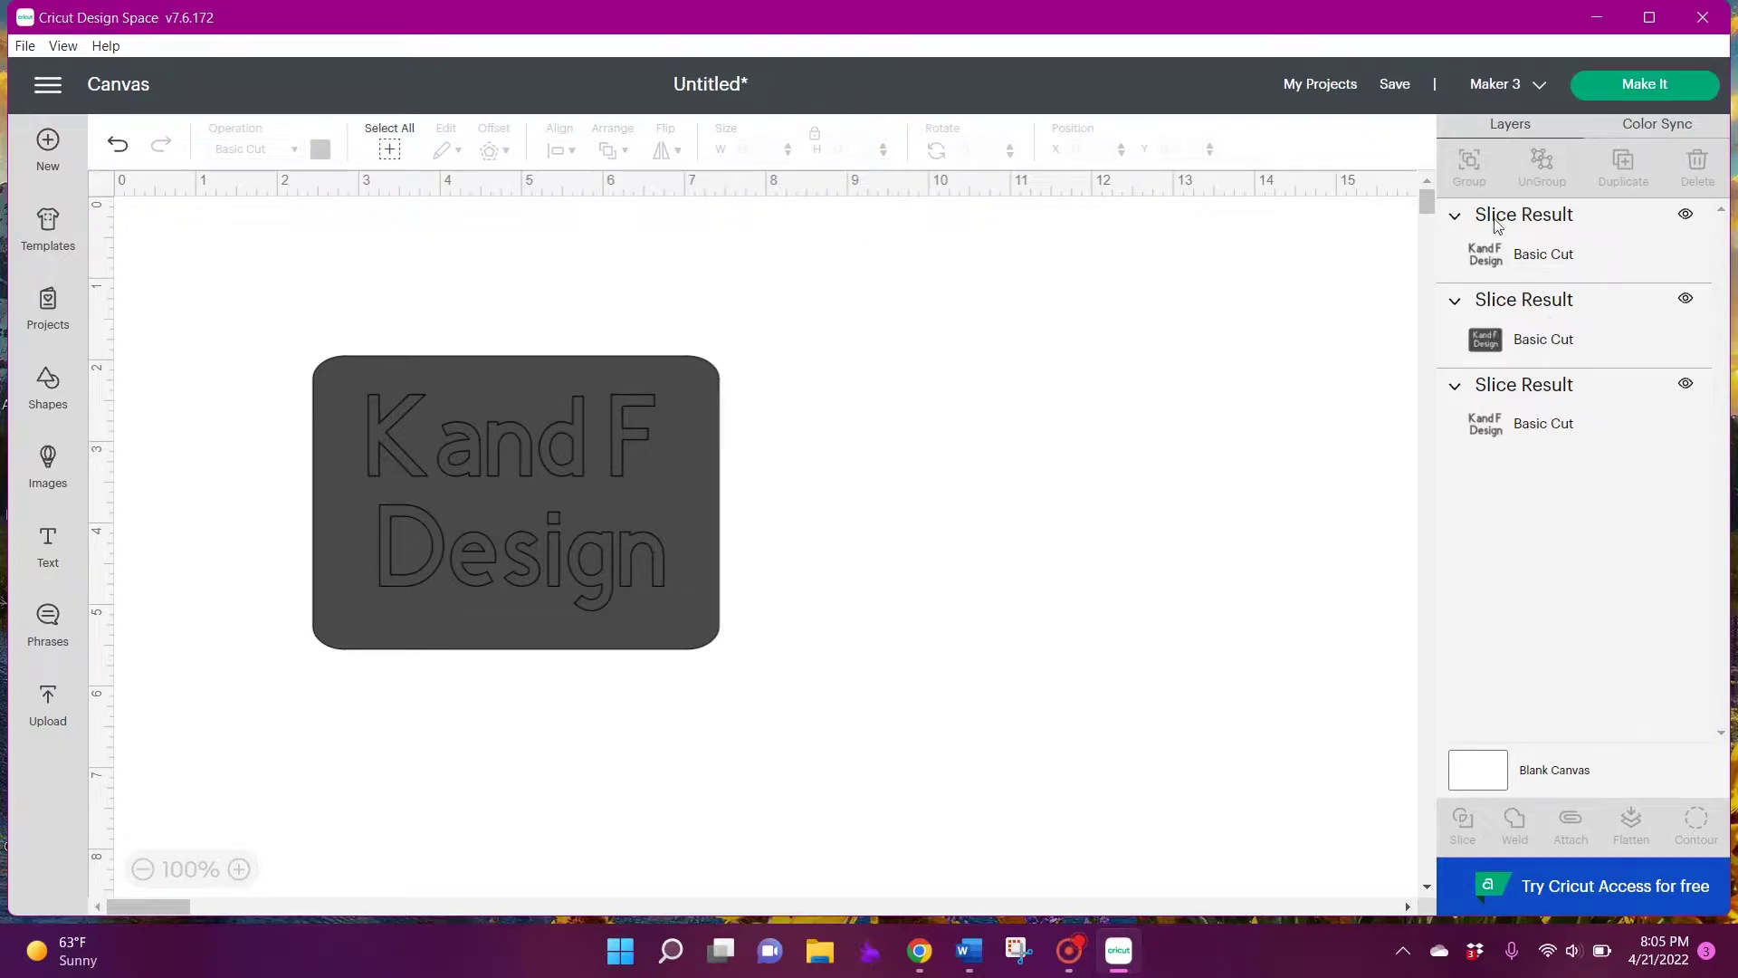
{"action": "left_click_drag", "start_coordinate": [693, 443], "coordinate": [1202, 375]}
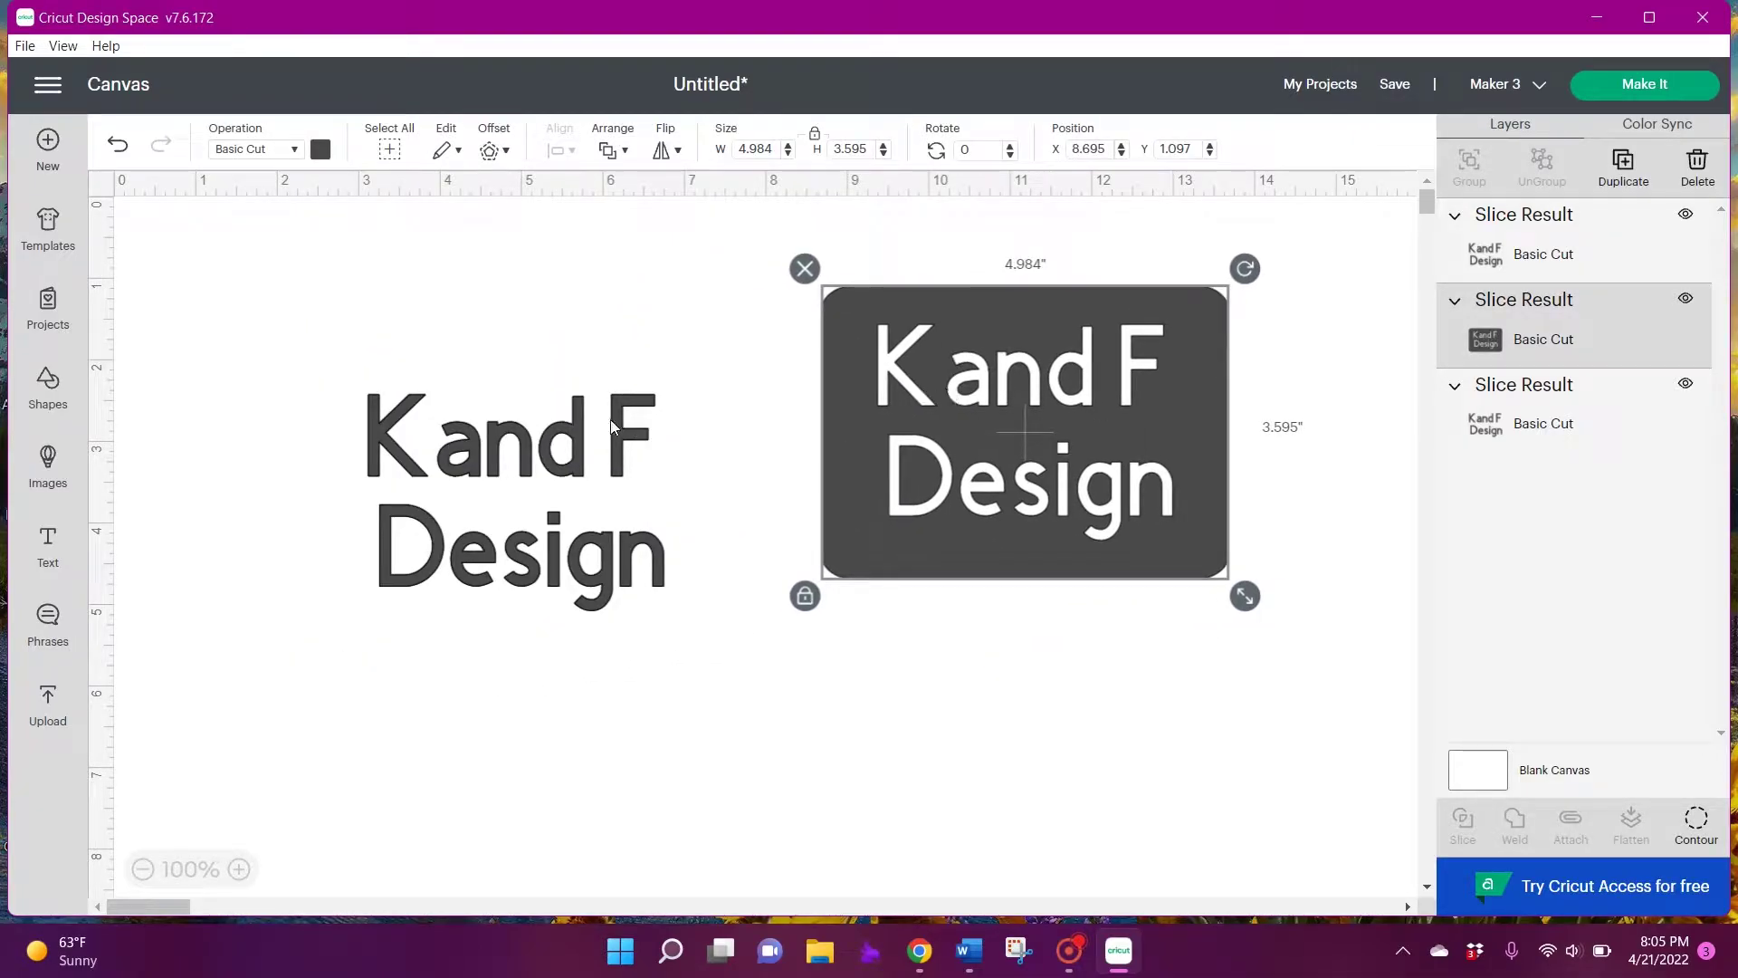
Delete both leftover copies of the sliced letters and move the cut rectangle to about X 3.61, Y 1.08
{"action": "left_click_drag", "start_coordinate": [616, 422], "coordinate": [458, 554]}
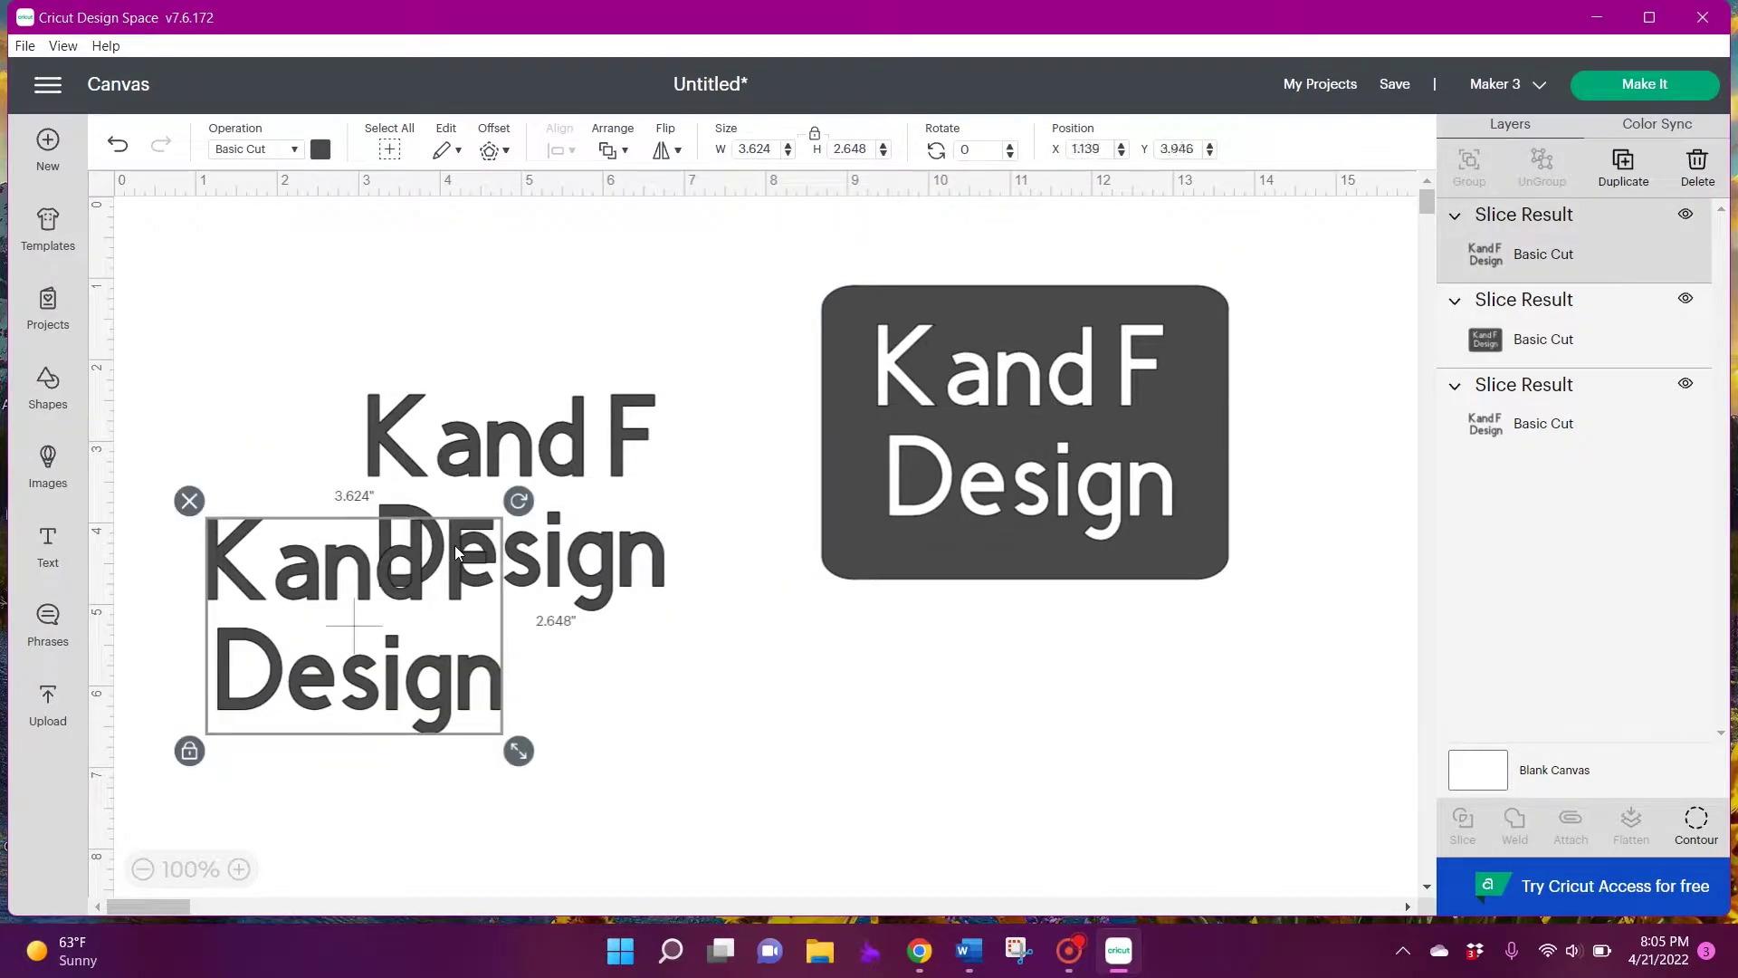
{"action": "key", "text": "Delete"}
{"action": "left_click", "coordinate": [481, 449]}
{"action": "key", "text": "Delete"}
{"action": "left_click_drag", "start_coordinate": [862, 365], "coordinate": [449, 364]}
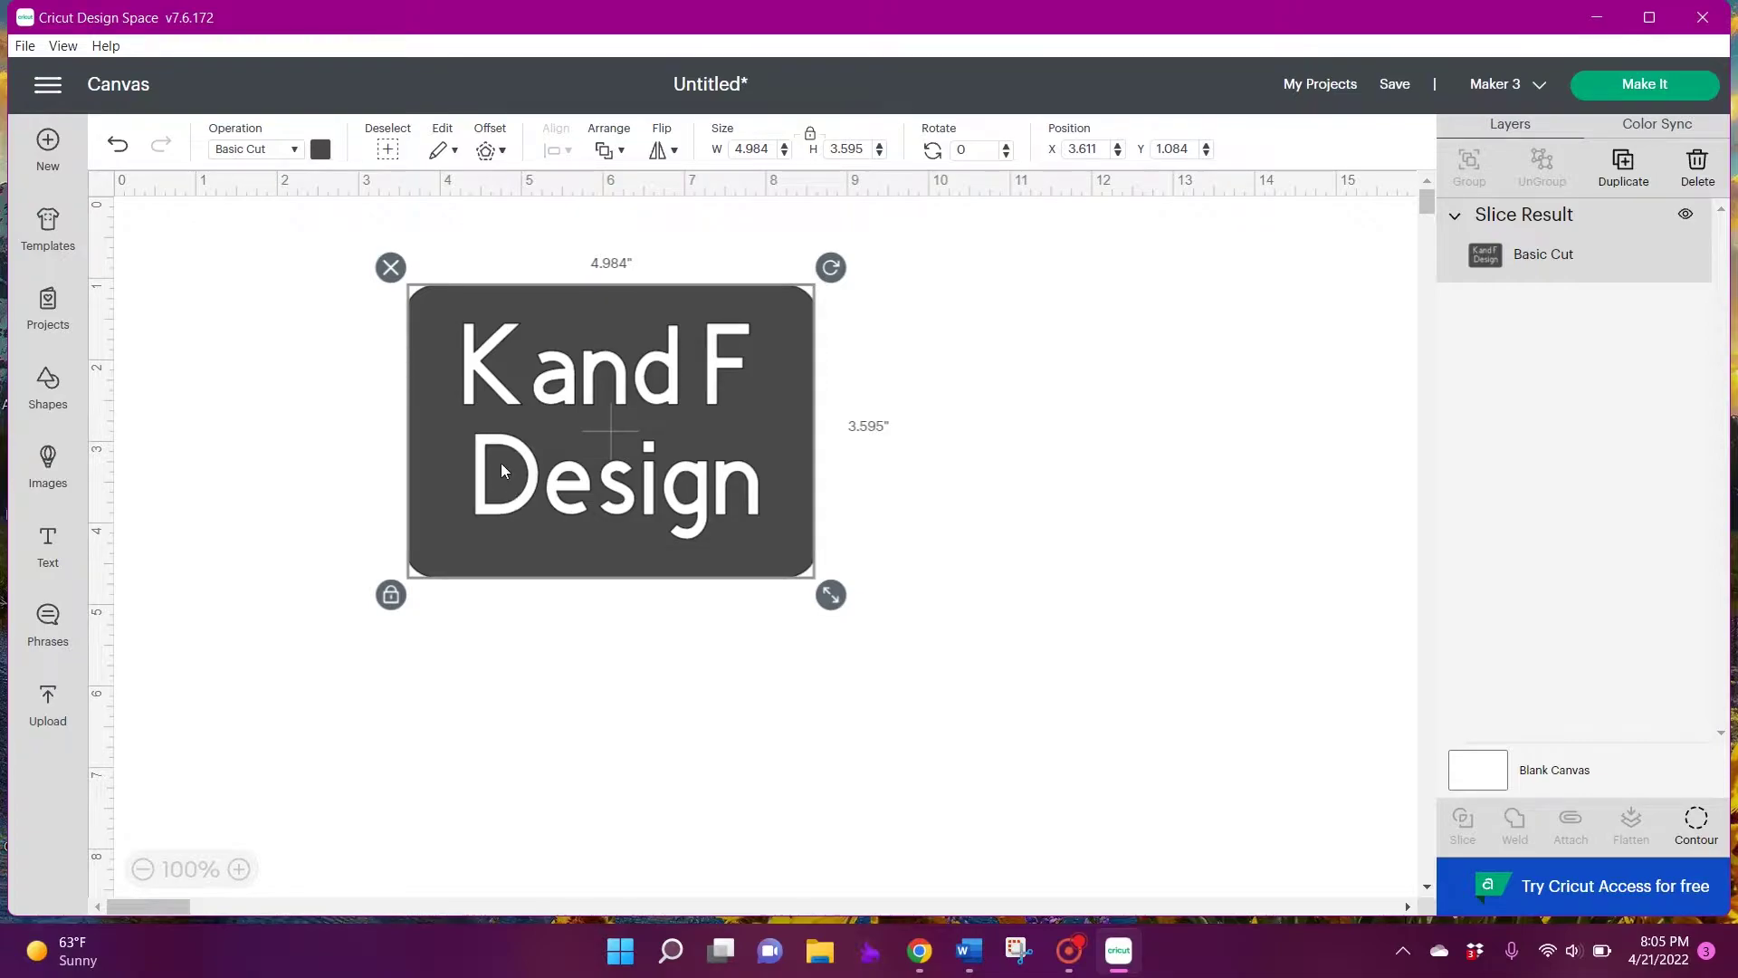
Insert a square, unlock its proportions and shrink it to a thin vertical bar about 0.07 wide by 0.39 high
{"action": "left_click", "coordinate": [48, 388]}
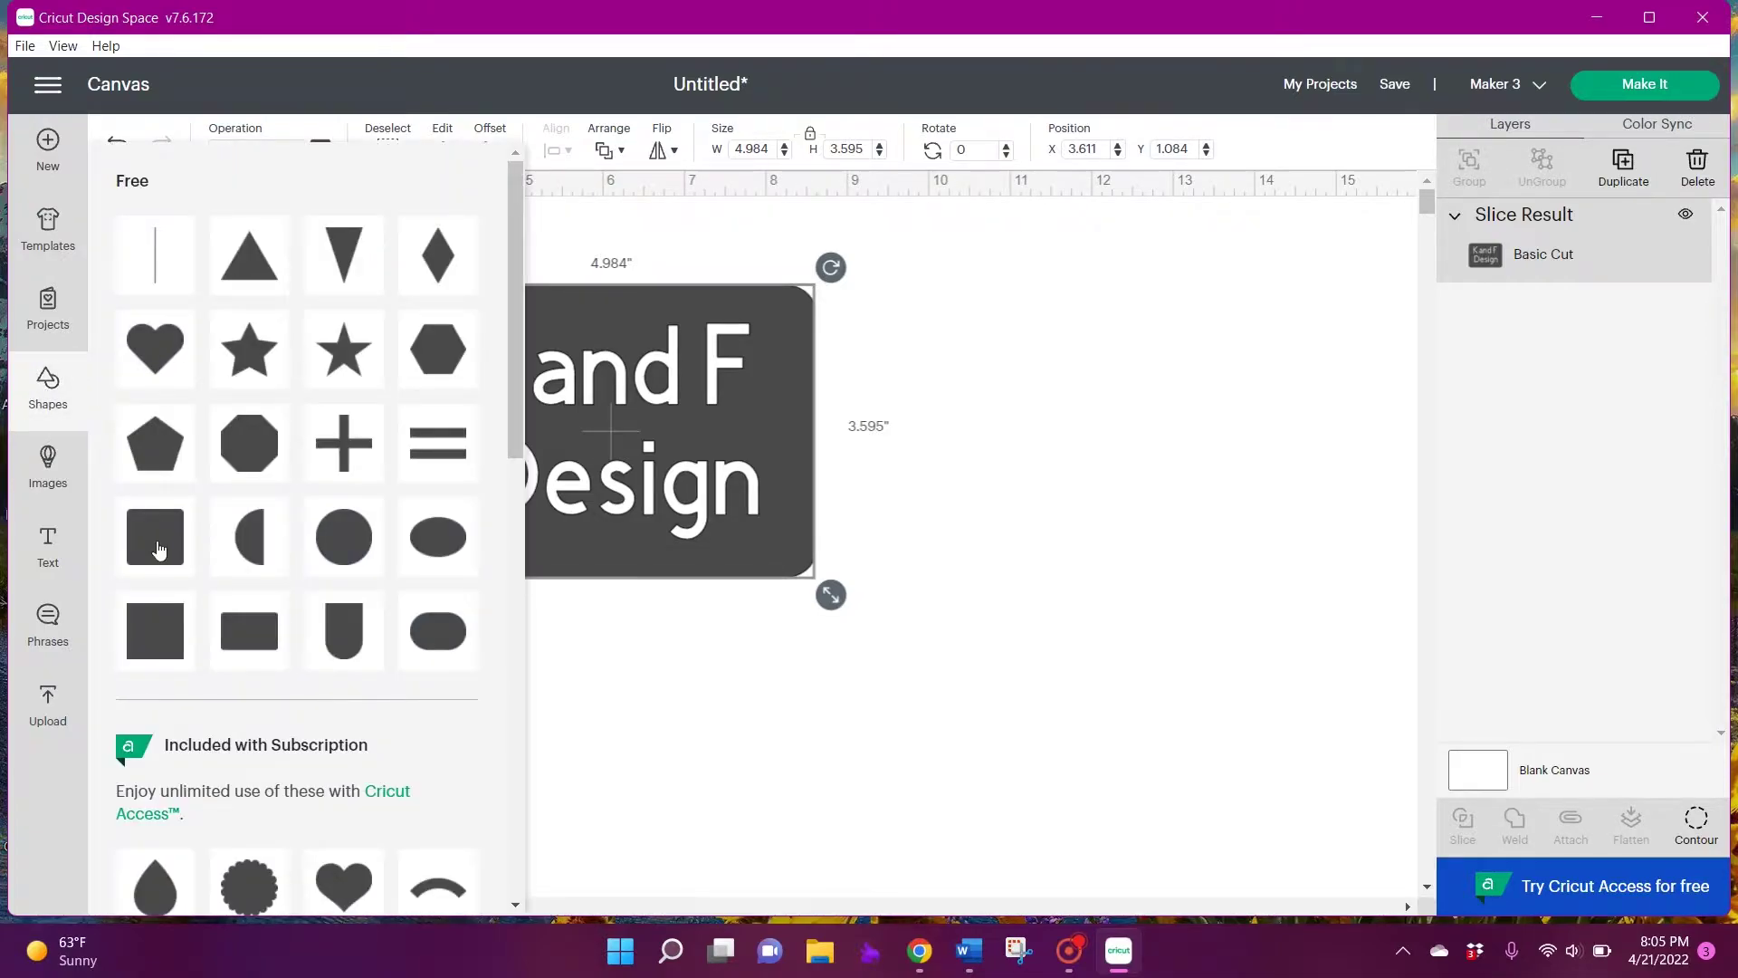
{"action": "left_click", "coordinate": [155, 546]}
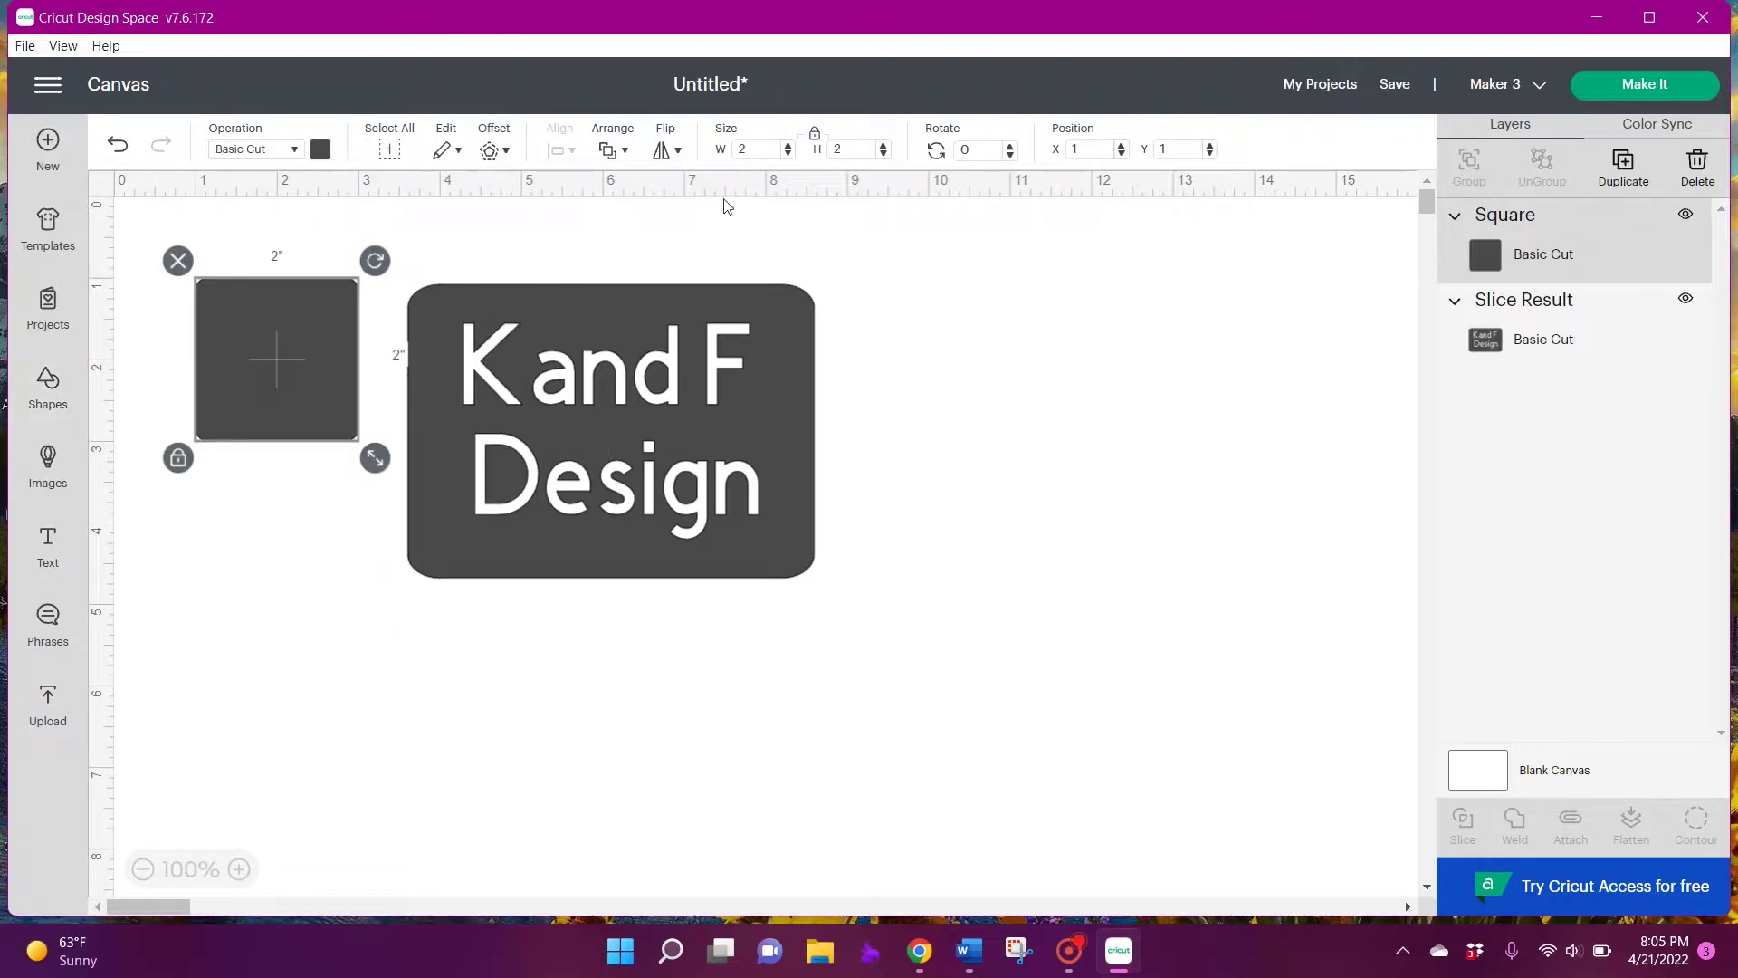
{"action": "left_click", "coordinate": [816, 145]}
{"action": "left_click_drag", "start_coordinate": [378, 466], "coordinate": [219, 335]}
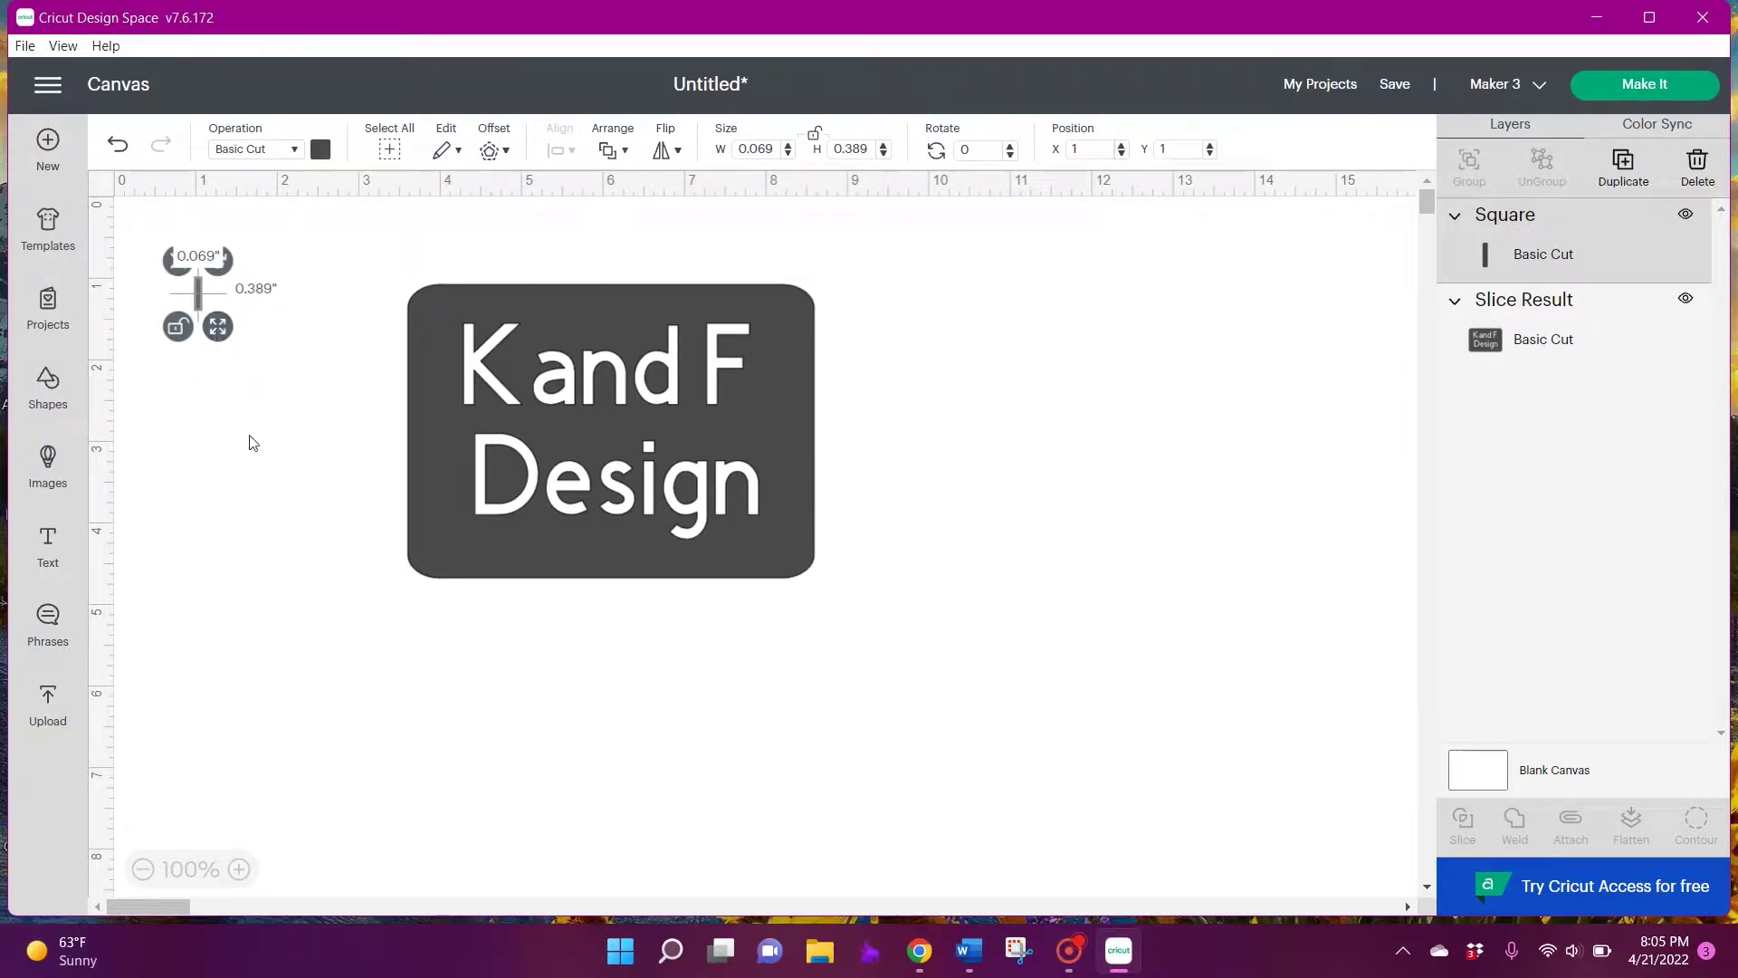
{"action": "left_click", "coordinate": [240, 407]}
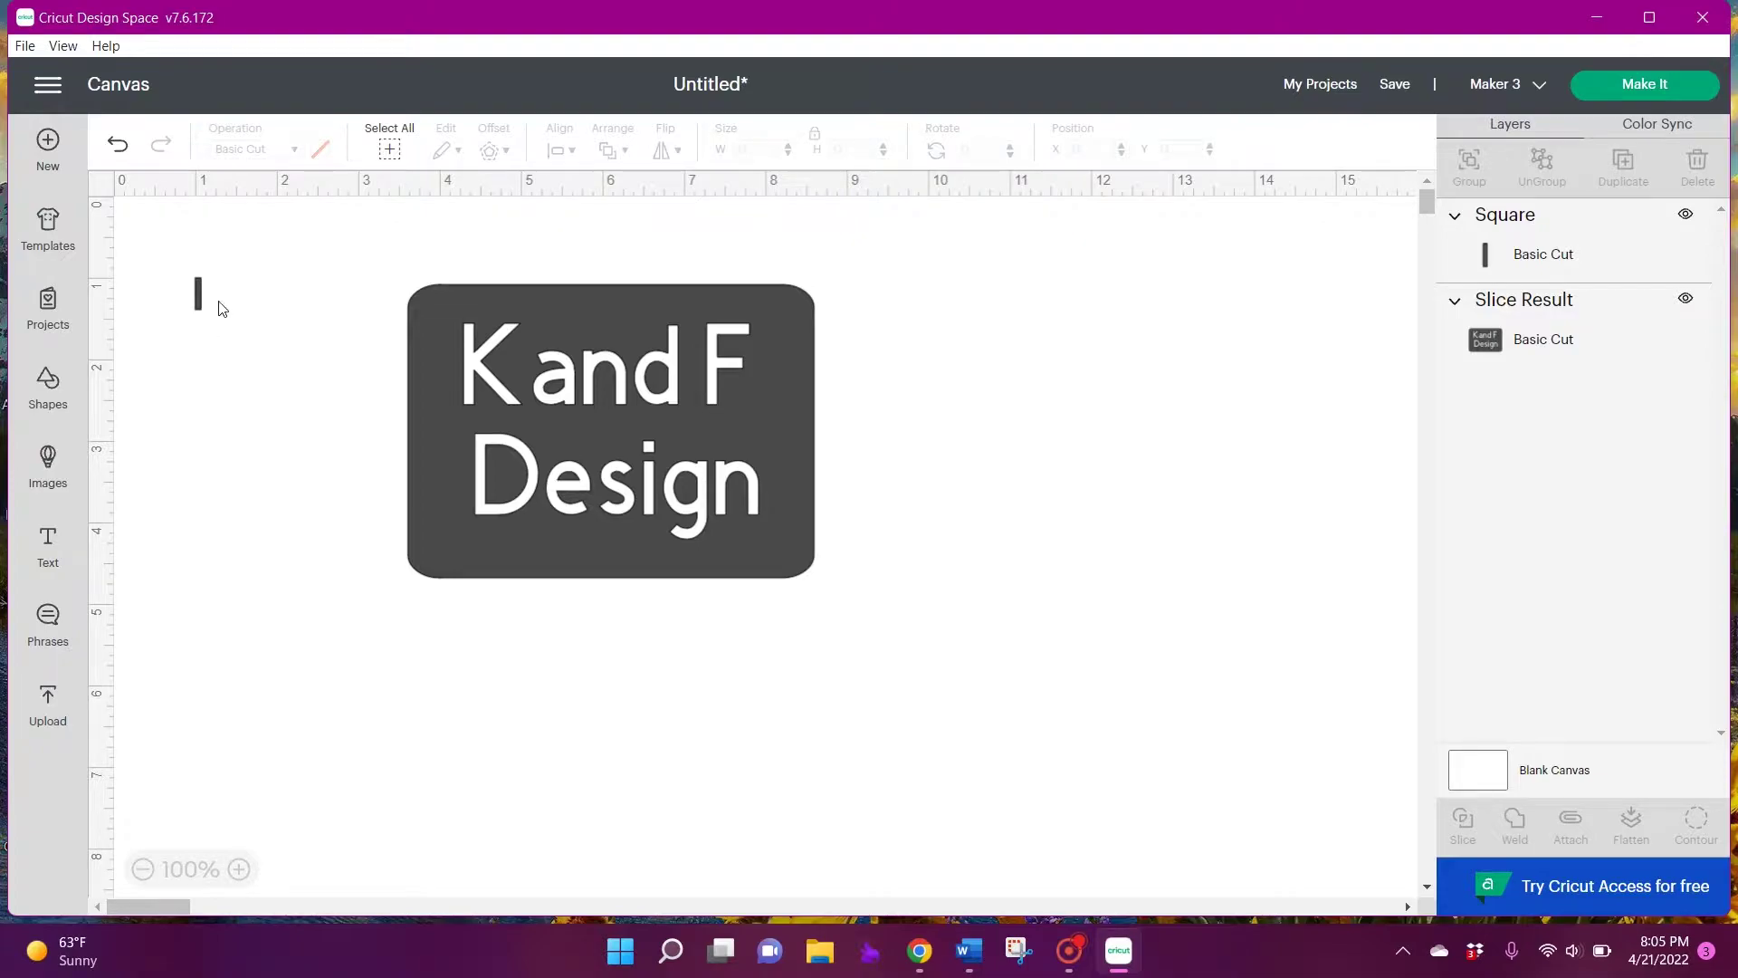
Place the bar across the bottom of the D in Design and a duplicate across the top of the e
{"action": "left_click_drag", "start_coordinate": [201, 292], "coordinate": [498, 502]}
{"action": "left_click", "coordinate": [289, 460]}
{"action": "left_click", "coordinate": [498, 507]}
{"action": "right_click", "coordinate": [498, 507]}
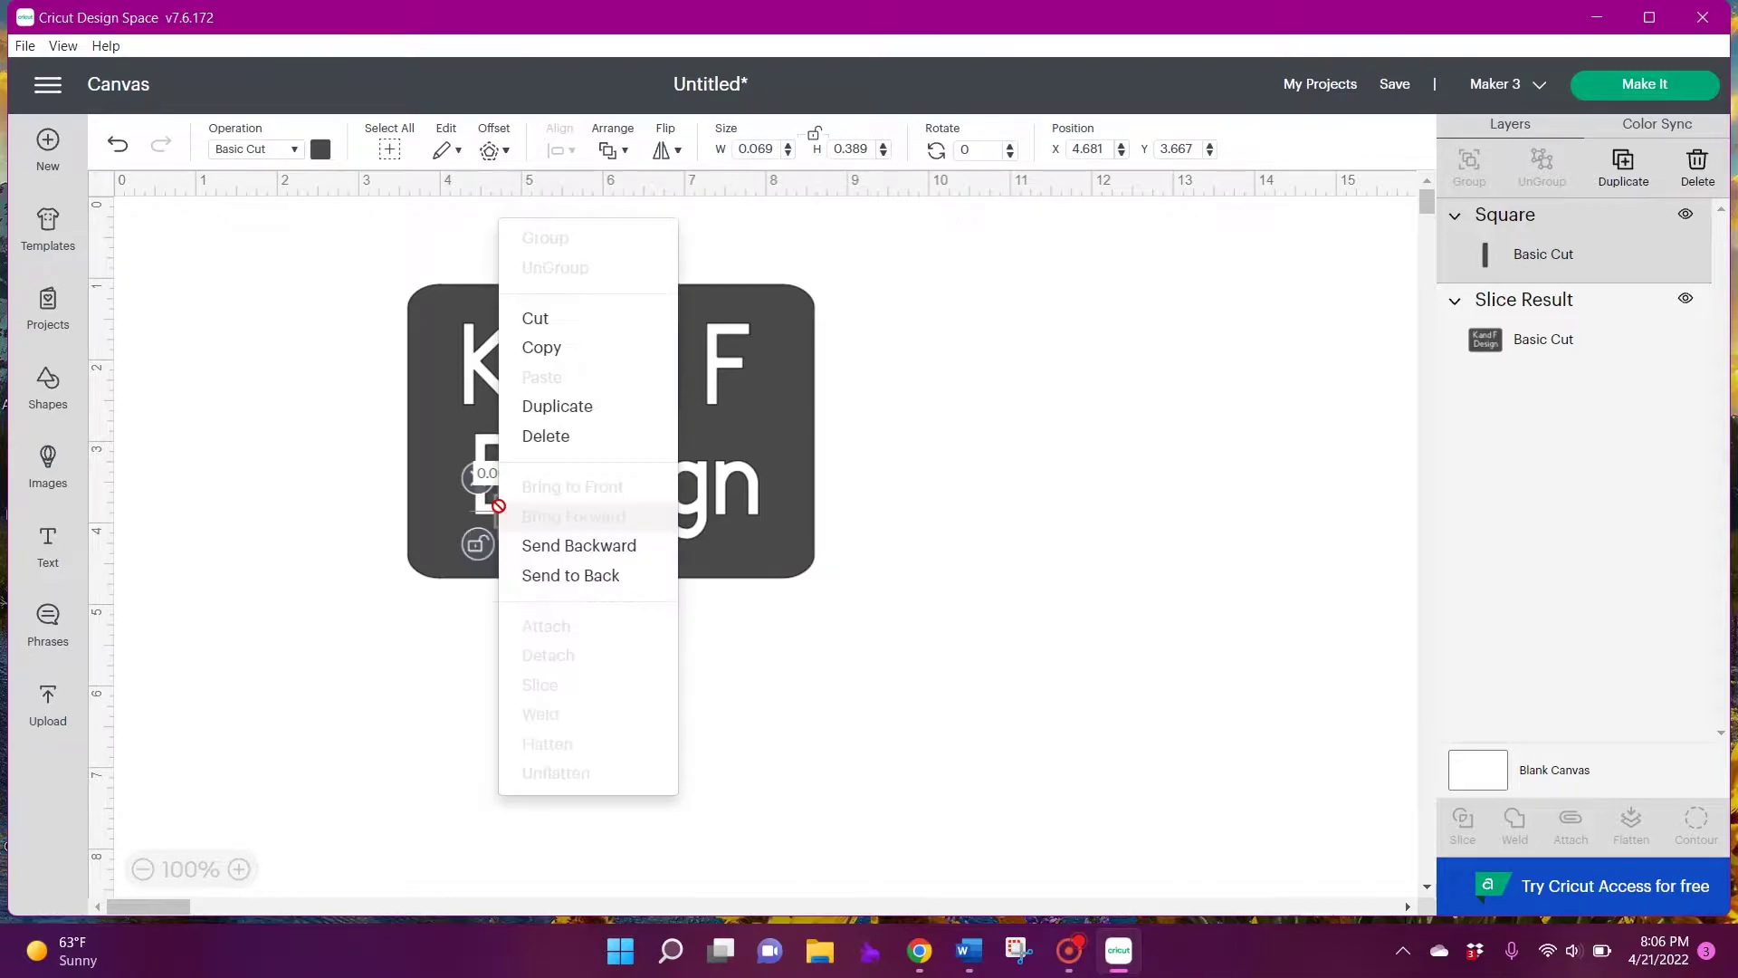
{"action": "left_click", "coordinate": [576, 407]}
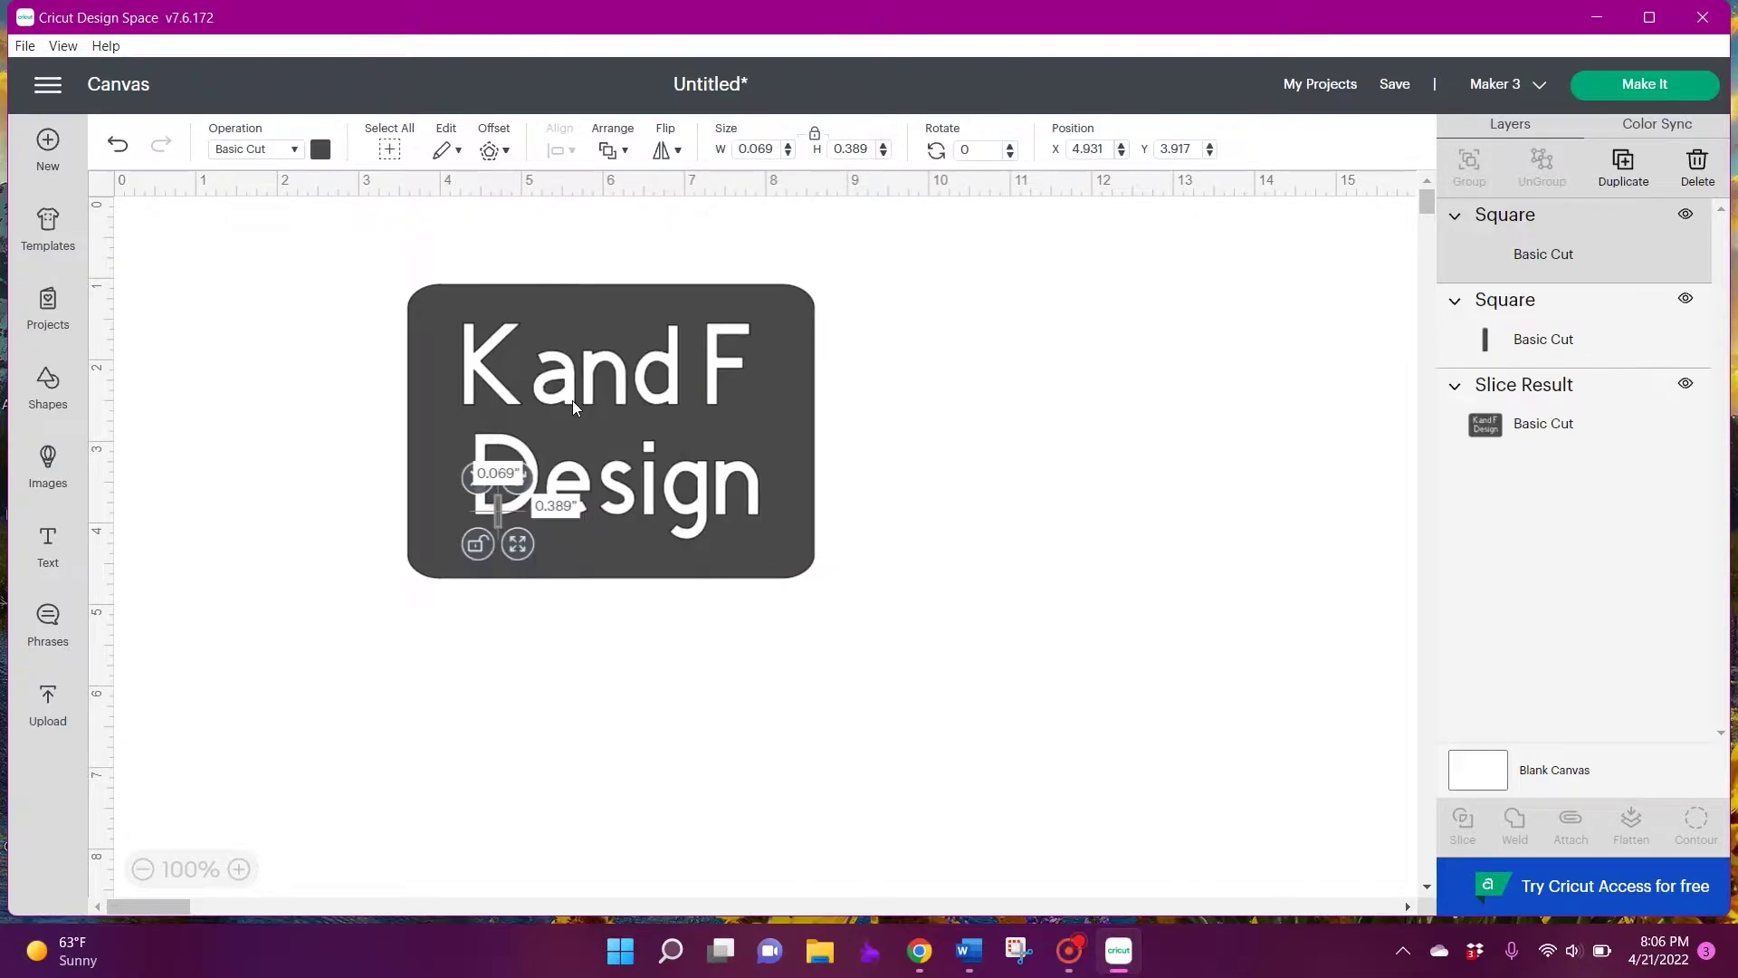
{"action": "left_click_drag", "start_coordinate": [516, 529], "coordinate": [567, 464]}
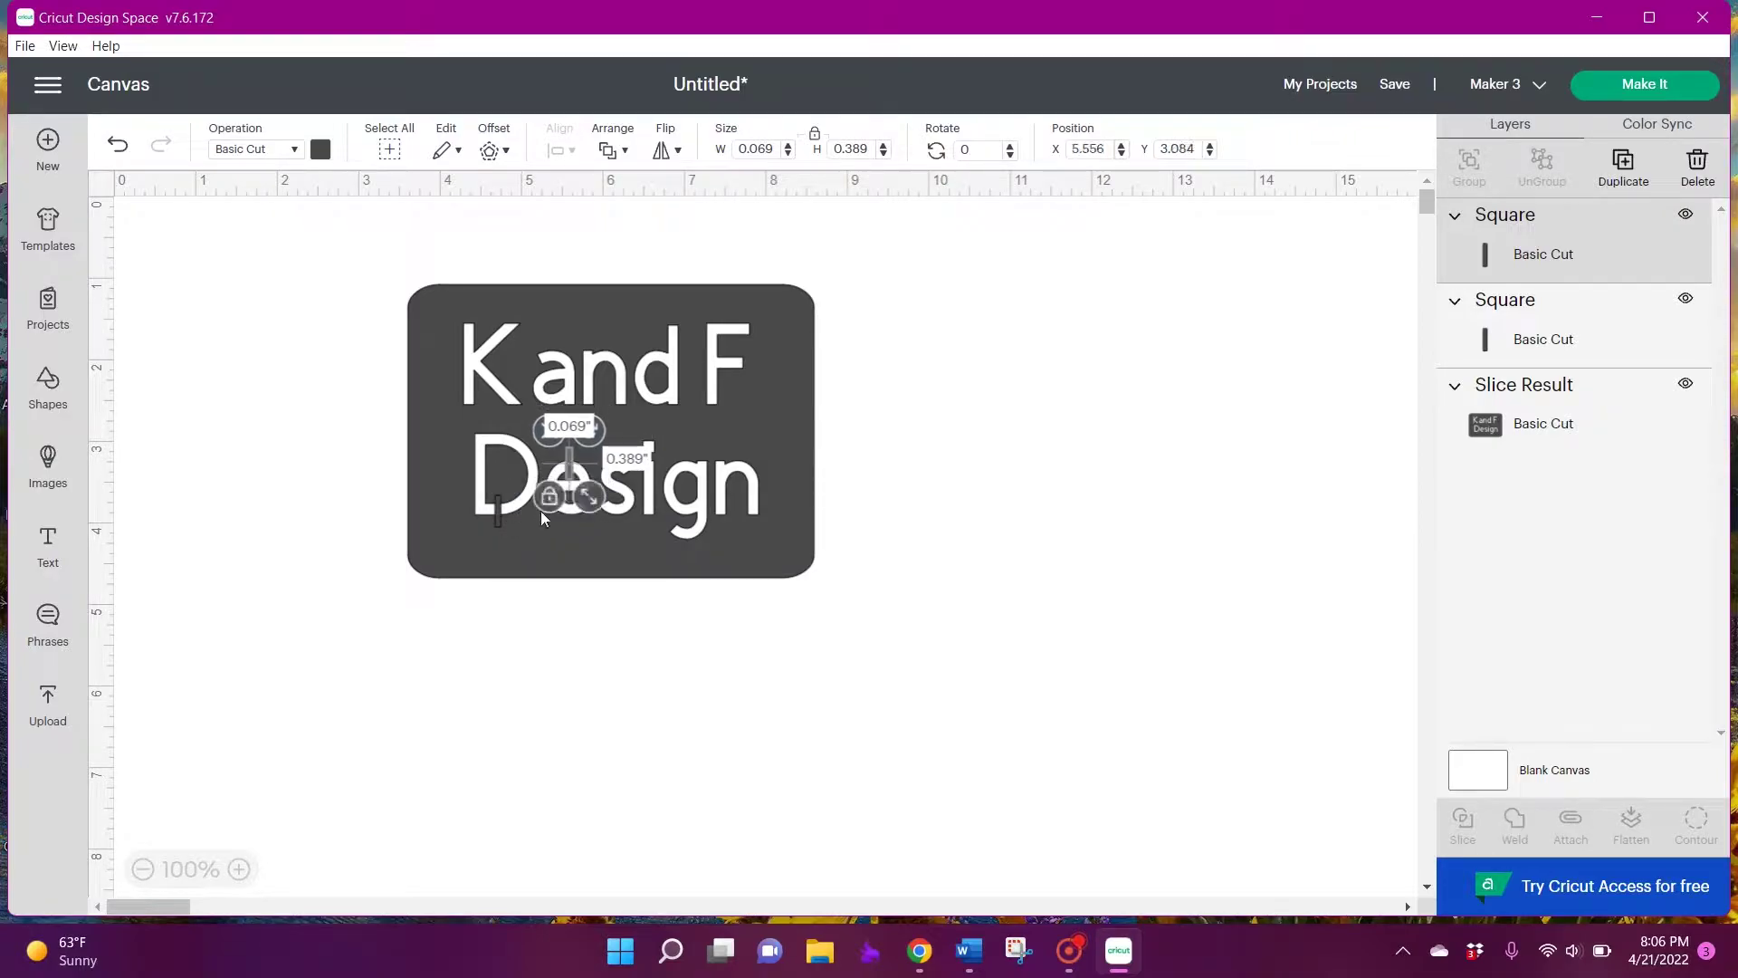
Duplicate the bar twice, placing one copy across the top of the g and one across the bottom of the d
{"action": "right_click", "coordinate": [567, 464]}
{"action": "left_click", "coordinate": [654, 369]}
{"action": "left_click_drag", "start_coordinate": [595, 474], "coordinate": [694, 467]}
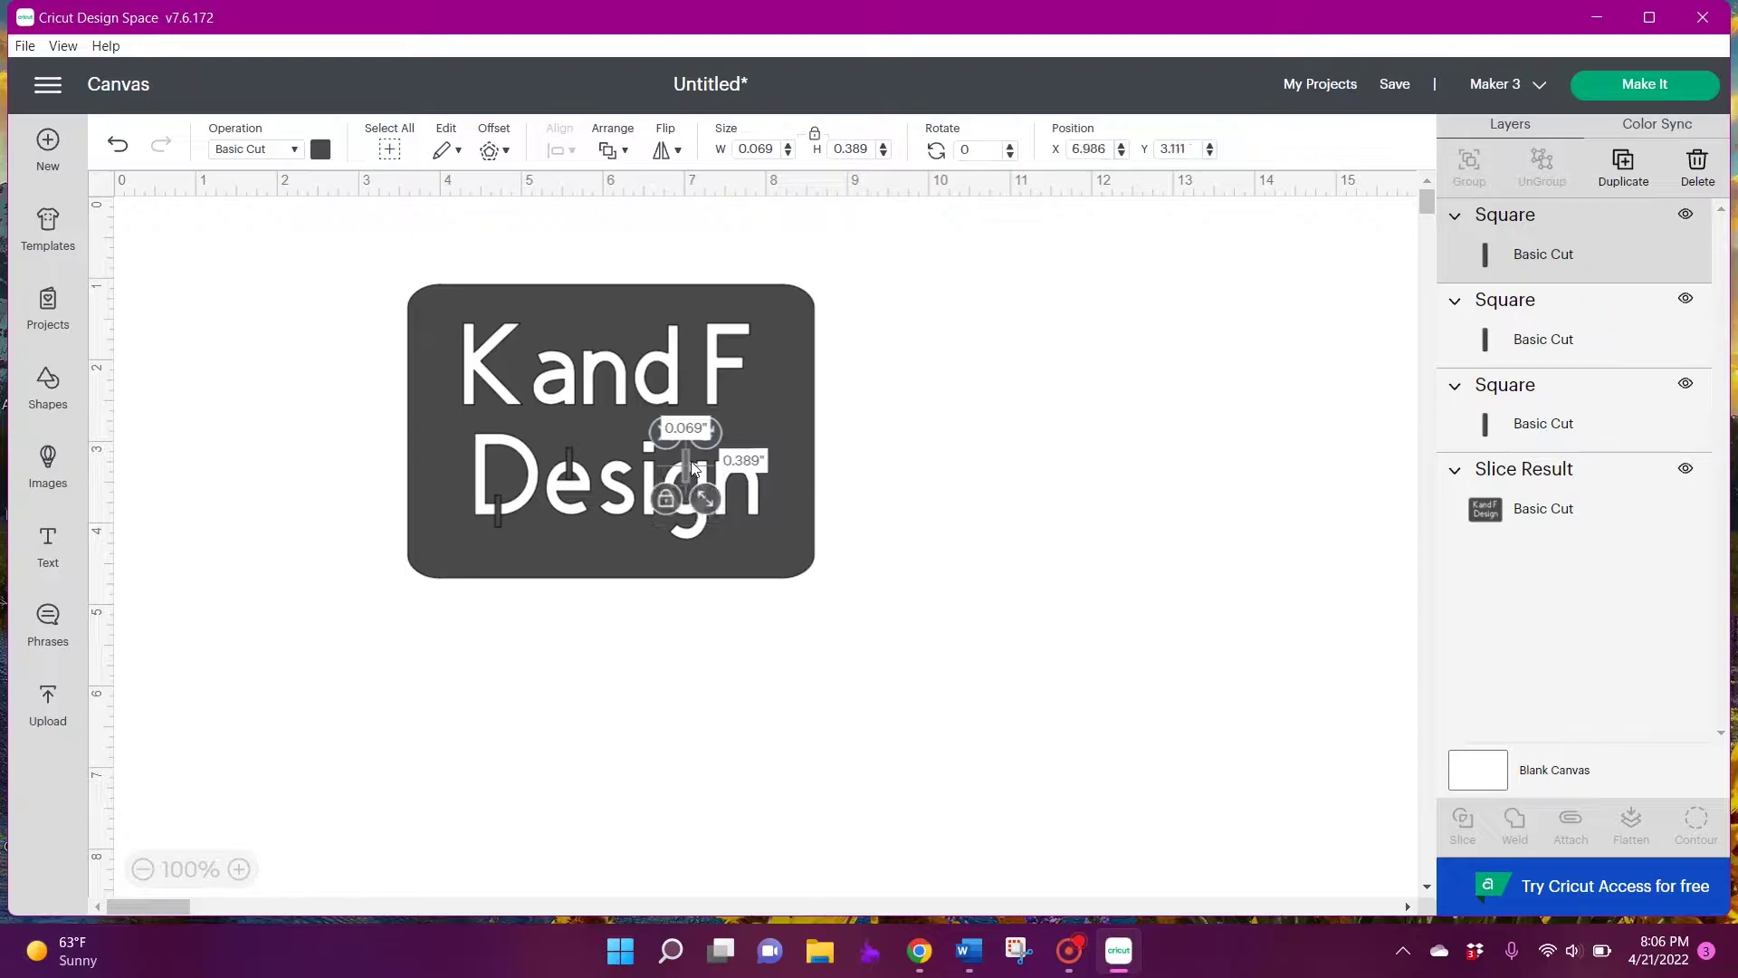
{"action": "right_click", "coordinate": [693, 467]}
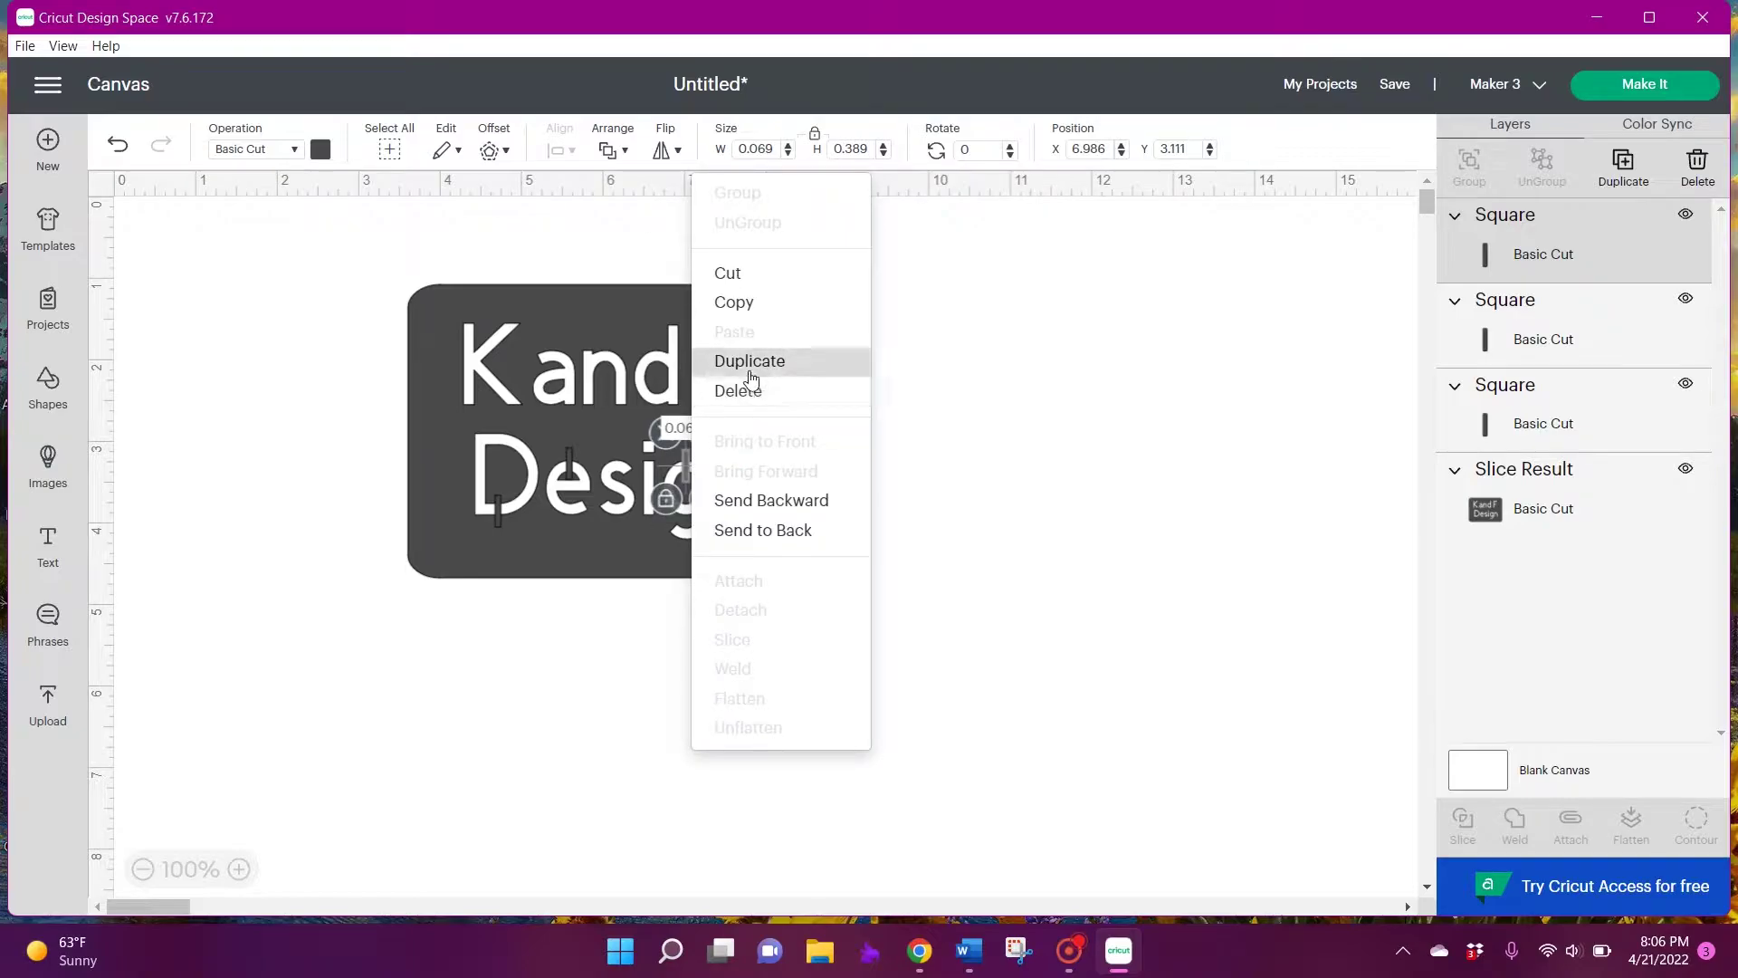
{"action": "left_click", "coordinate": [727, 442]}
{"action": "left_click_drag", "start_coordinate": [704, 486], "coordinate": [657, 400]}
Duplicate the bar and place the copy across the bottom of the a, at about X 5.38, Y 2.29
{"action": "right_click", "coordinate": [656, 400]}
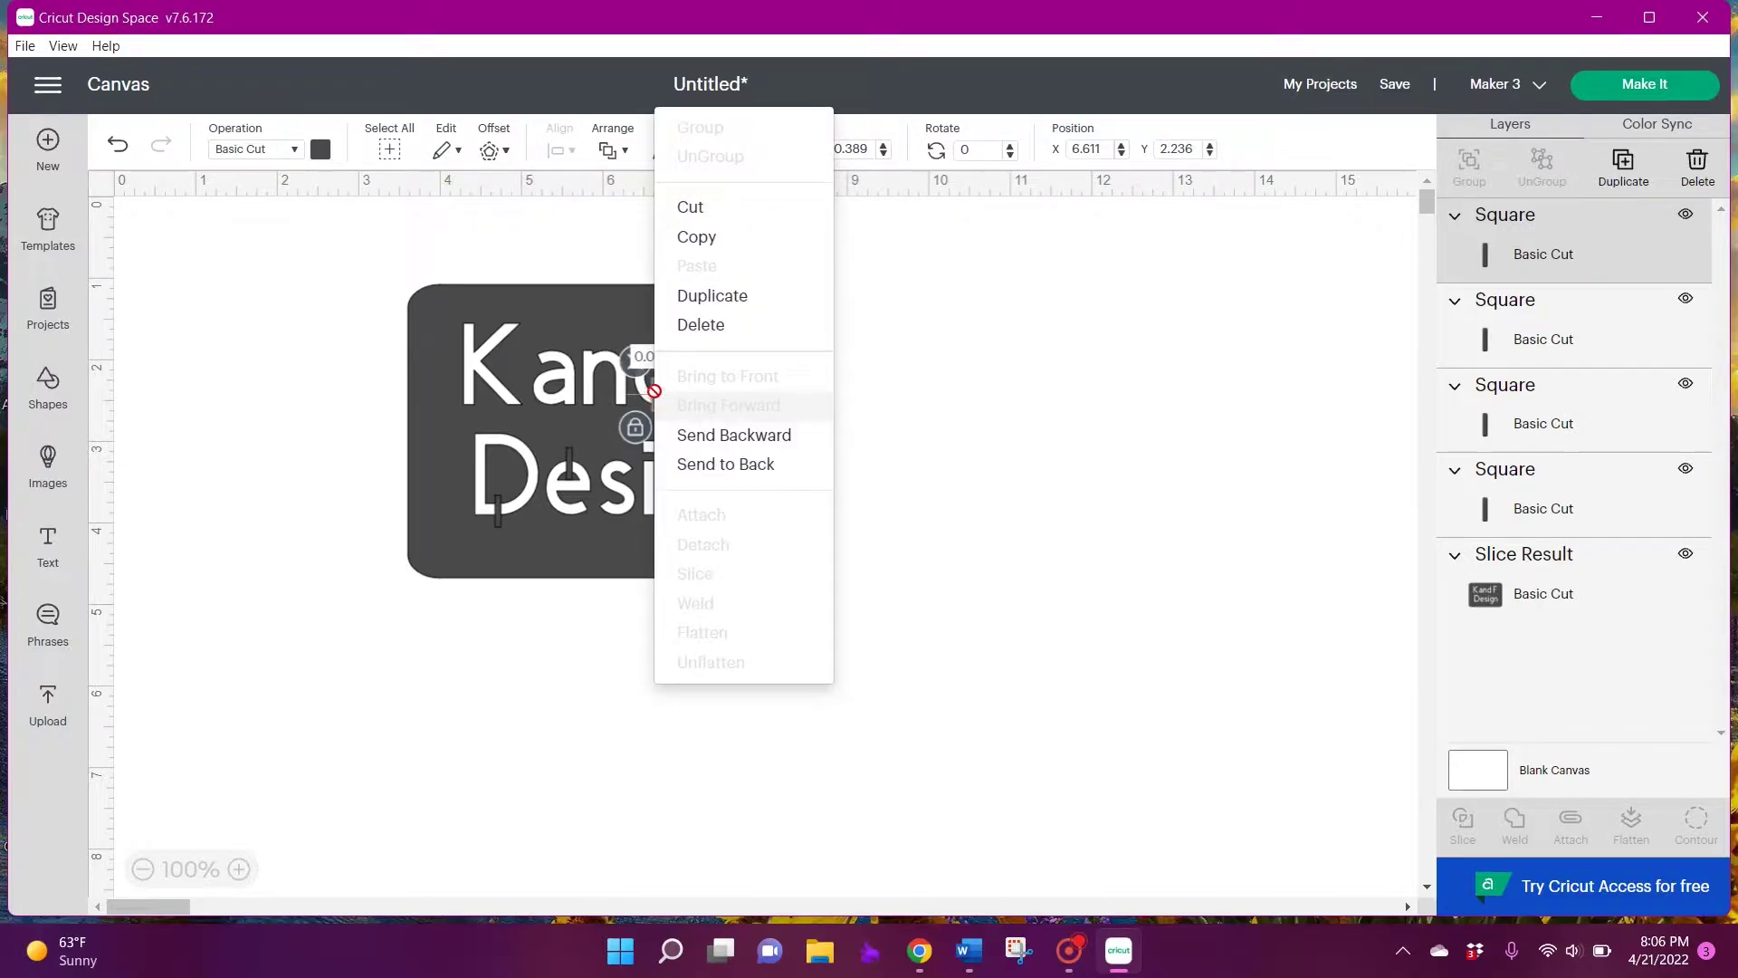
{"action": "left_click", "coordinate": [711, 290]}
{"action": "left_click_drag", "start_coordinate": [676, 411], "coordinate": [556, 394]}
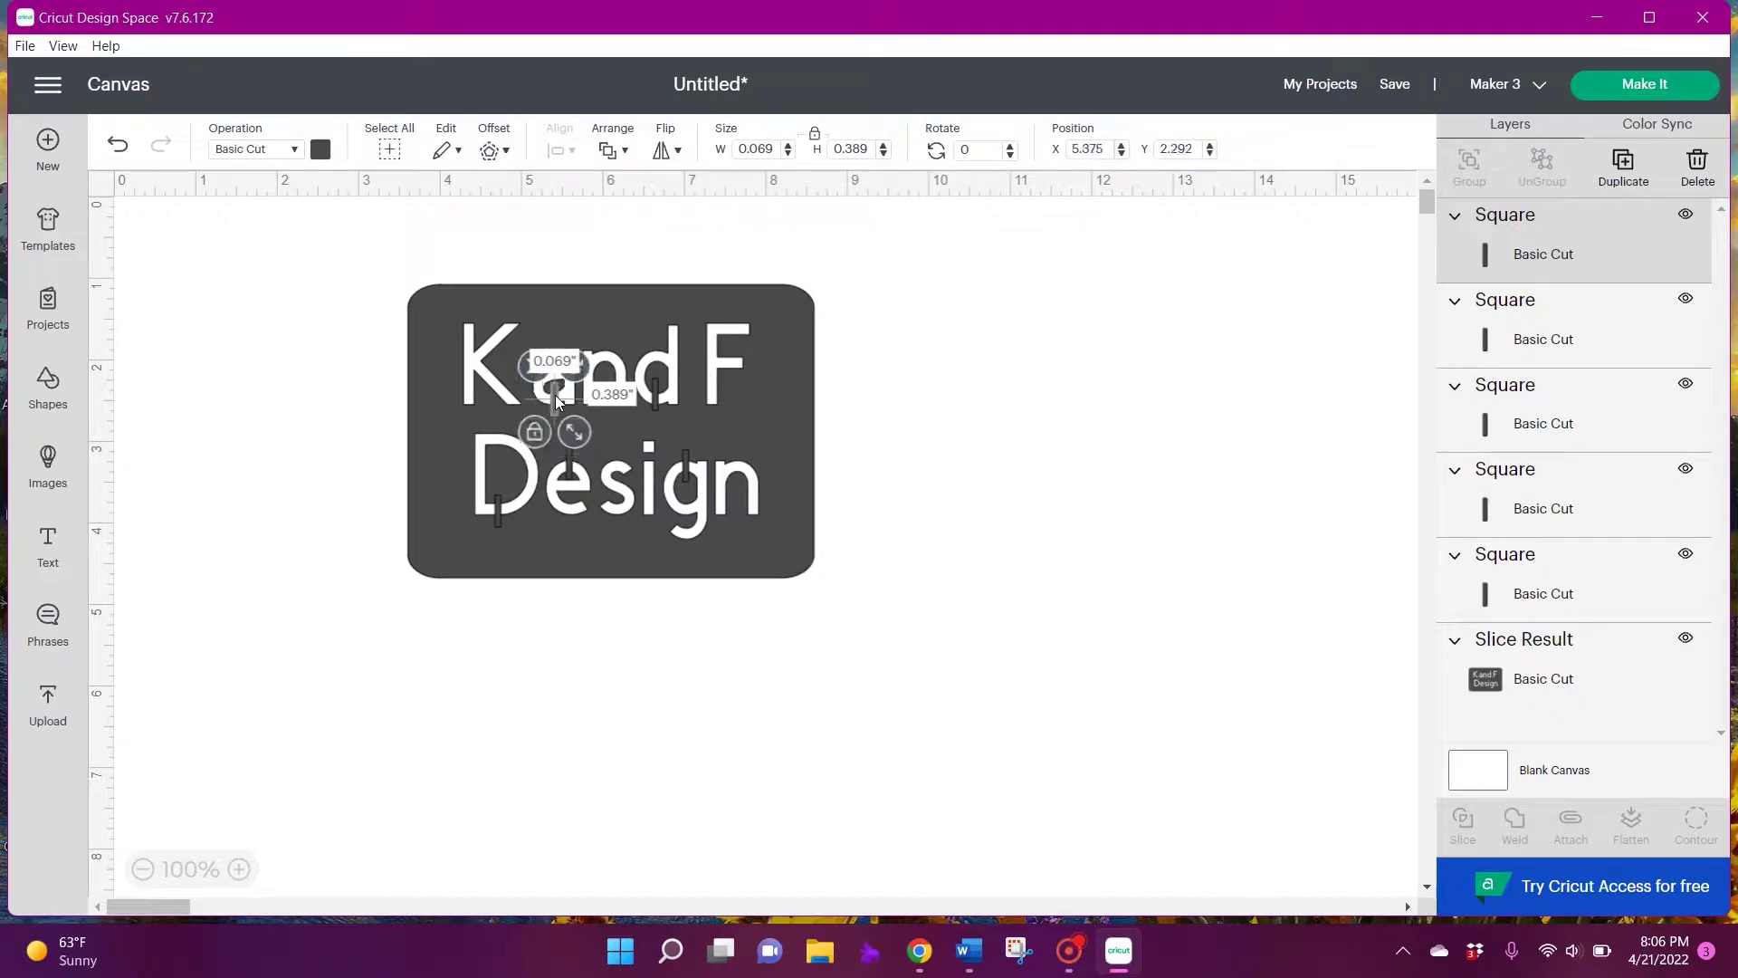
{"action": "left_click", "coordinate": [391, 456]}
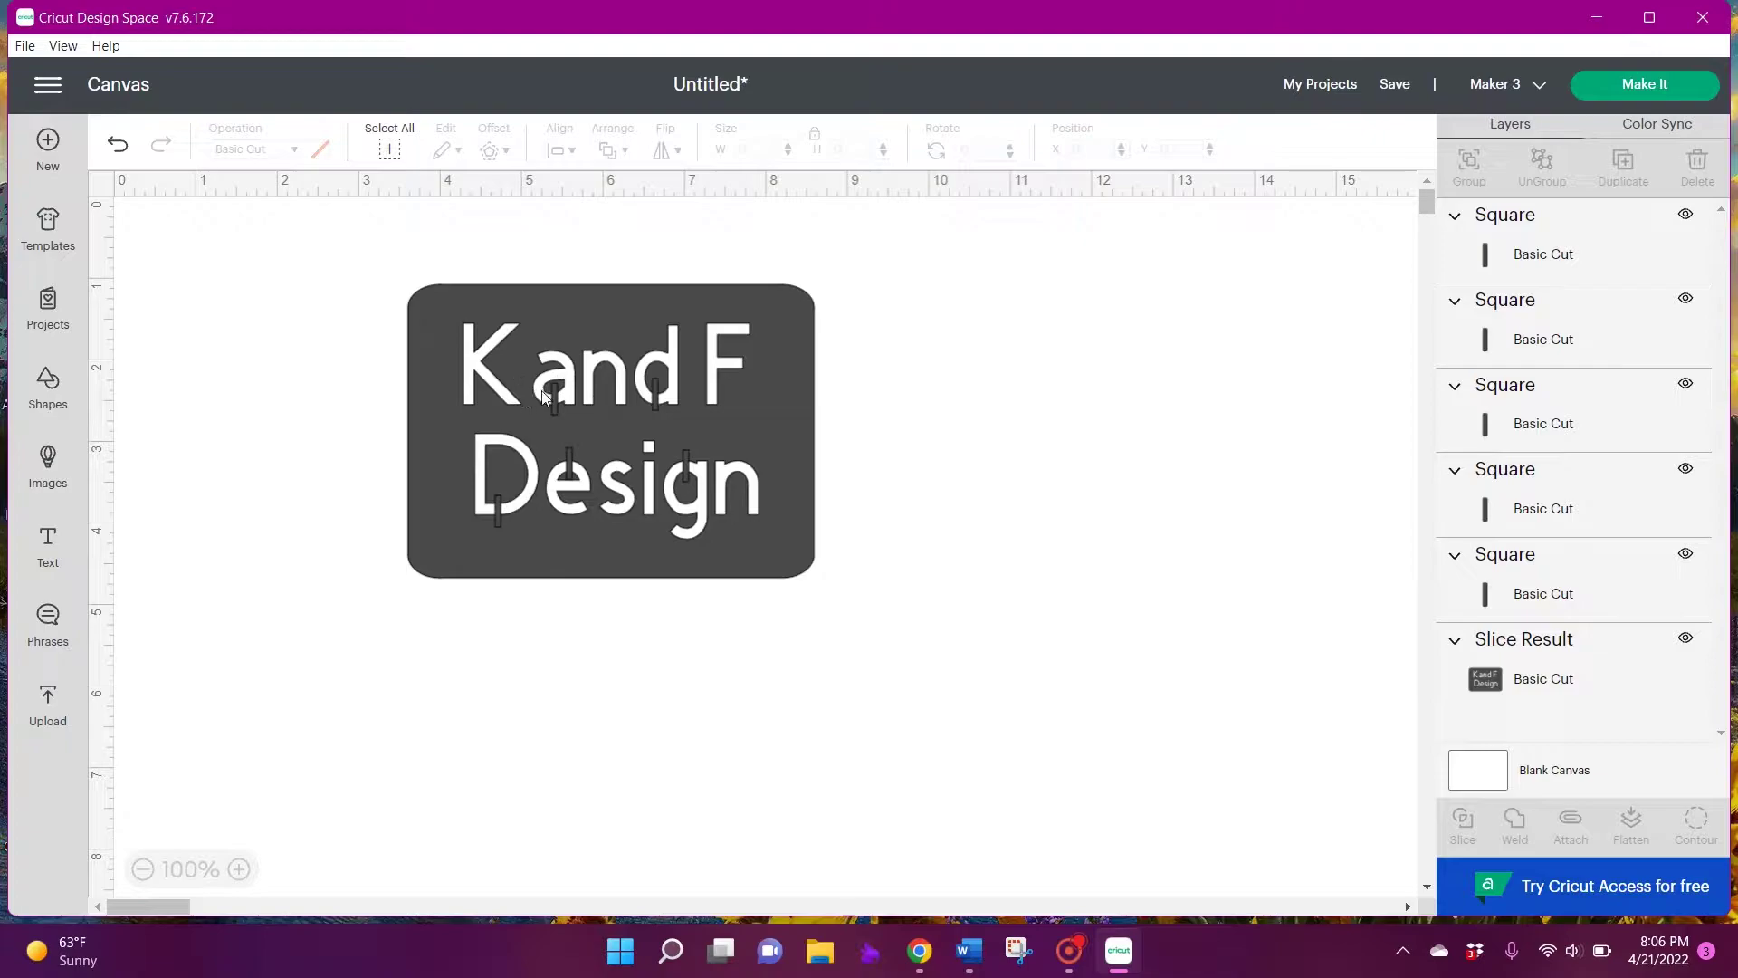
Duplicate the bar on the d and place the copy across the top of the D, at about X 4.68, Y 2.81
{"action": "left_click", "coordinate": [654, 389]}
{"action": "right_click", "coordinate": [654, 389]}
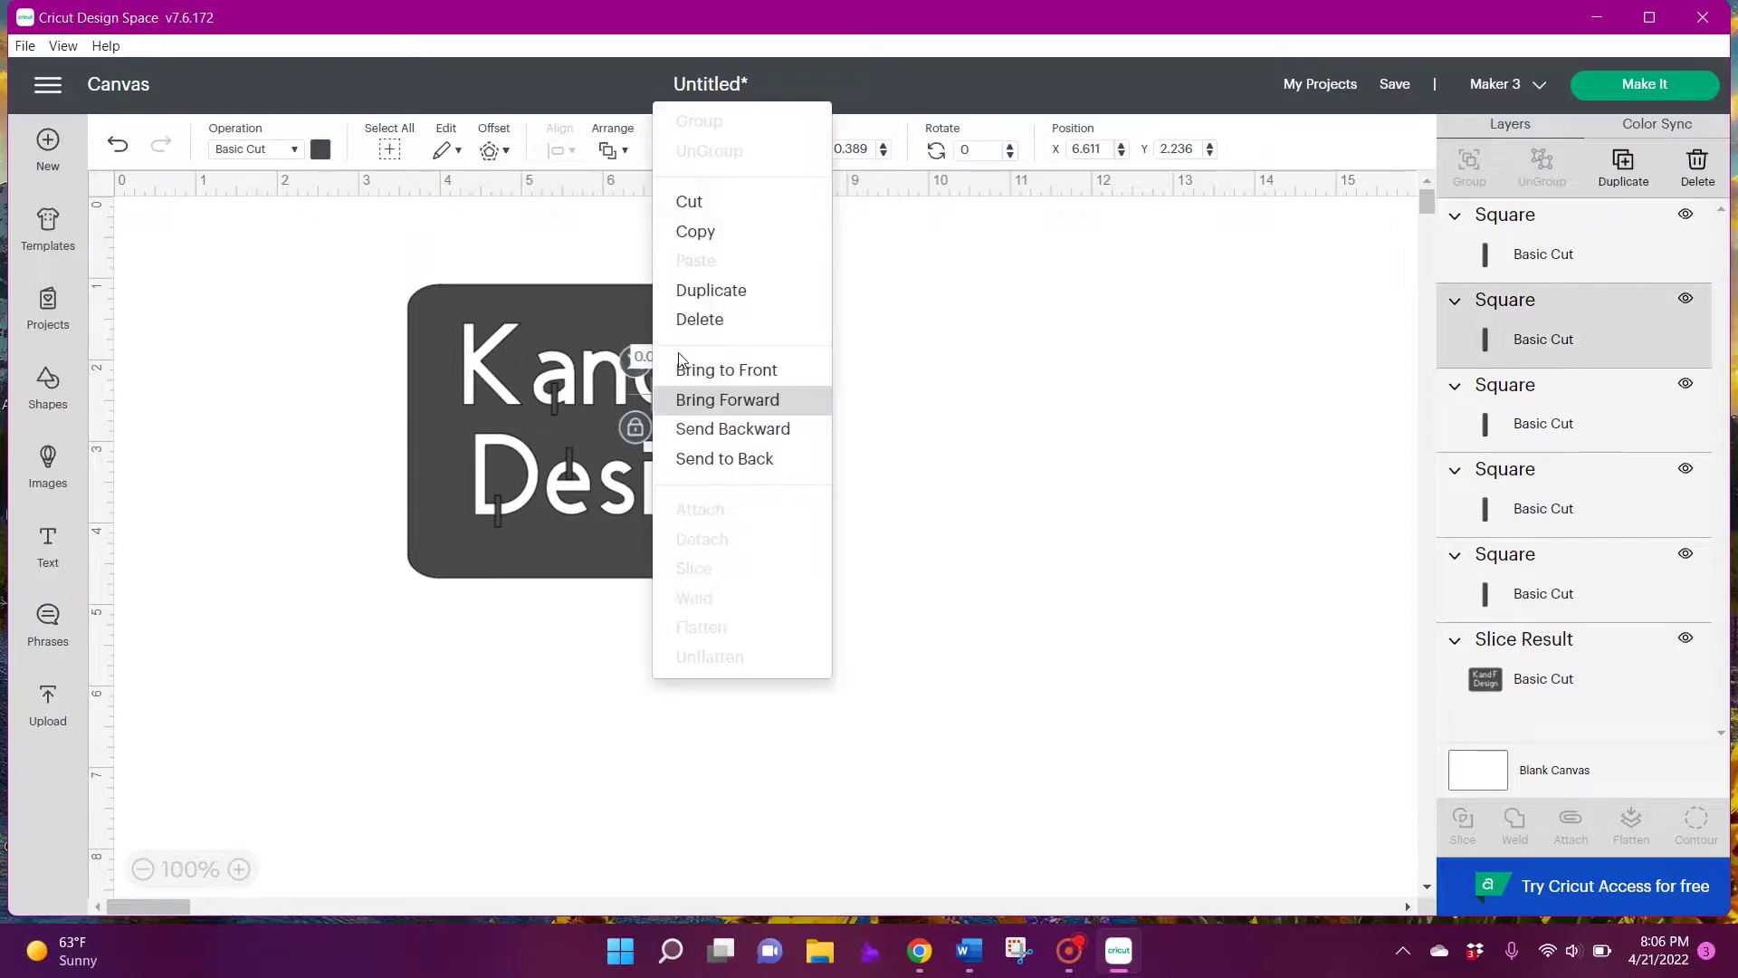
{"action": "left_click", "coordinate": [688, 287]}
{"action": "left_click_drag", "start_coordinate": [679, 423], "coordinate": [504, 453]}
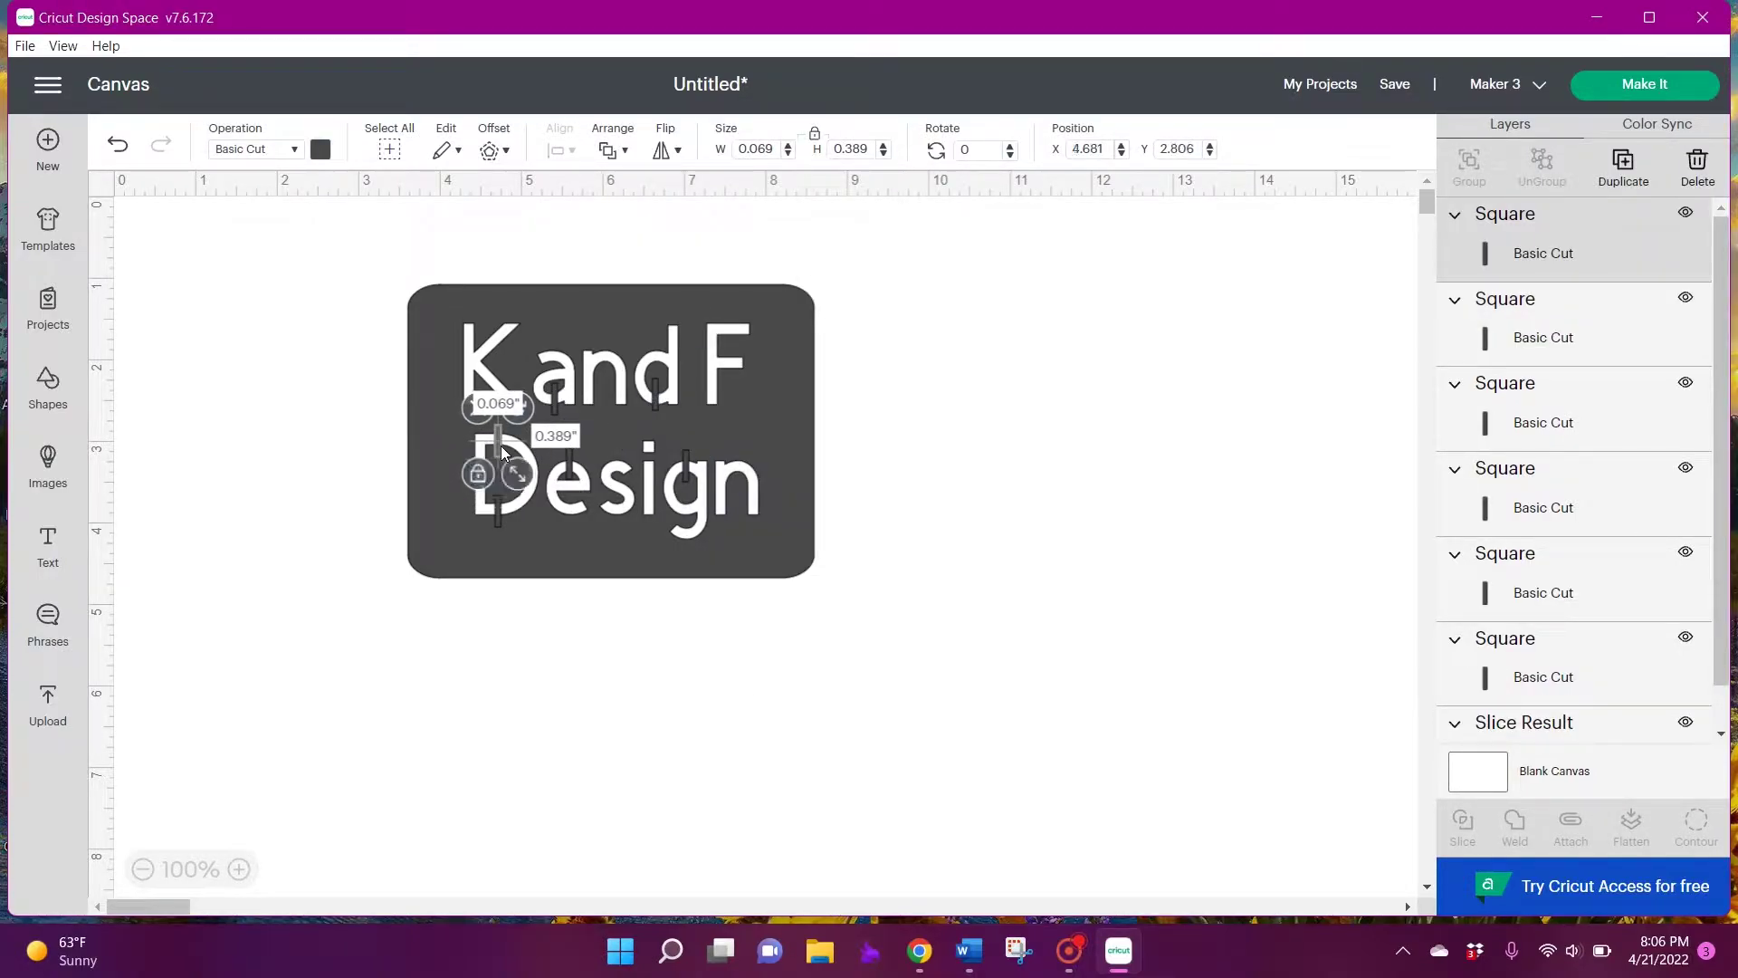
{"action": "left_click", "coordinate": [389, 436]}
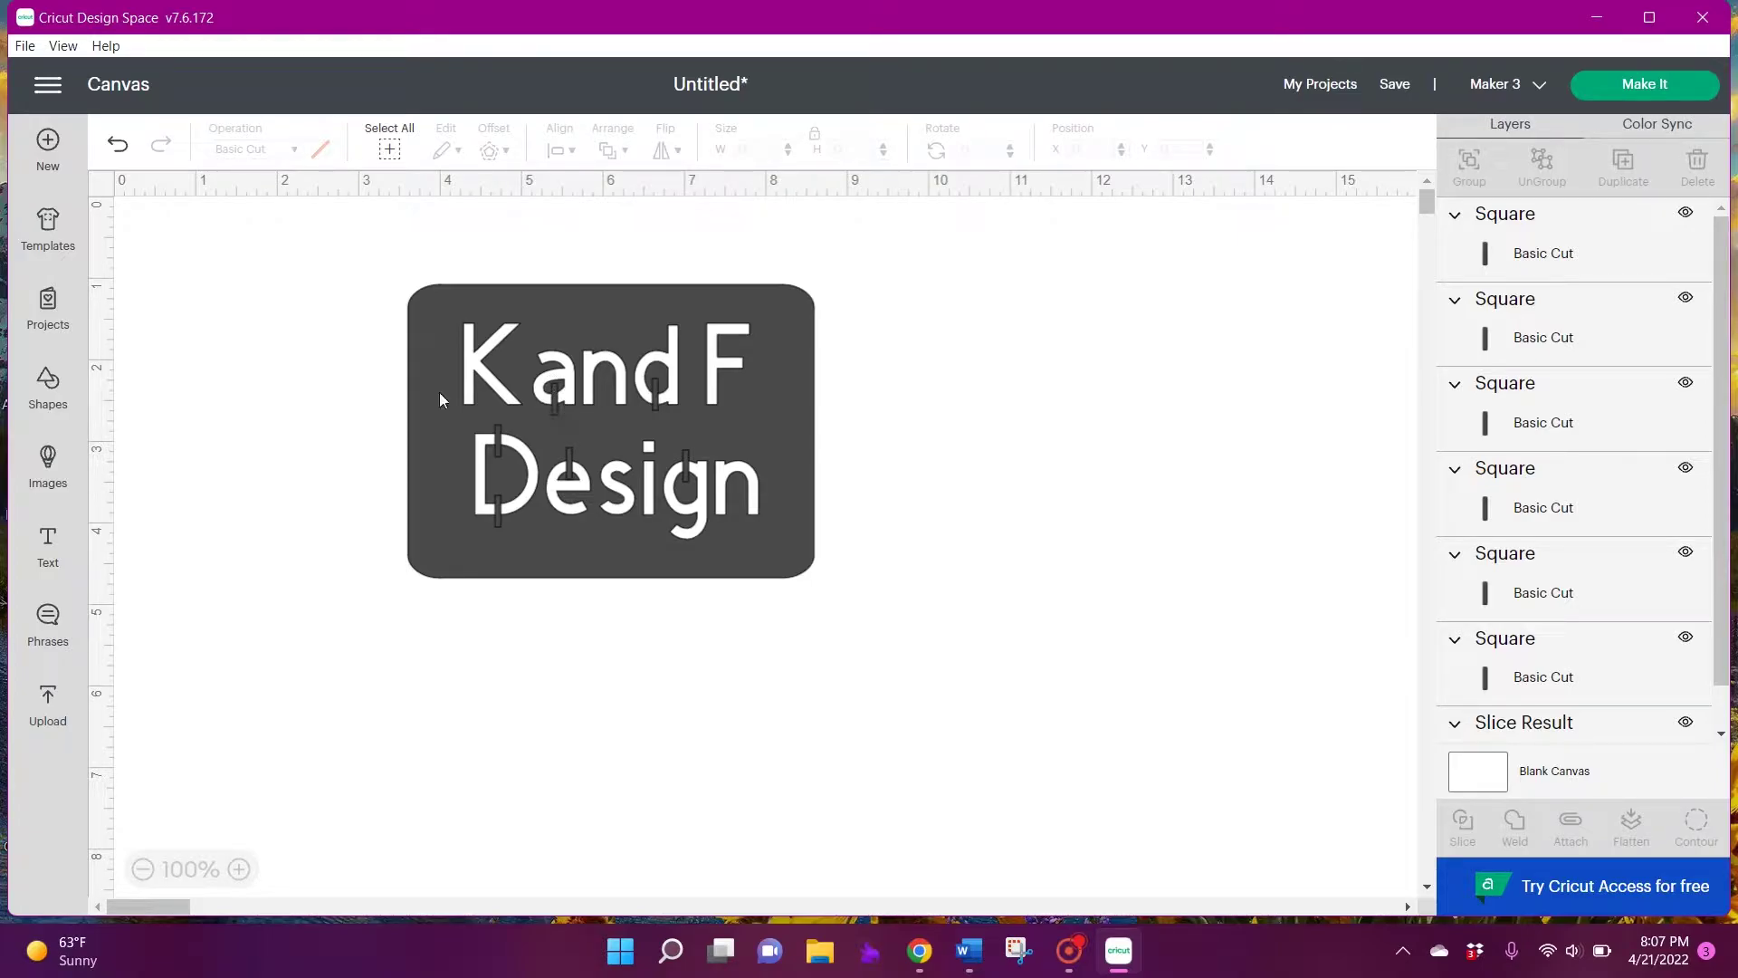
Weld all the bars to the cut rectangle and move the welded stencil to about X 4.22, Y 1.13
{"action": "left_click_drag", "start_coordinate": [318, 236], "coordinate": [990, 747]}
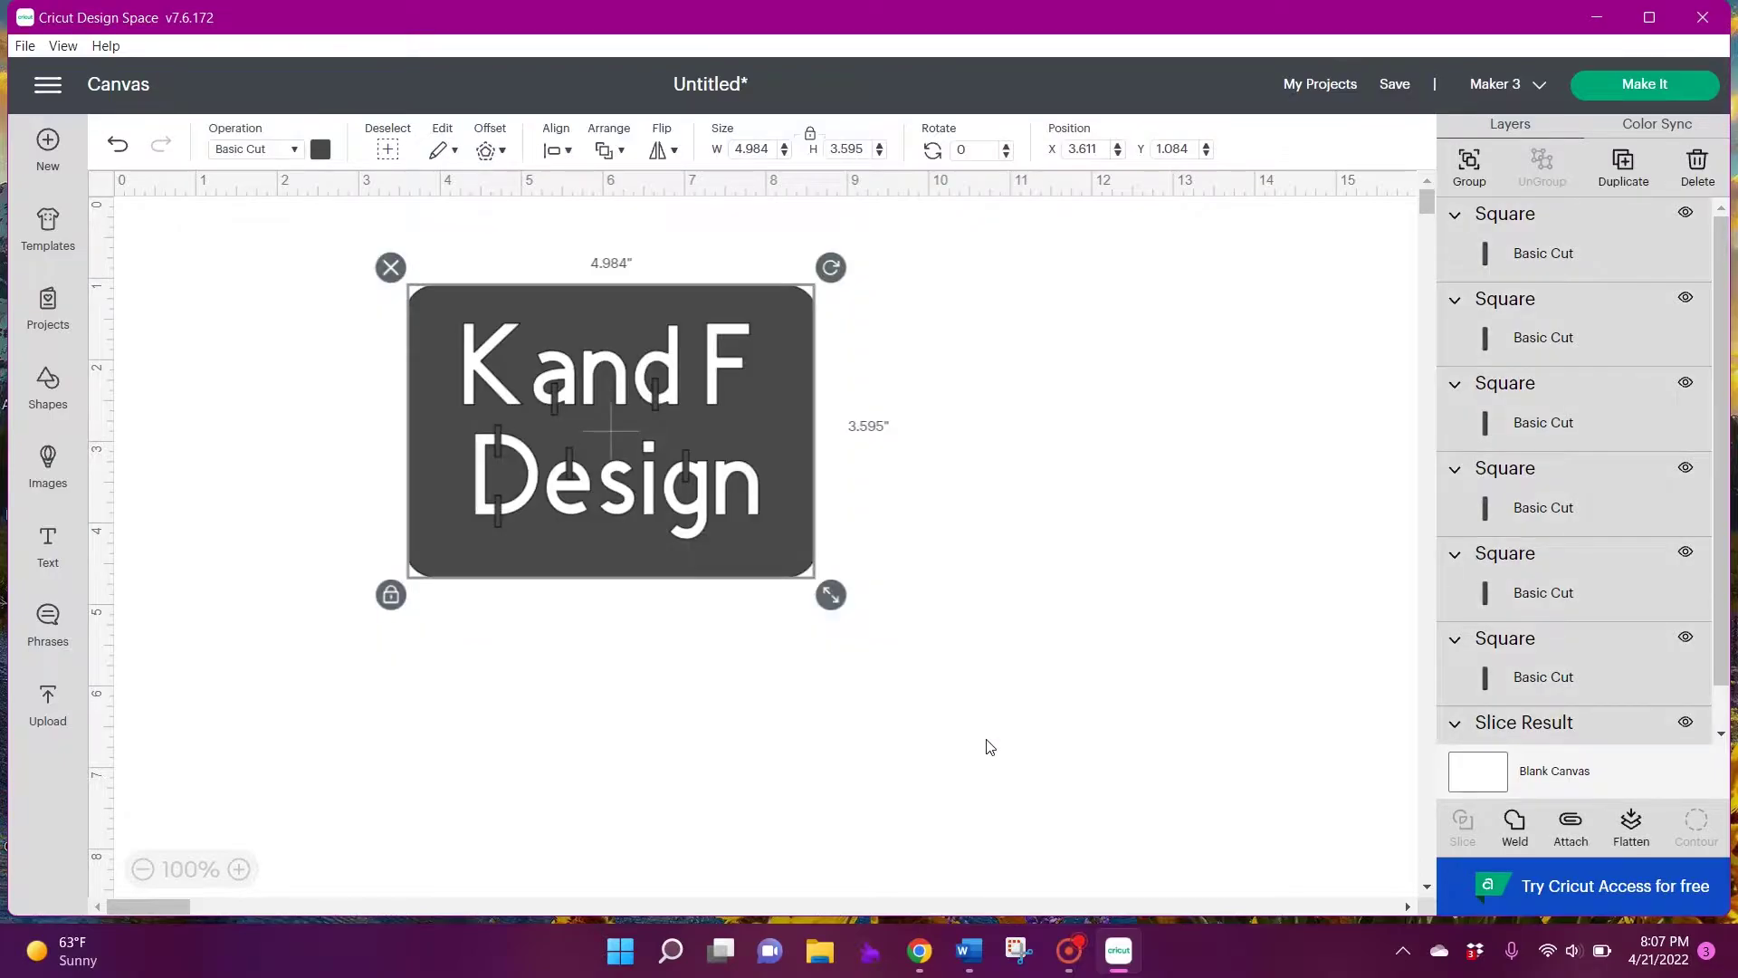
{"action": "left_click", "coordinate": [1515, 824]}
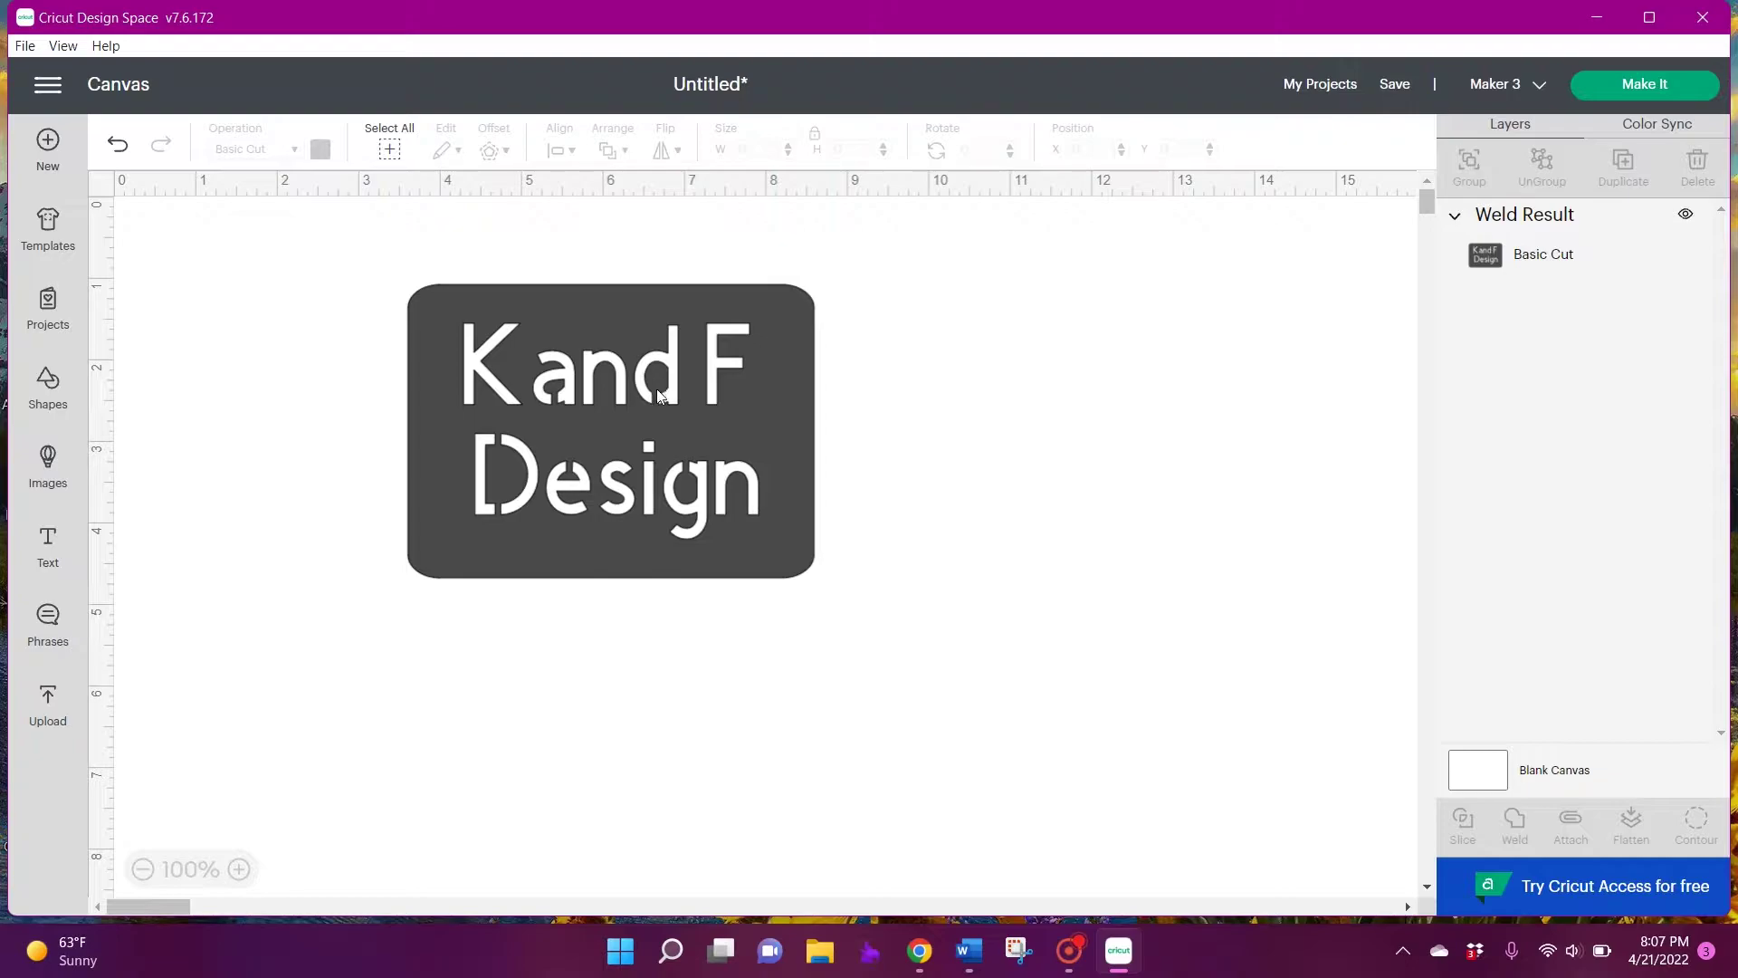
{"action": "left_click_drag", "start_coordinate": [655, 428], "coordinate": [704, 432]}
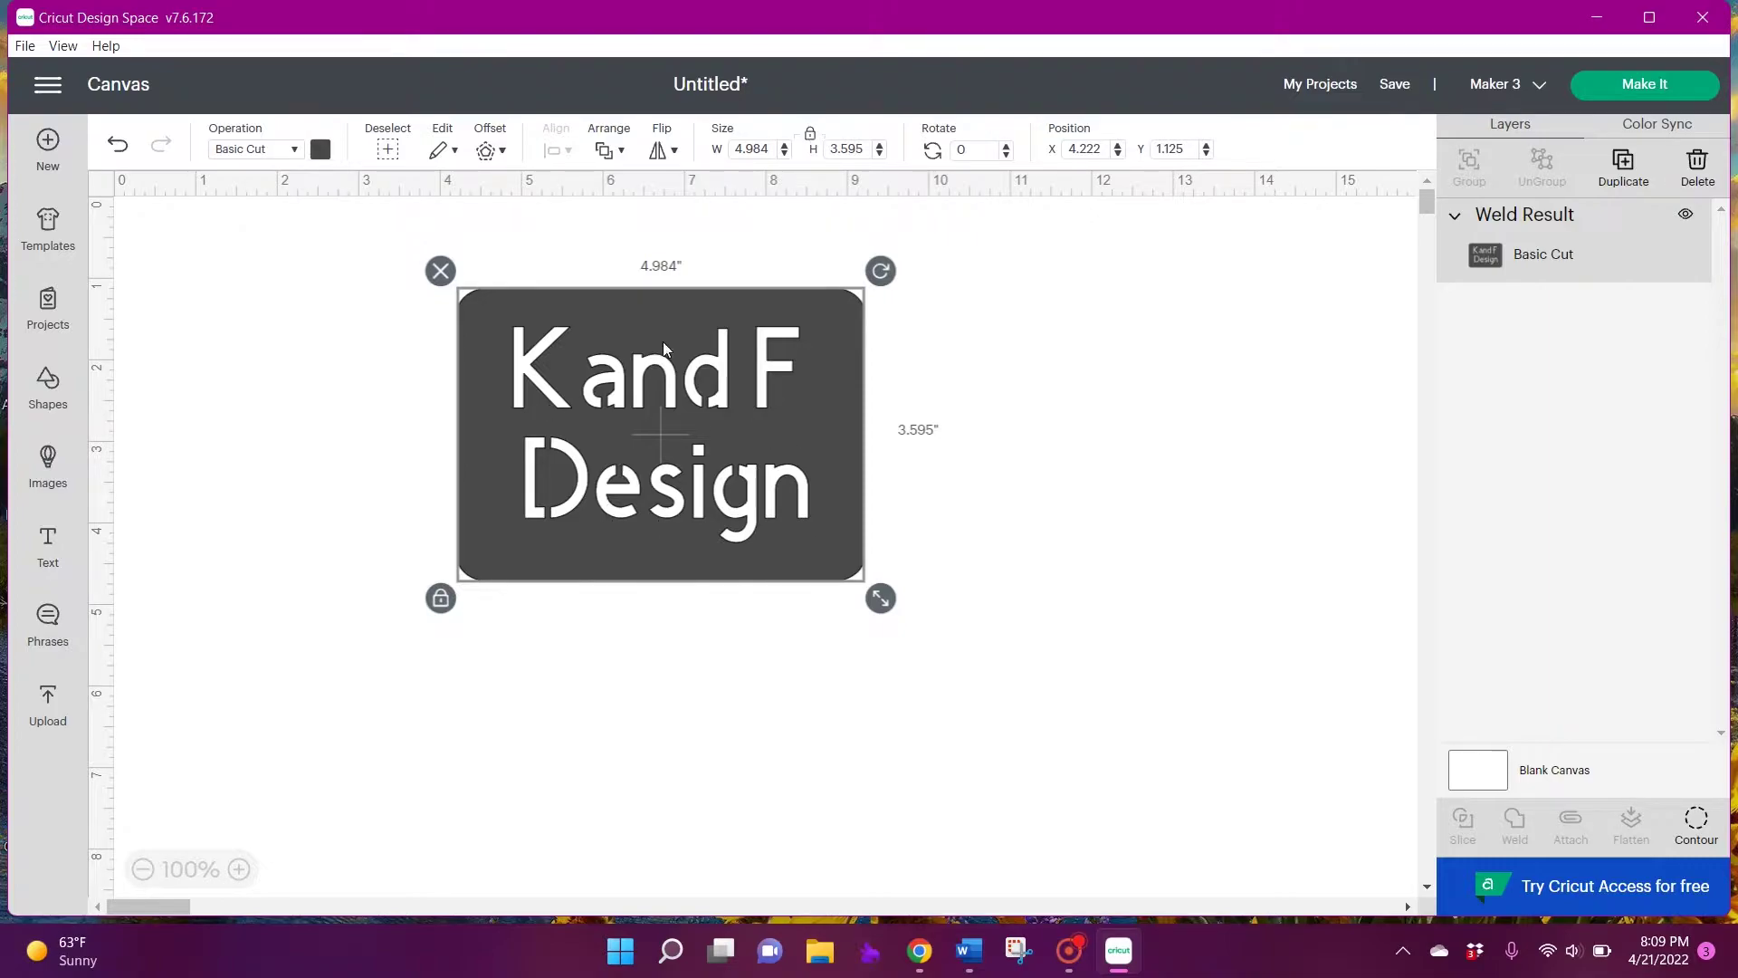
Scale the stencil down with proportions locked to about 2.91 wide by 2.10 high
{"action": "left_click", "coordinate": [811, 136]}
{"action": "left_click", "coordinate": [812, 136]}
{"action": "left_click_drag", "start_coordinate": [878, 589], "coordinate": [712, 473]}
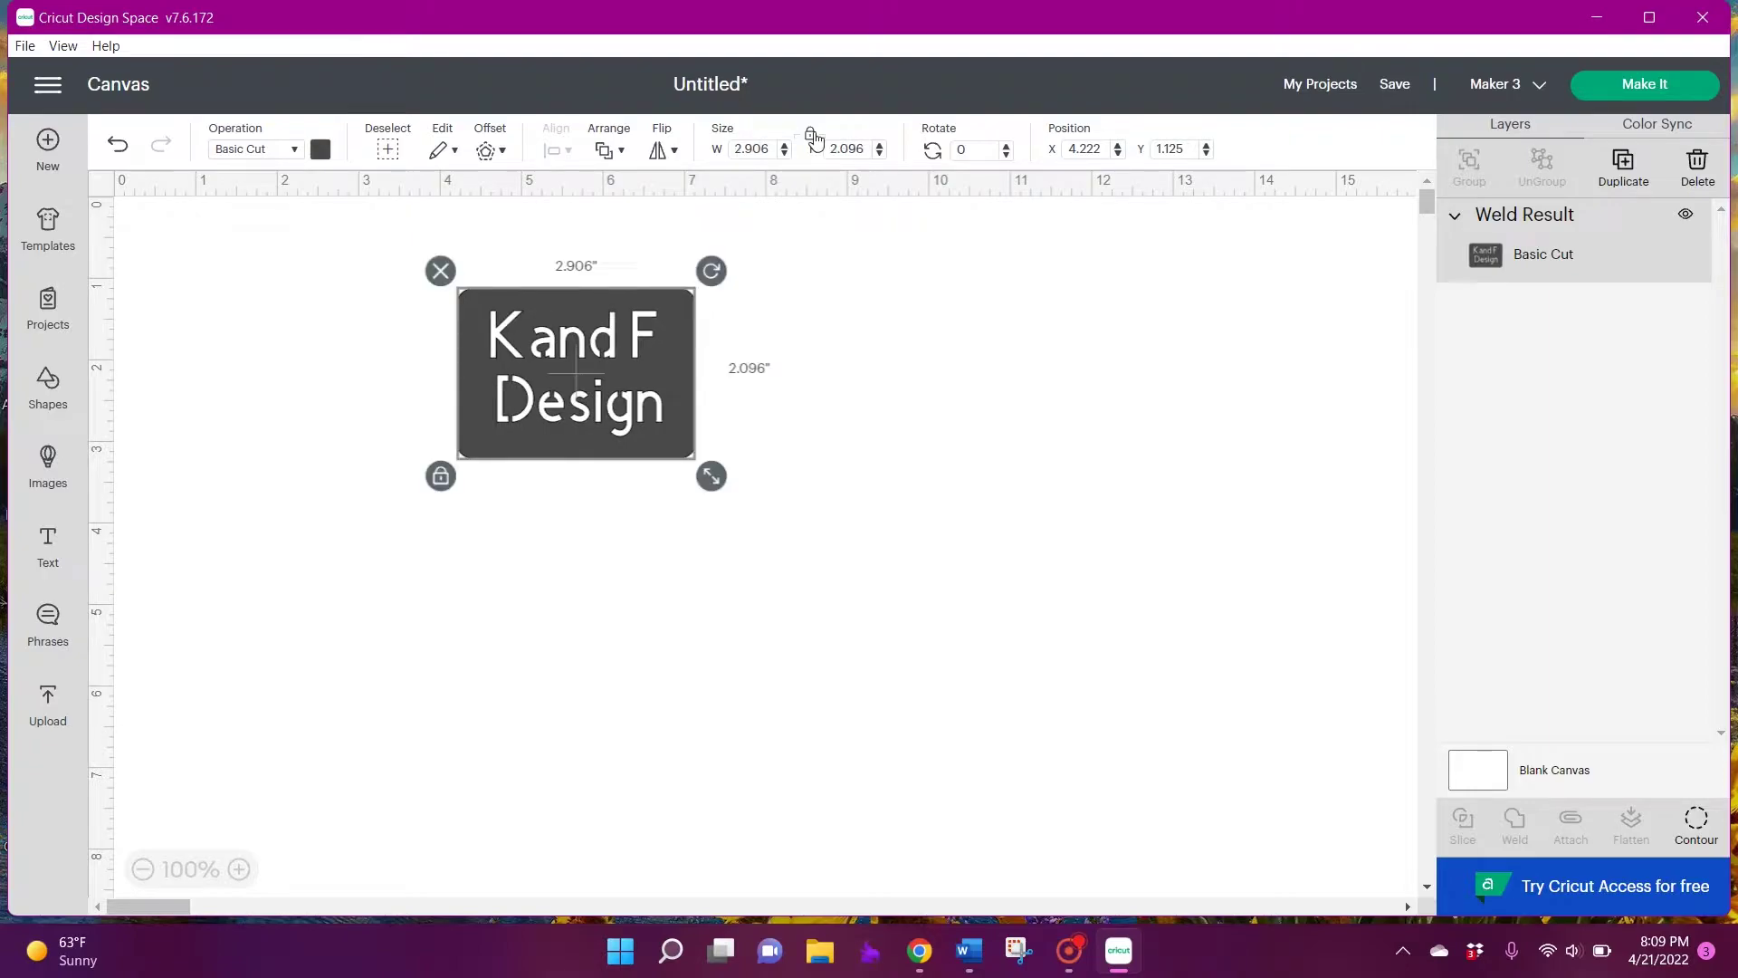
Unlock the stencil's proportions and resize its width and height freely
{"action": "left_click", "coordinate": [811, 136]}
{"action": "left_click_drag", "start_coordinate": [712, 476], "coordinate": [791, 405]}
{"action": "mouse_move", "coordinate": [776, 495]}
{"action": "left_mouse_down"}
{"action": "mouse_move", "coordinate": [858, 590]}
{"action": "mouse_move", "coordinate": [722, 497]}
{"action": "mouse_move", "coordinate": [652, 402]}
{"action": "left_mouse_up"}
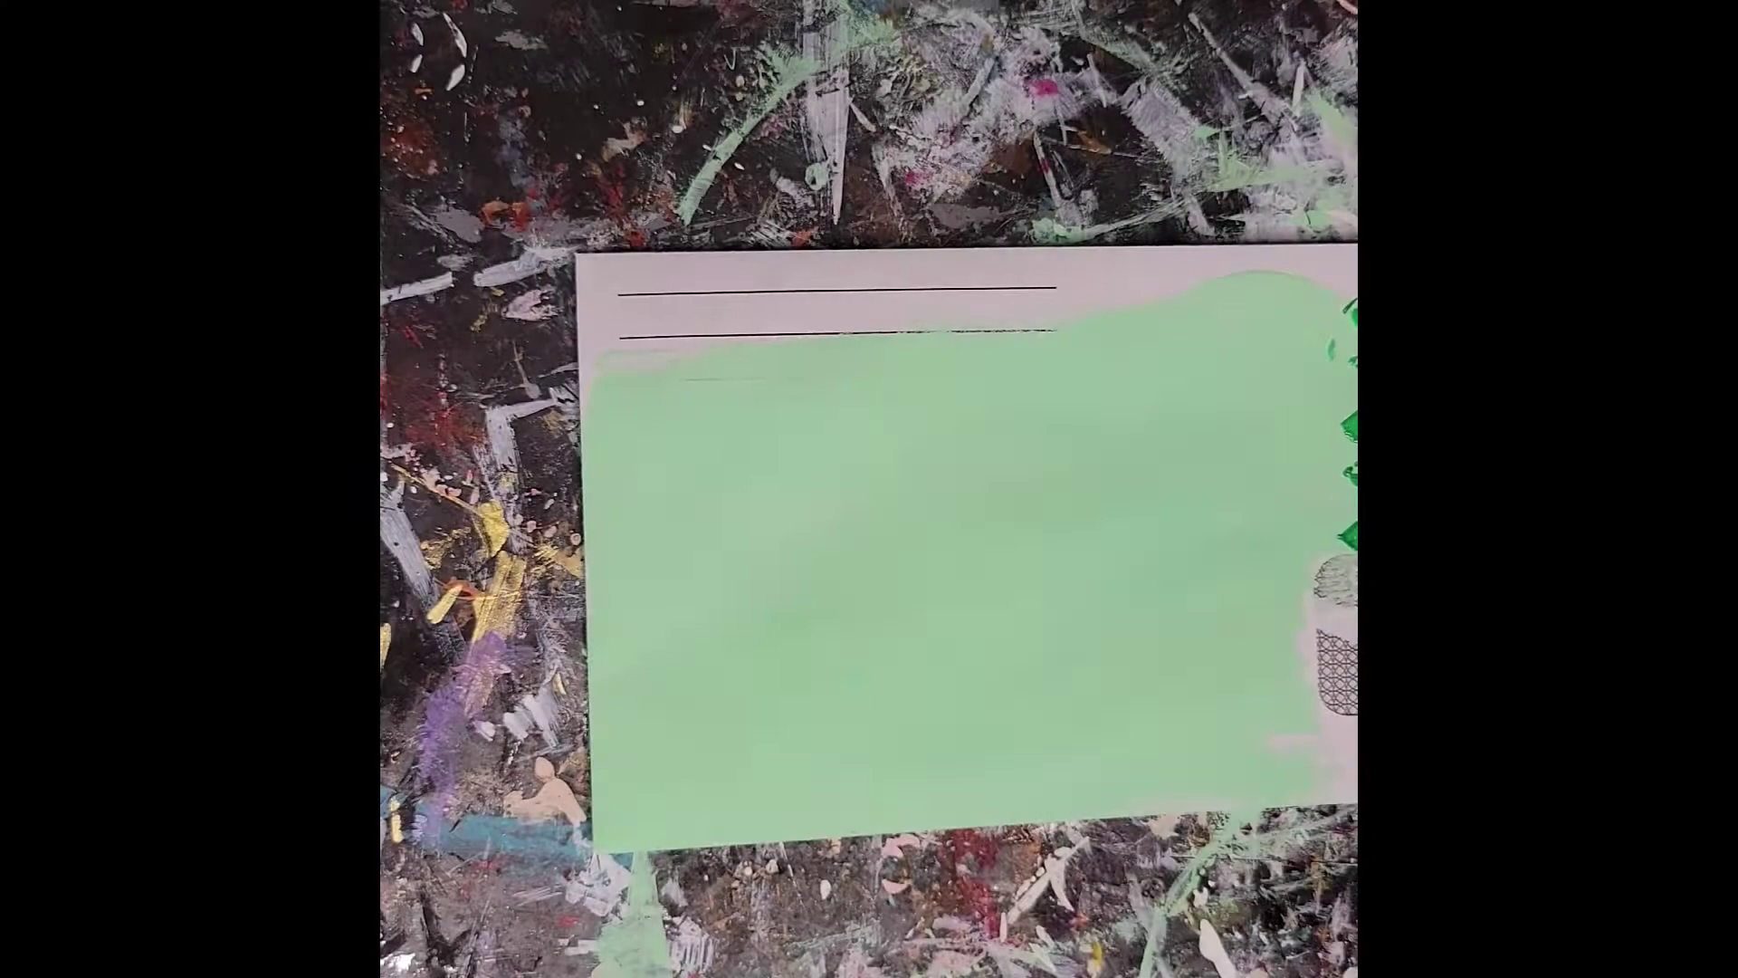